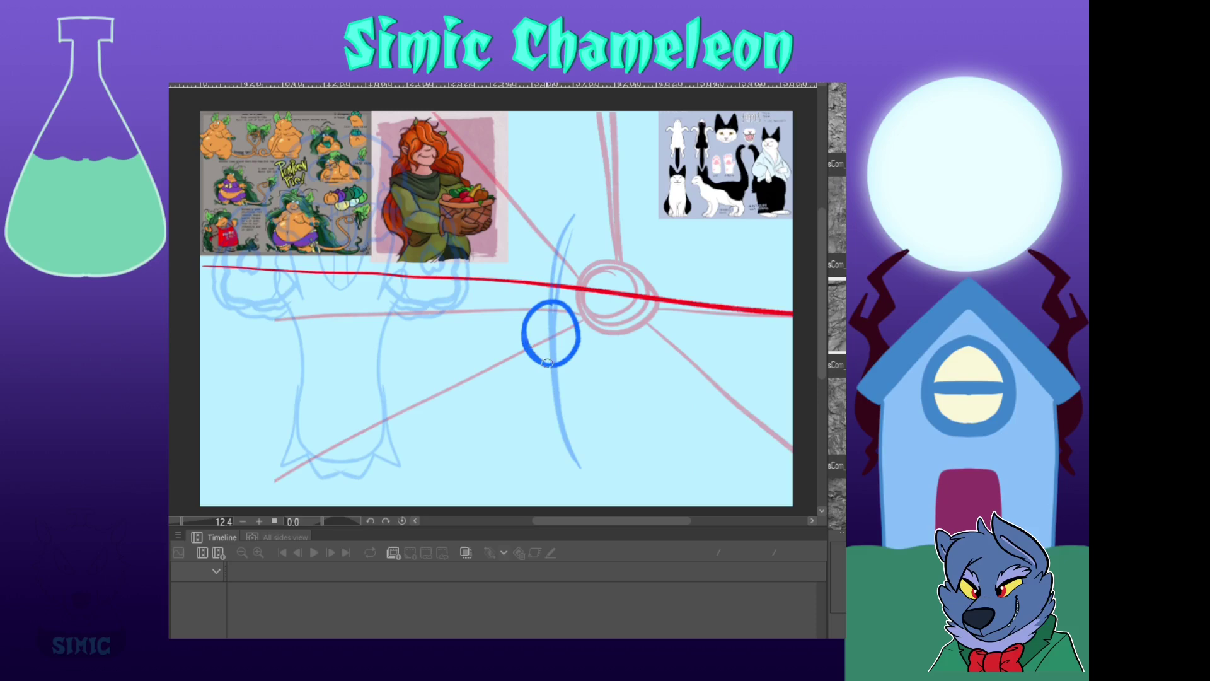
Sketch a blue kneeling stick figure's spine, folded legs and reaching arms beside a round pot, and shift the sketch slightly right
mouse_move(547, 361)
mouse_down()
mouse_move(558, 442)
mouse_move(613, 478)
mouse_up()
drag(549, 442, 514, 485)
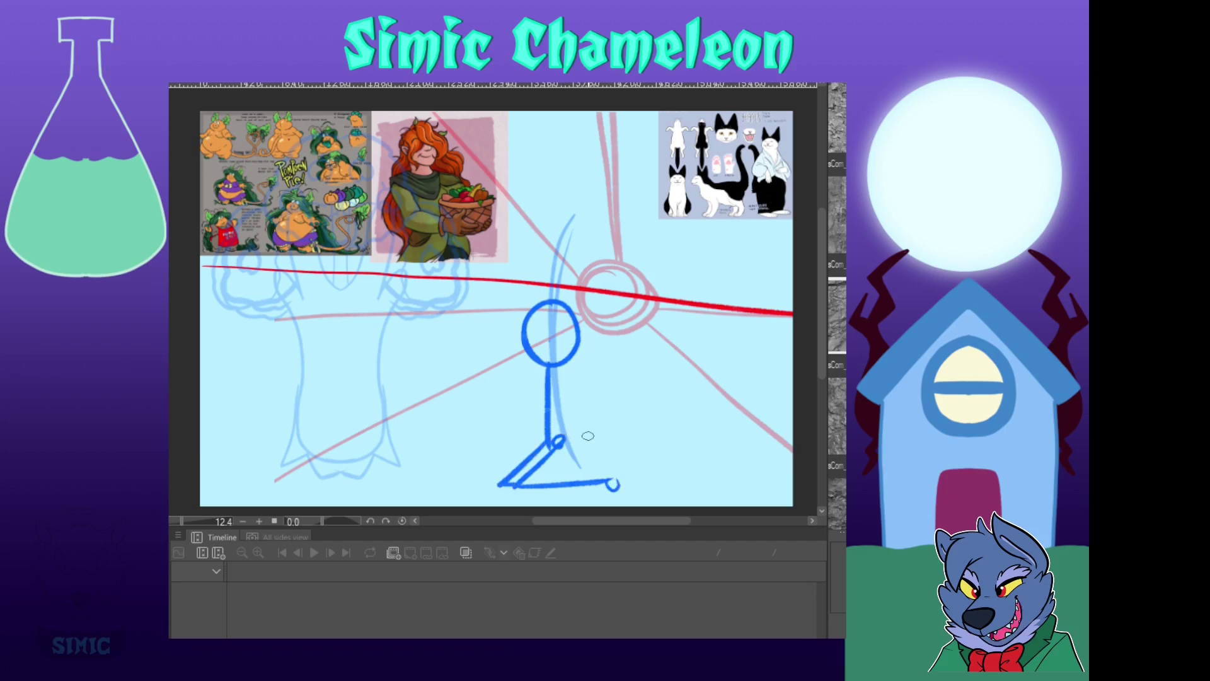
drag(547, 376, 552, 395)
mouse_move(460, 384)
mouse_down()
mouse_move(547, 383)
mouse_move(449, 466)
mouse_move(440, 445)
mouse_move(431, 453)
mouse_move(452, 495)
mouse_move(480, 498)
mouse_move(430, 481)
mouse_move(485, 506)
mouse_up()
drag(482, 452, 488, 454)
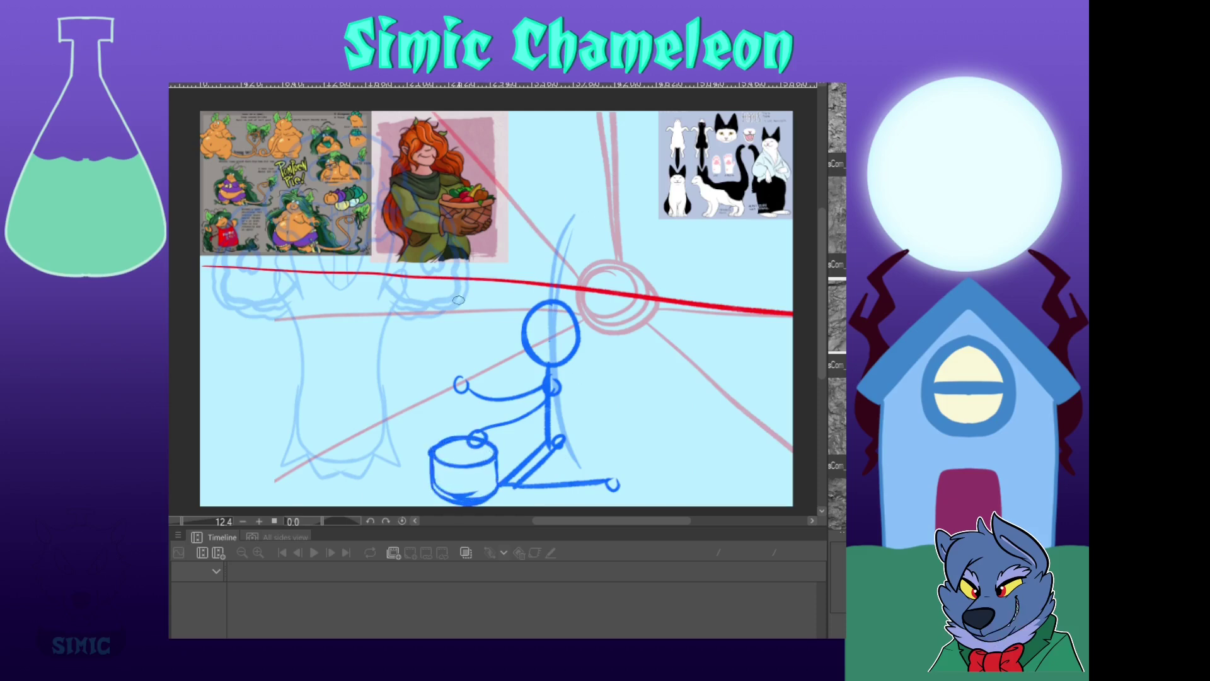
drag(521, 390, 542, 381)
scroll(540, 338, down, 1)
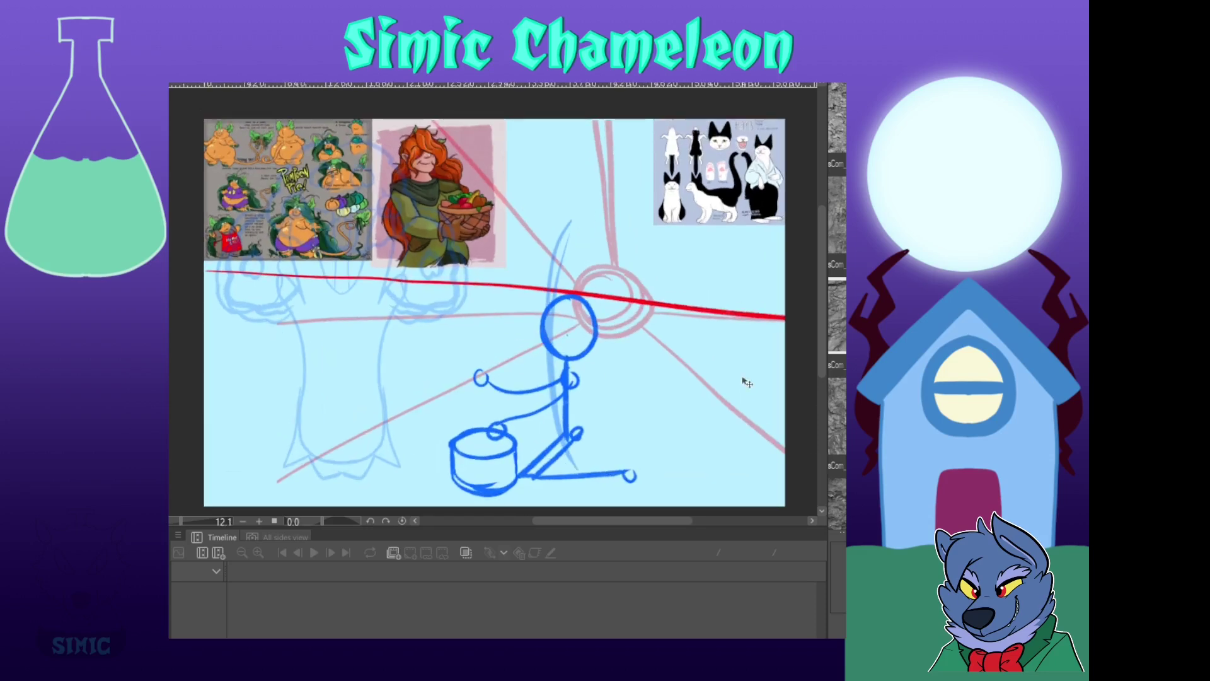
Sketch a small red stick figure with a round head, raised jointed arm, bent arm and oval torso over the red-haired portrait
scroll(357, 191, up, 1)
scroll(357, 190, down, 1)
scroll(356, 190, up, 1)
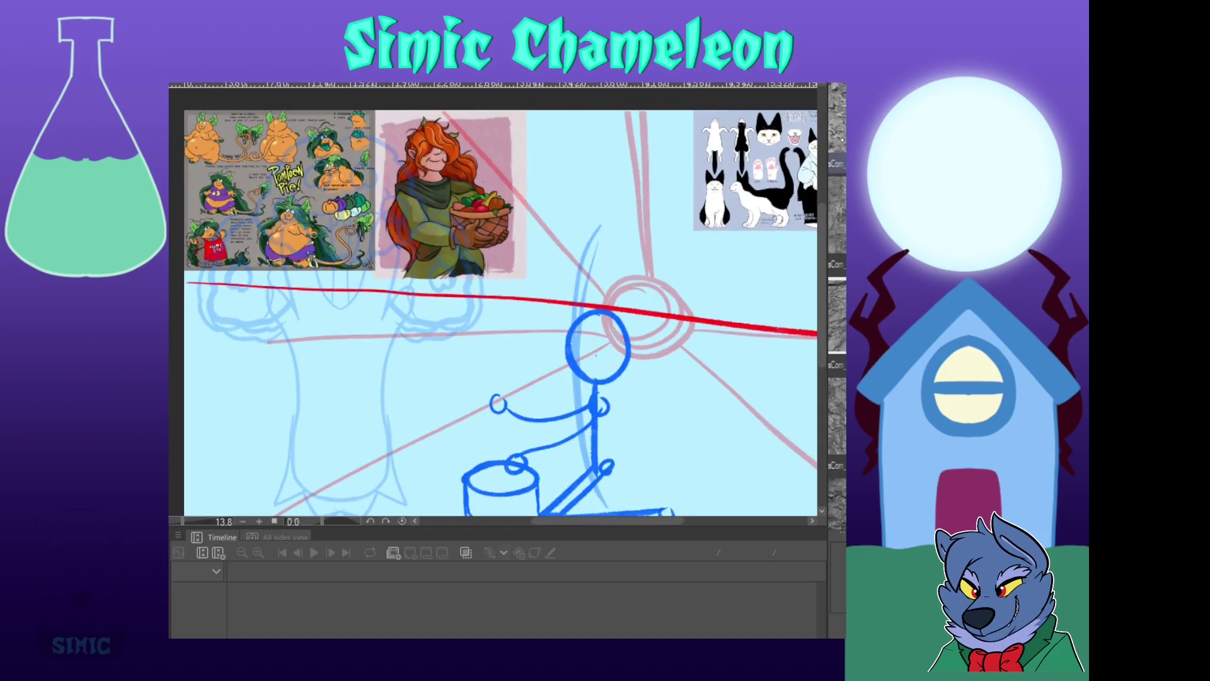
drag(487, 176, 498, 184)
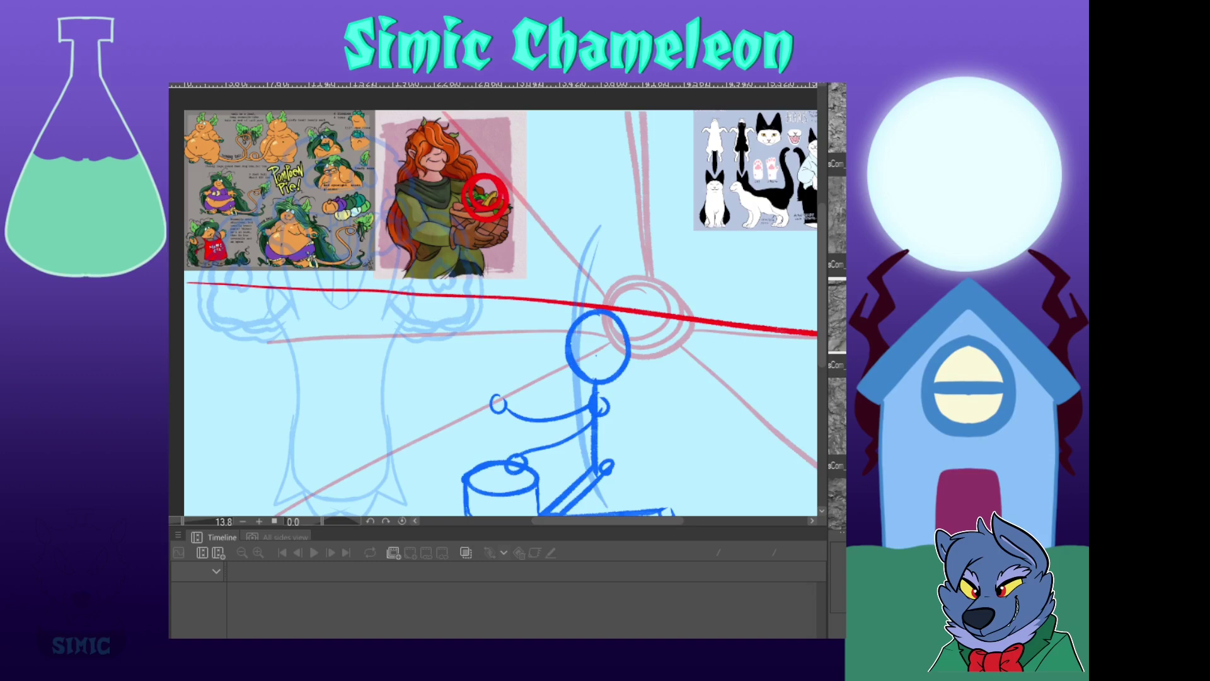
drag(435, 148, 468, 188)
drag(514, 278, 516, 280)
drag(467, 298, 469, 299)
drag(505, 246, 513, 281)
drag(512, 283, 468, 306)
drag(471, 211, 413, 148)
drag(408, 137, 410, 140)
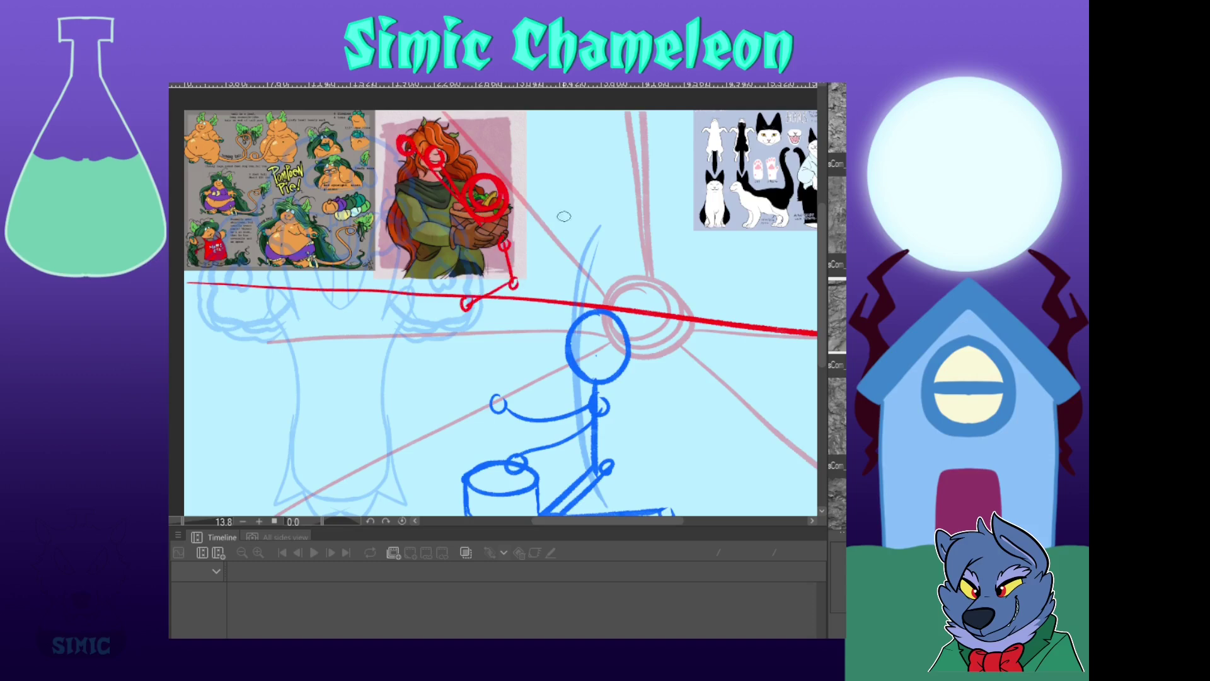
mouse_move(482, 218)
mouse_down()
mouse_move(501, 280)
mouse_move(466, 239)
mouse_up()
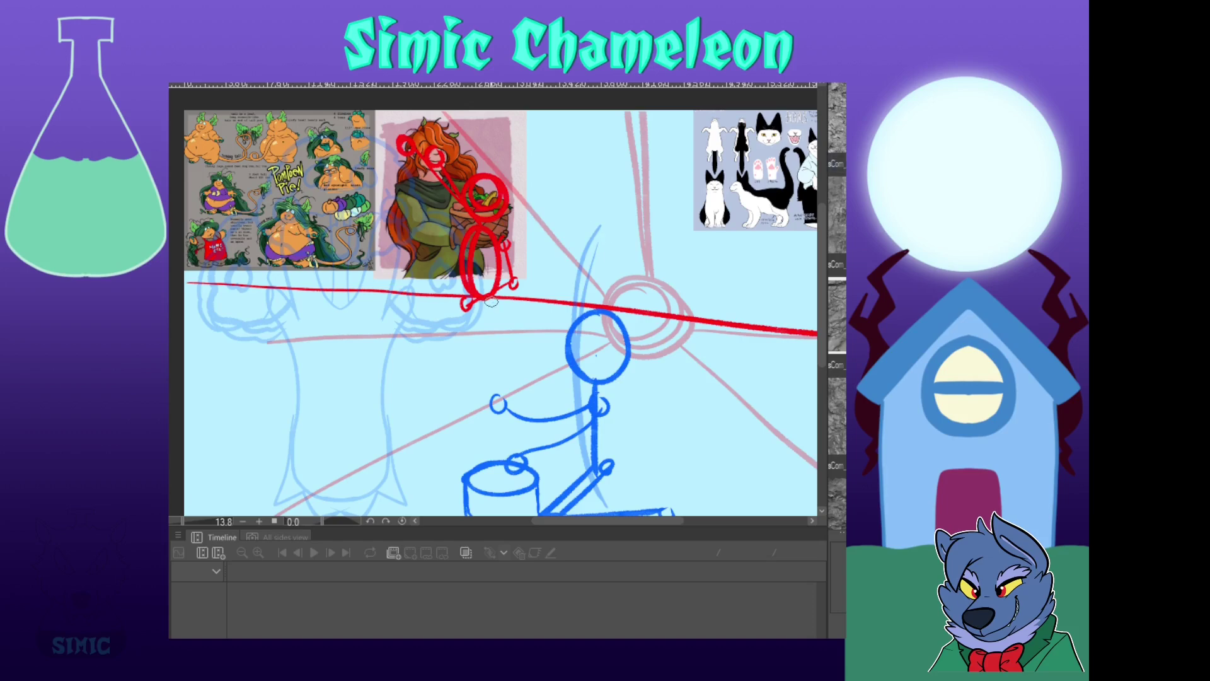
mouse_move(487, 302)
mouse_down()
mouse_move(472, 340)
mouse_move(428, 324)
mouse_up()
key(ctrl+t)
key(h)
drag(479, 237, 372, 277)
drag(390, 180, 363, 228)
drag(334, 302, 351, 241)
click(379, 373)
key(ctrl+z)
key(ctrl+z)
Add legs to the small red figure, shrink and tilt it, and place it beside the light-blue standing figure's torso
mouse_move(487, 299)
mouse_down()
mouse_move(495, 339)
mouse_move(445, 338)
mouse_up()
key(ctrl+t)
drag(519, 134, 465, 229)
drag(439, 277, 341, 227)
drag(365, 178, 371, 165)
drag(346, 234, 339, 303)
click(302, 393)
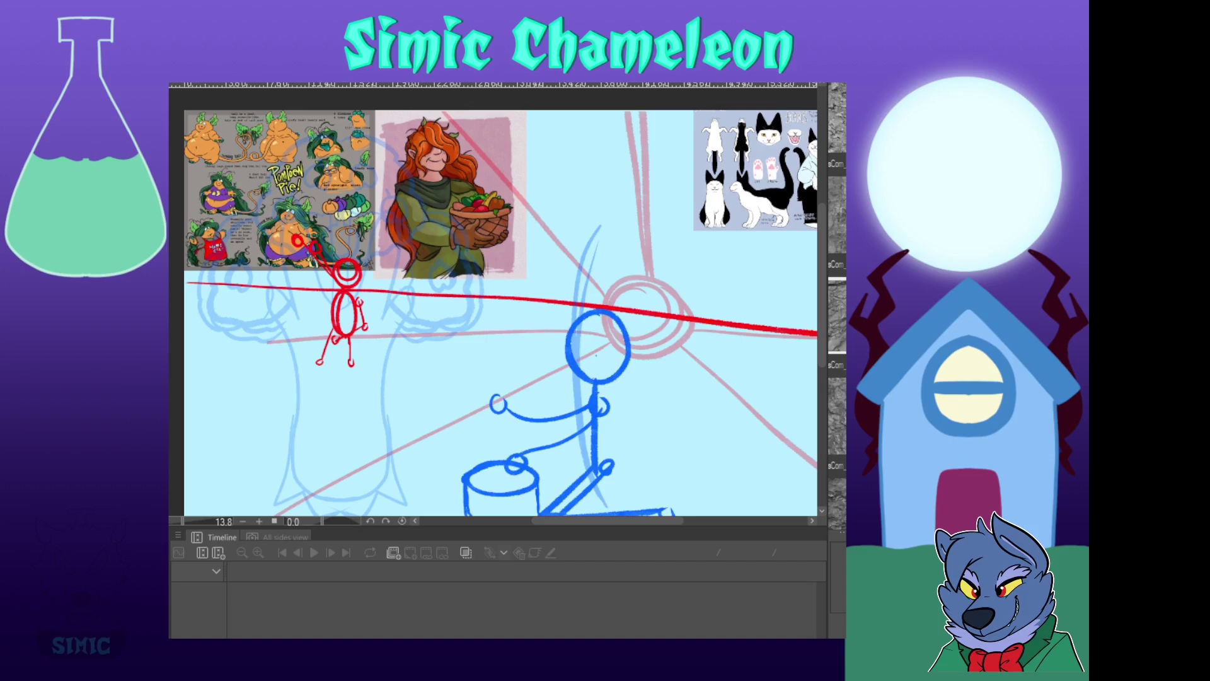
drag(345, 309, 382, 304)
Sketch a ring and two mirrored splayed legs around the lower body of the light-blue figure
mouse_move(294, 363)
mouse_down()
mouse_move(341, 383)
mouse_move(341, 399)
mouse_move(233, 498)
mouse_up()
drag(233, 498, 288, 389)
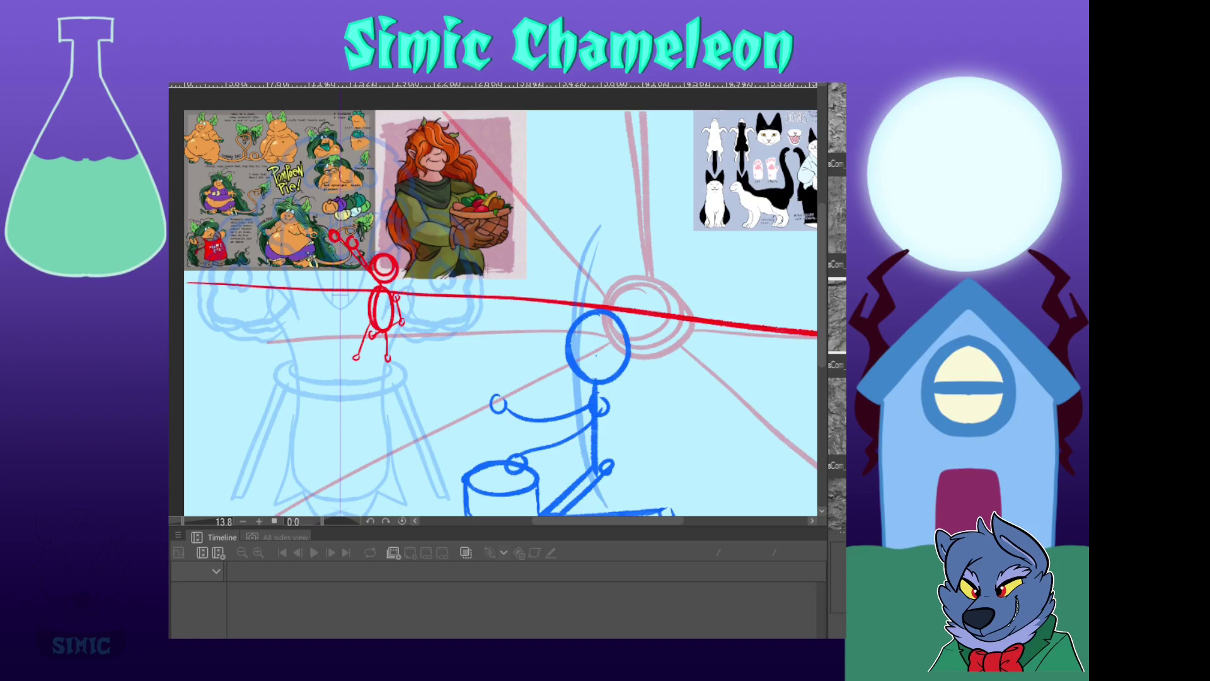
Lower the small red figure and enlarge it slightly so it stands just above the stand's ring
drag(382, 309, 382, 328)
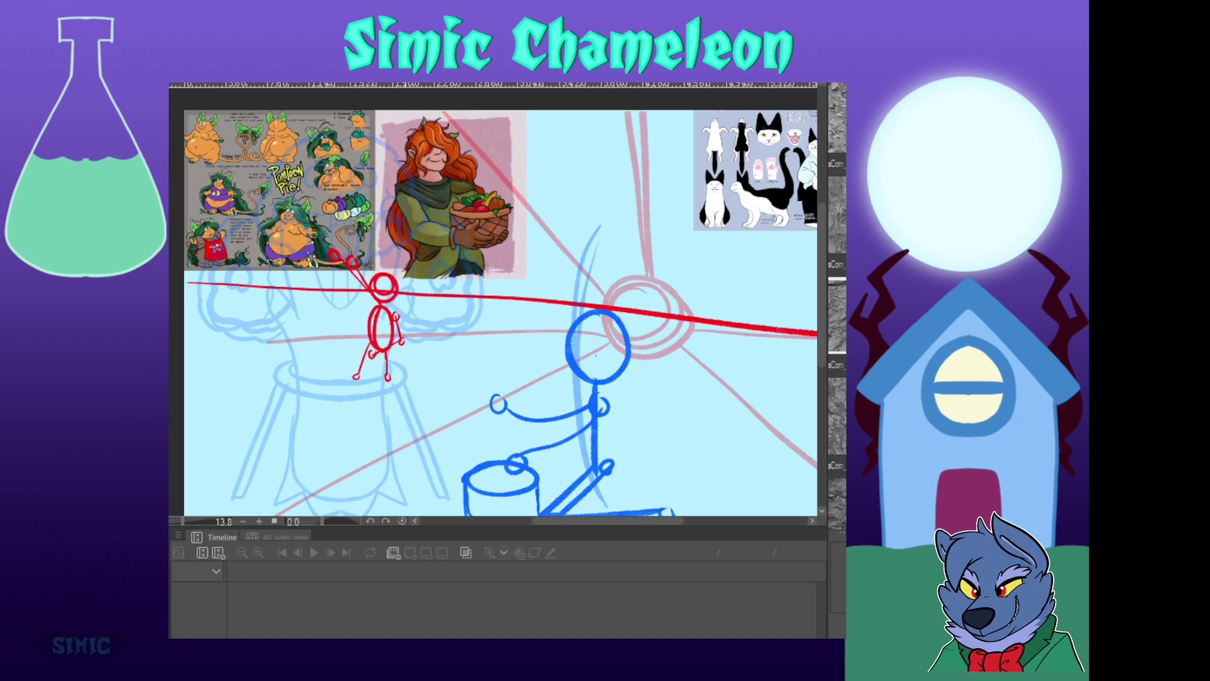
key(ctrl+t)
drag(404, 249, 416, 229)
mouse_move(389, 315)
mouse_down()
mouse_move(335, 318)
mouse_move(389, 315)
mouse_up()
key(Return)
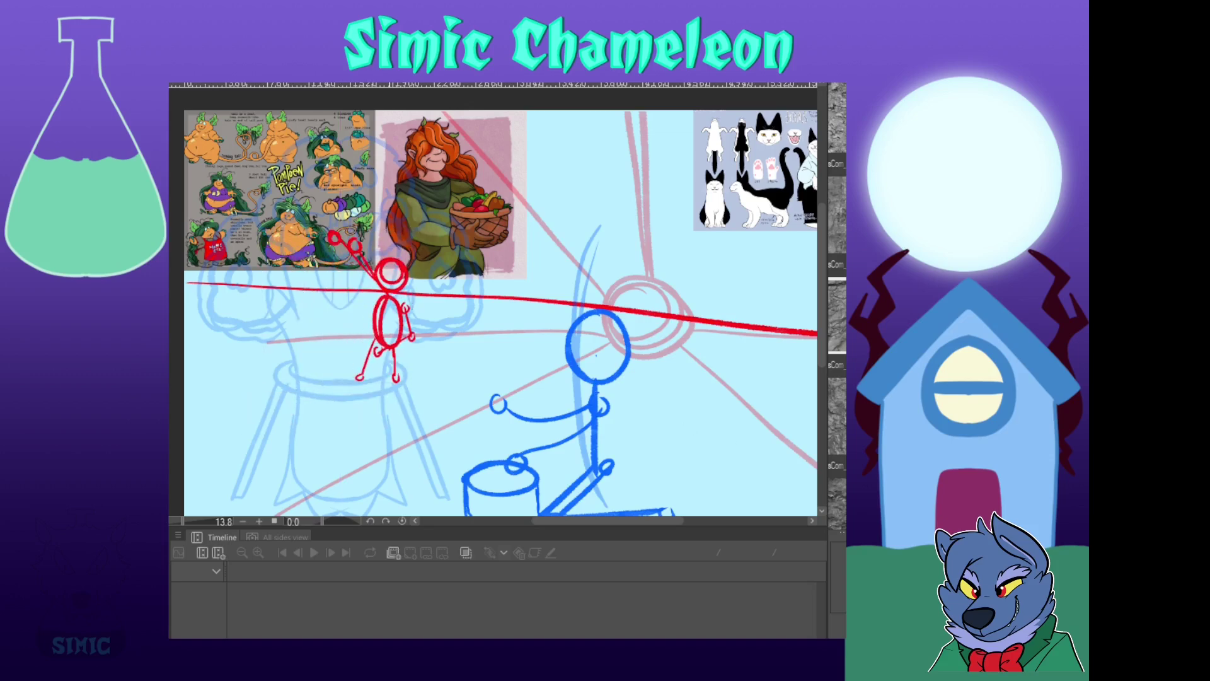
Extend the canvas to the right by setting its width to 8000
scroll(455, 169, down, 5)
scroll(593, 215, up, 4)
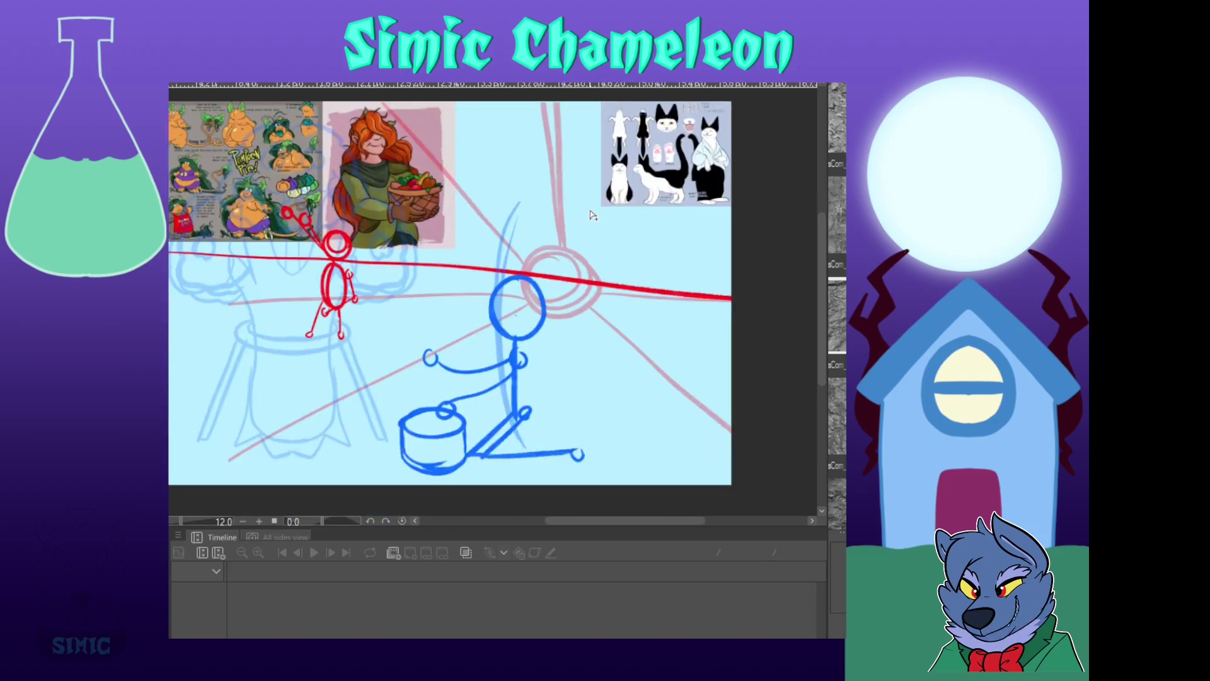
drag(591, 211, 723, 200)
key(ctrl+alt+c)
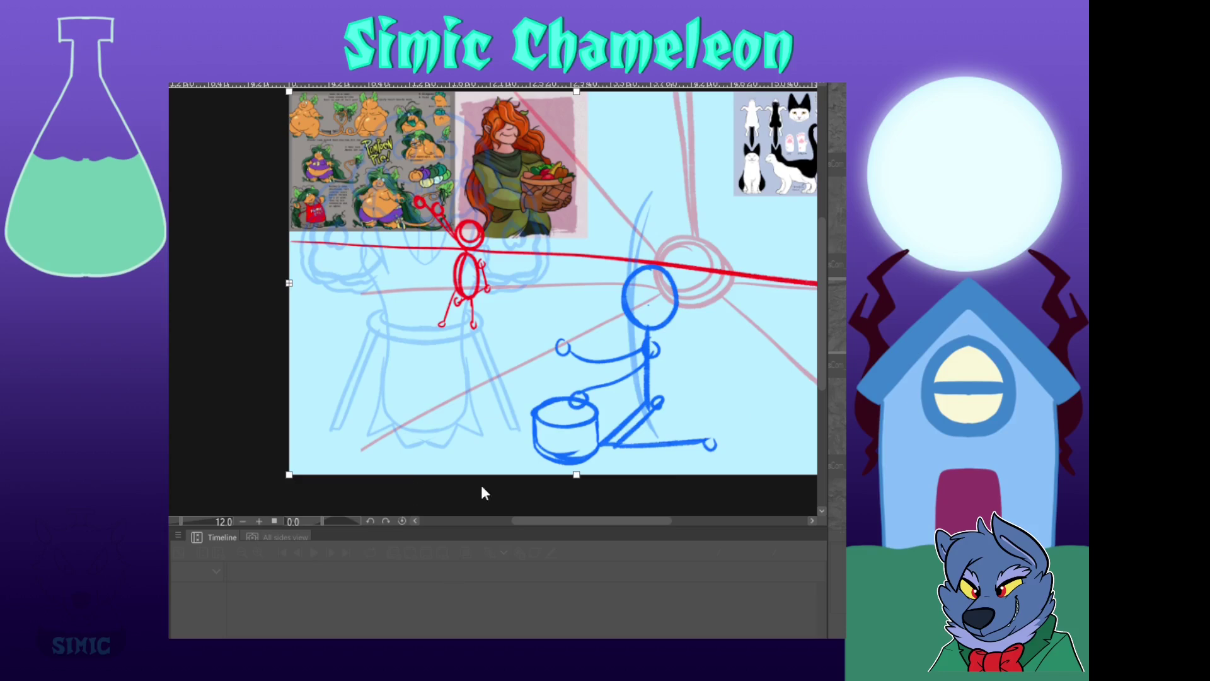
text(8000)
key(Return)
Sketch two curved blue action lines on the new canvas area and build a red figure over them from head, chest and belly circles
drag(686, 400, 505, 419)
scroll(568, 421, down, 2)
scroll(413, 404, up, 2)
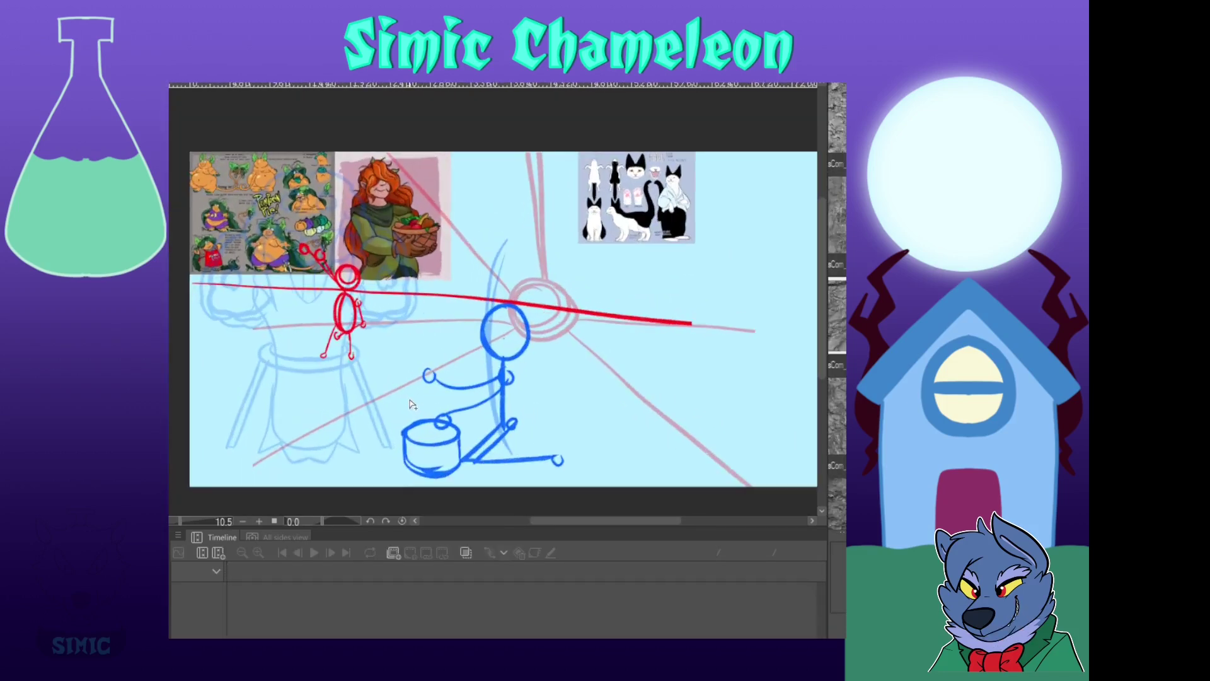
scroll(413, 404, down, 1)
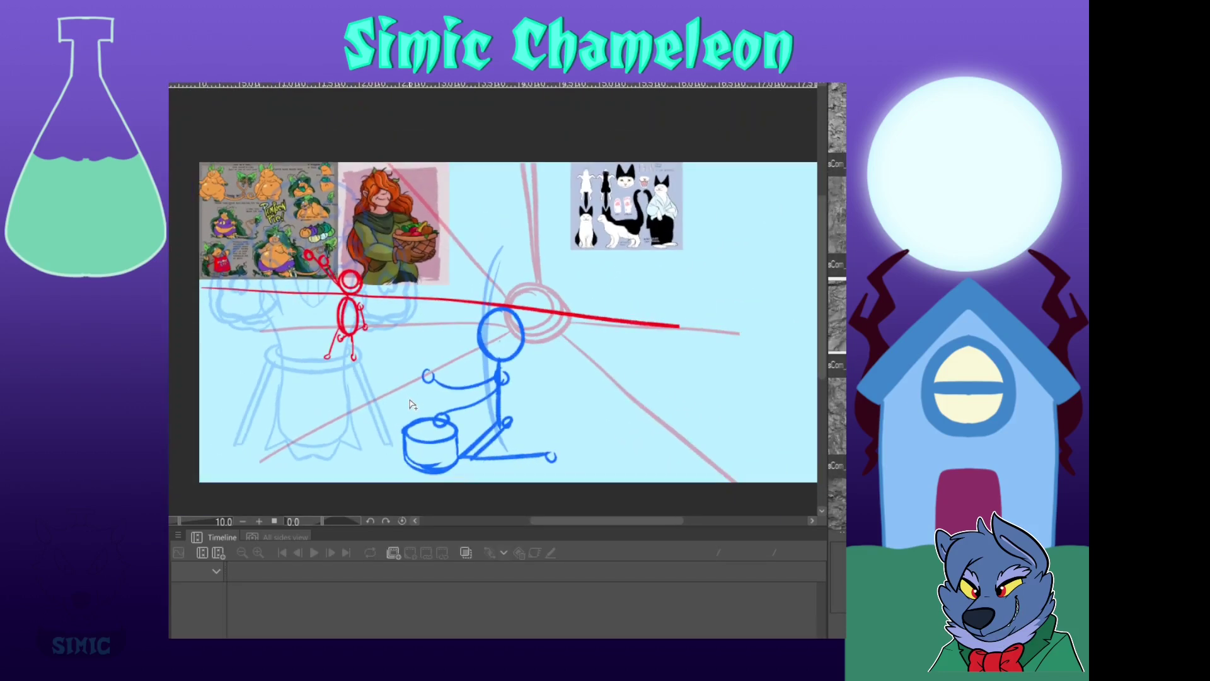
drag(657, 300, 663, 447)
drag(662, 289, 668, 440)
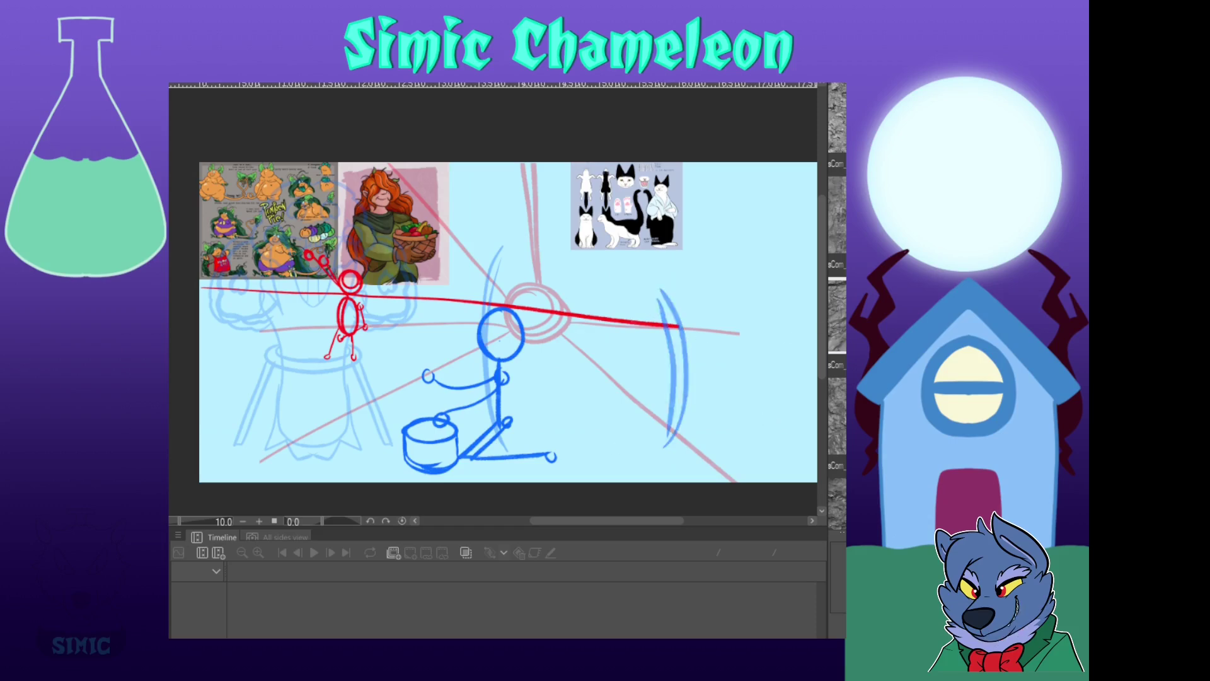
drag(665, 286, 659, 288)
mouse_move(649, 334)
mouse_down()
mouse_move(633, 378)
mouse_move(655, 333)
mouse_up()
mouse_move(631, 372)
mouse_down()
mouse_move(613, 396)
mouse_move(709, 377)
mouse_up()
drag(676, 339, 670, 452)
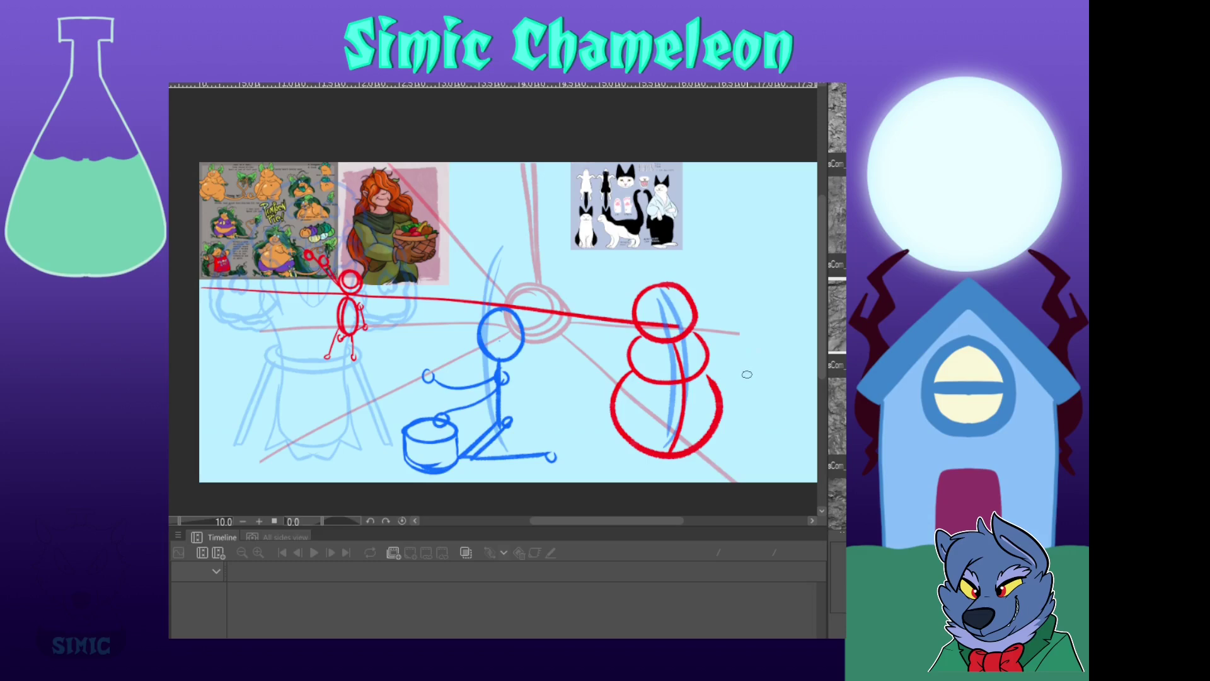
Rotate the red circle figure clockwise so its head and chest lean forward over the belly
key(ctrl+t)
drag(761, 353, 778, 387)
drag(698, 423, 716, 400)
click(633, 476)
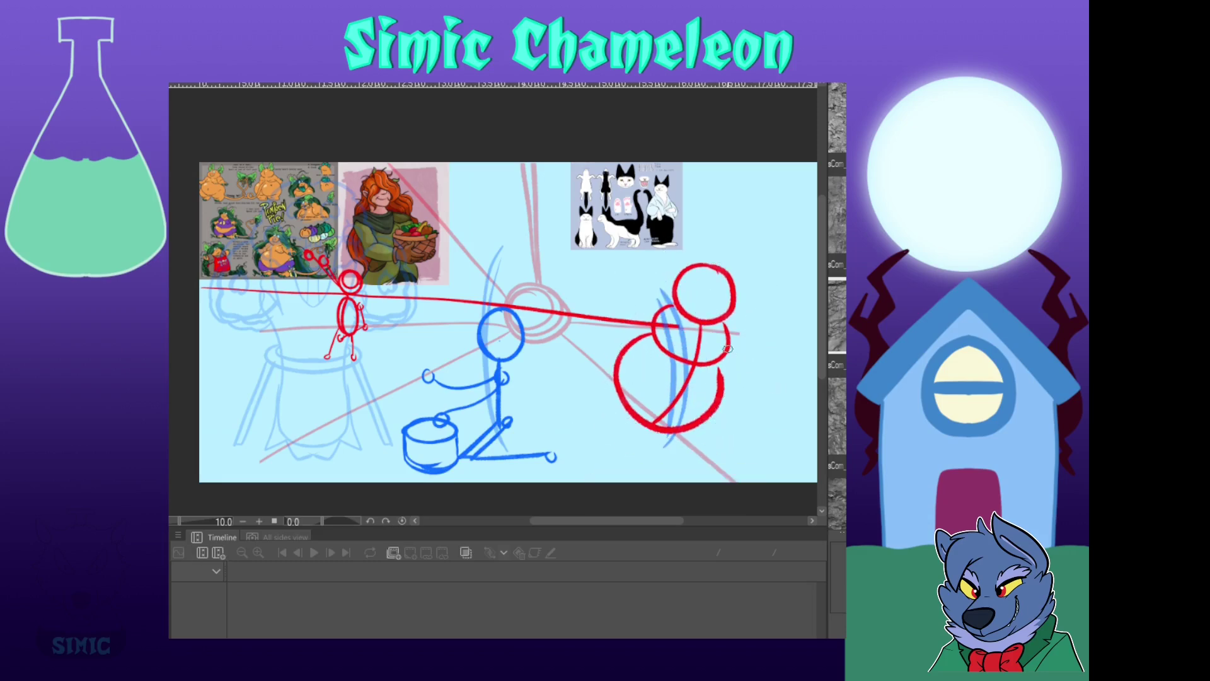
Add arms with round hands and legs with small feet to the leaning red figure, and move it slightly upward
drag(660, 338, 669, 420)
mouse_move(728, 353)
mouse_down()
mouse_move(748, 413)
mouse_move(736, 479)
mouse_up()
drag(635, 415, 635, 479)
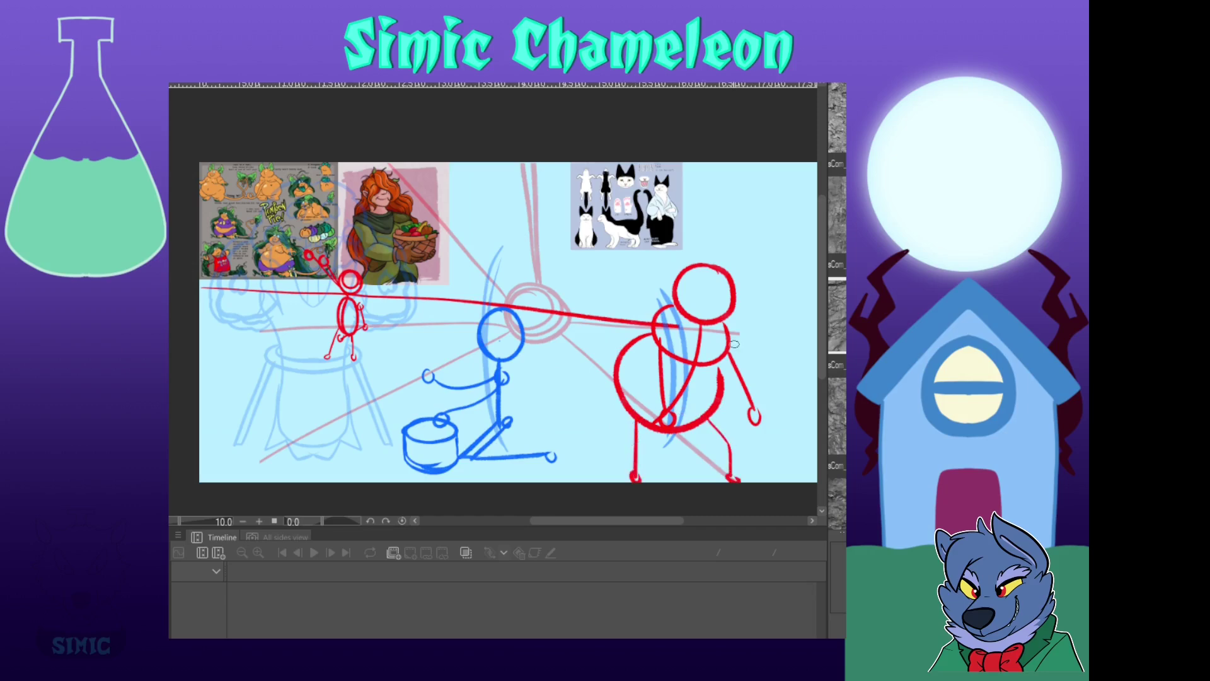
drag(542, 208, 545, 179)
Draw a symmetrical ribbed pumpkin with a stem in blue near the large red figure's legs
scroll(359, 210, down, 1)
scroll(542, 347, up, 2)
scroll(673, 414, down, 2)
scroll(694, 406, up, 2)
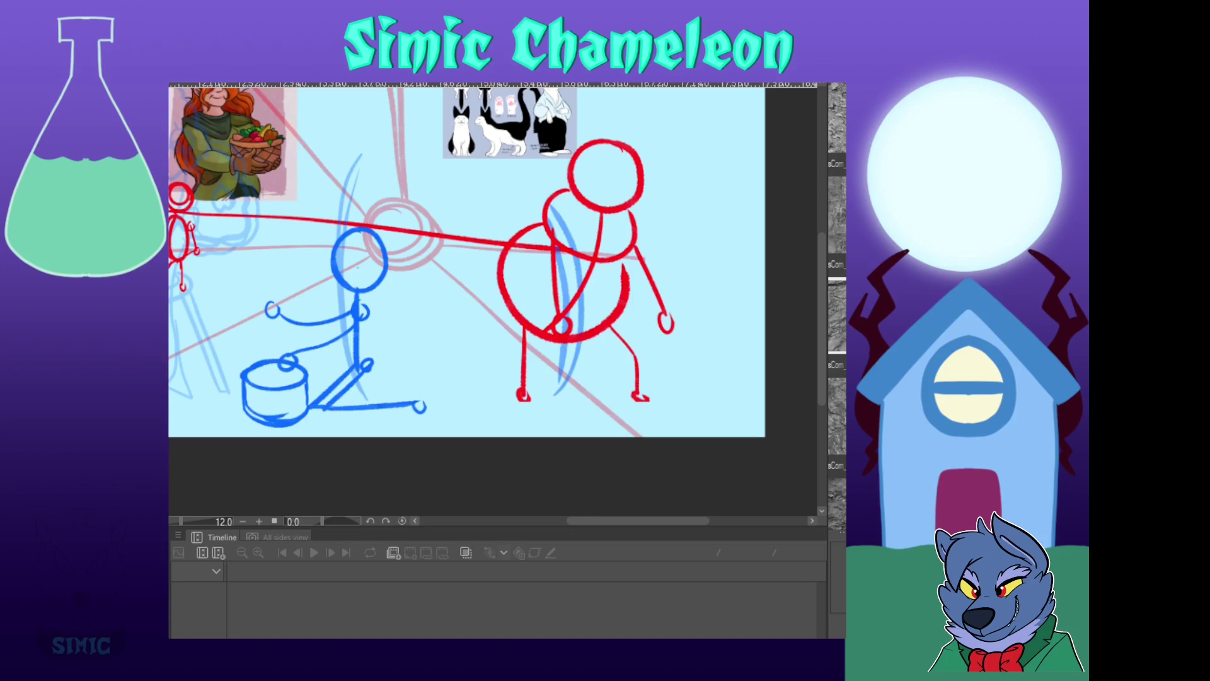
scroll(616, 335, down, 3)
scroll(616, 335, up, 2)
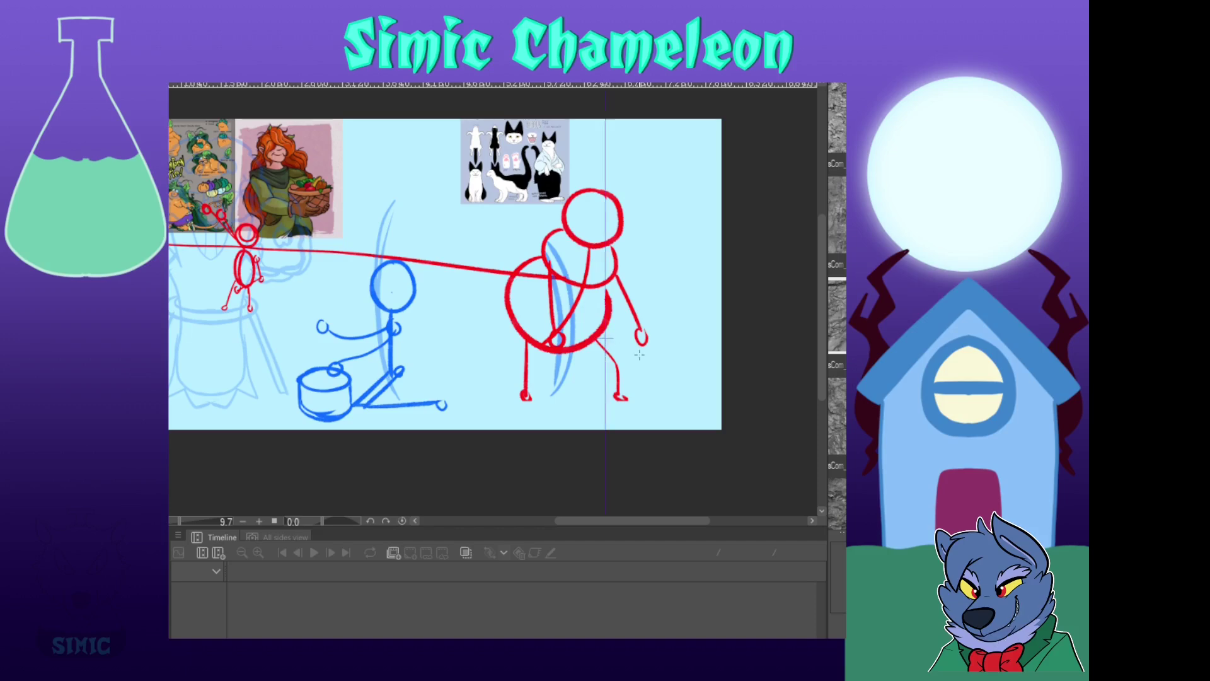
mouse_move(594, 346)
mouse_down()
mouse_move(606, 411)
mouse_move(583, 346)
mouse_move(588, 406)
mouse_move(572, 407)
mouse_move(597, 414)
mouse_up()
drag(578, 356, 573, 401)
drag(633, 357, 628, 396)
drag(593, 360, 584, 410)
mouse_move(624, 365)
mouse_down()
mouse_move(620, 396)
mouse_move(596, 411)
mouse_up()
drag(612, 364, 610, 409)
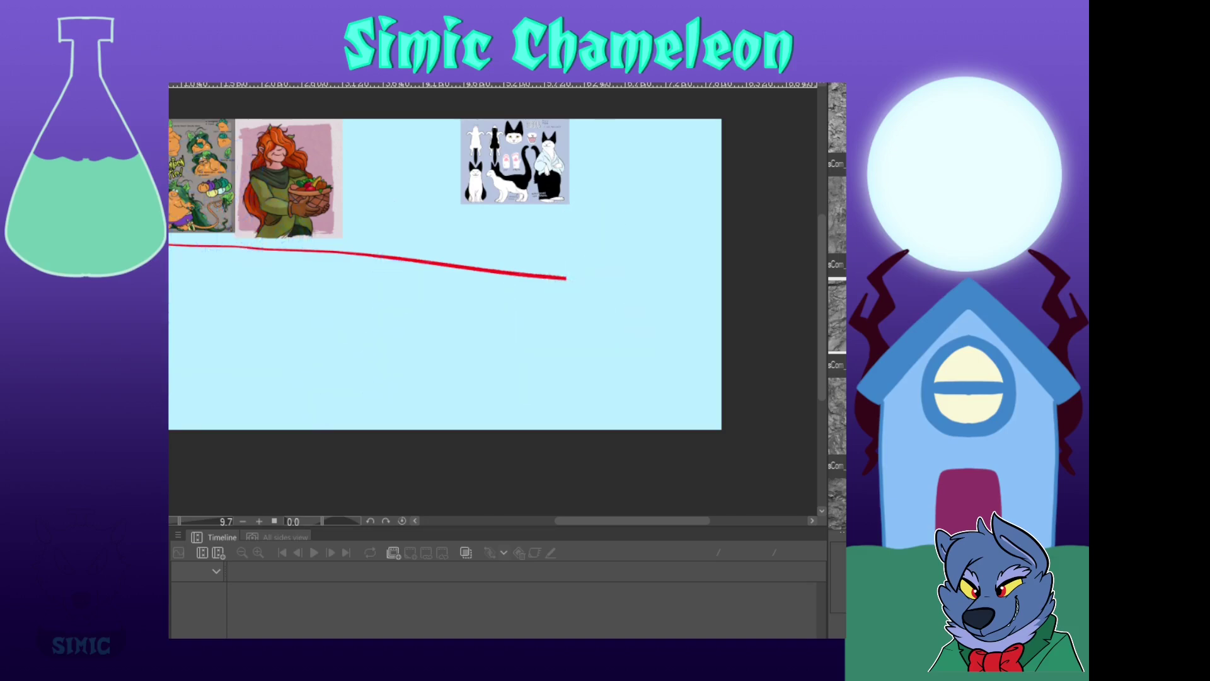
Refine the kneeling figure in blue over its faded sketch with a shaped head, ear, neck, shoulder joints and rounded arms
scroll(493, 300, up, 2)
scroll(397, 256, up, 1)
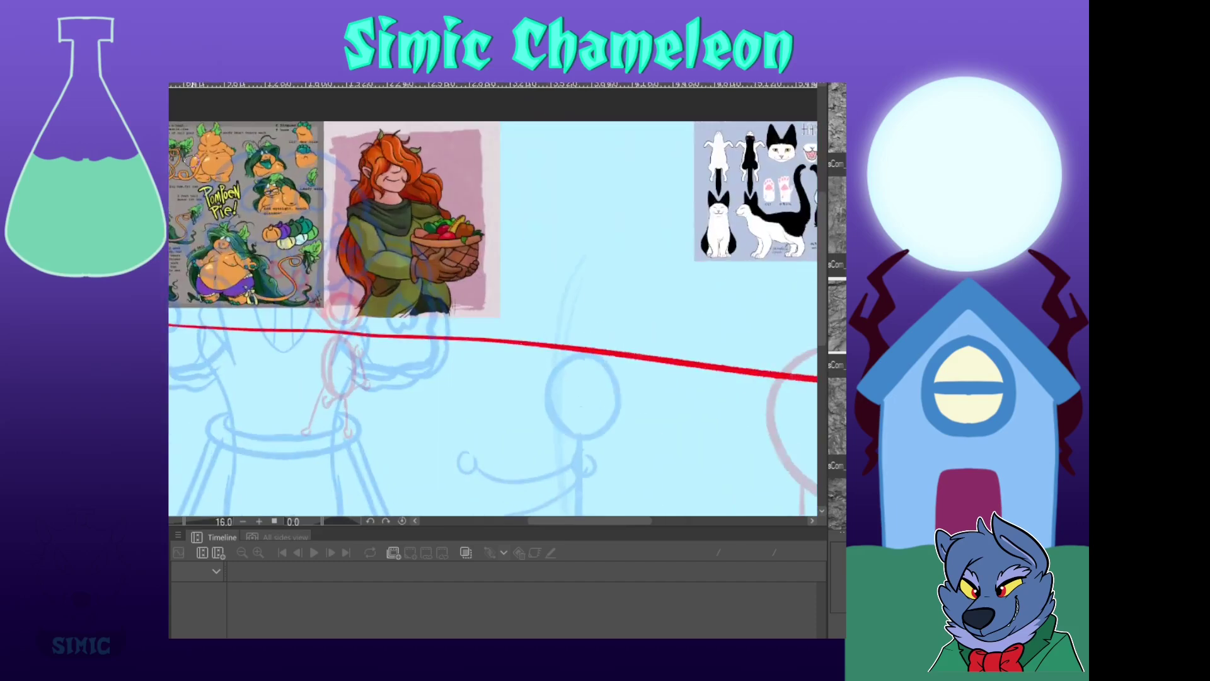
scroll(397, 256, down, 2)
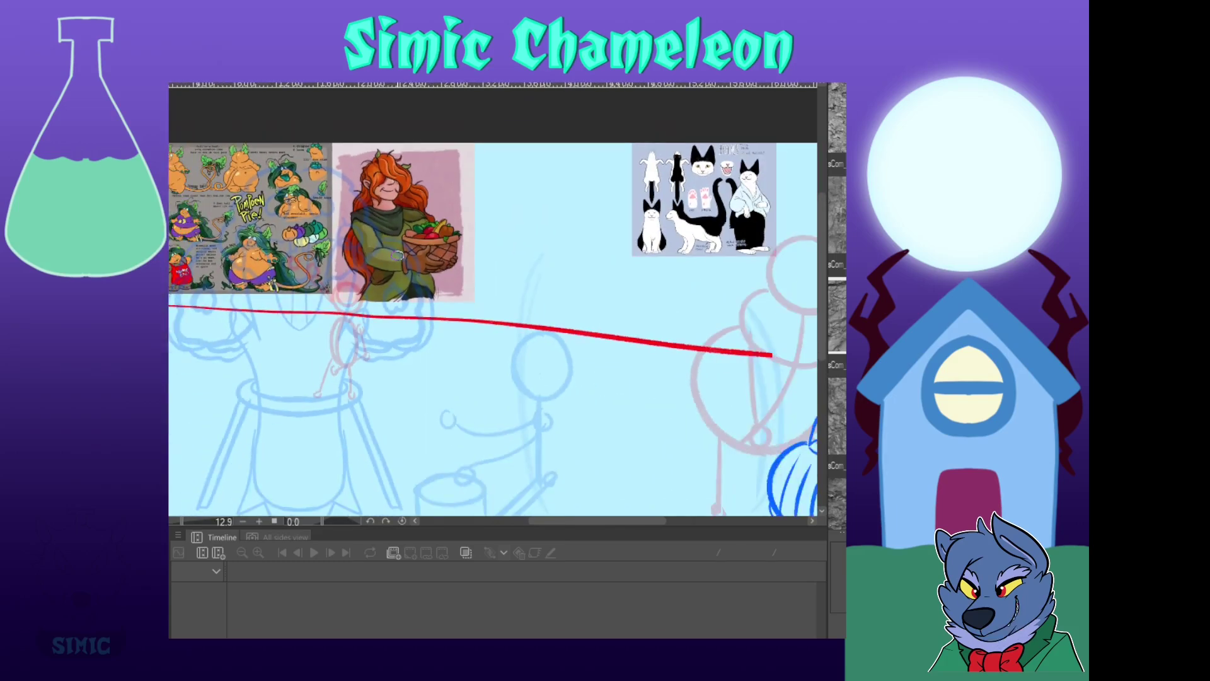
scroll(211, 287, up, 1)
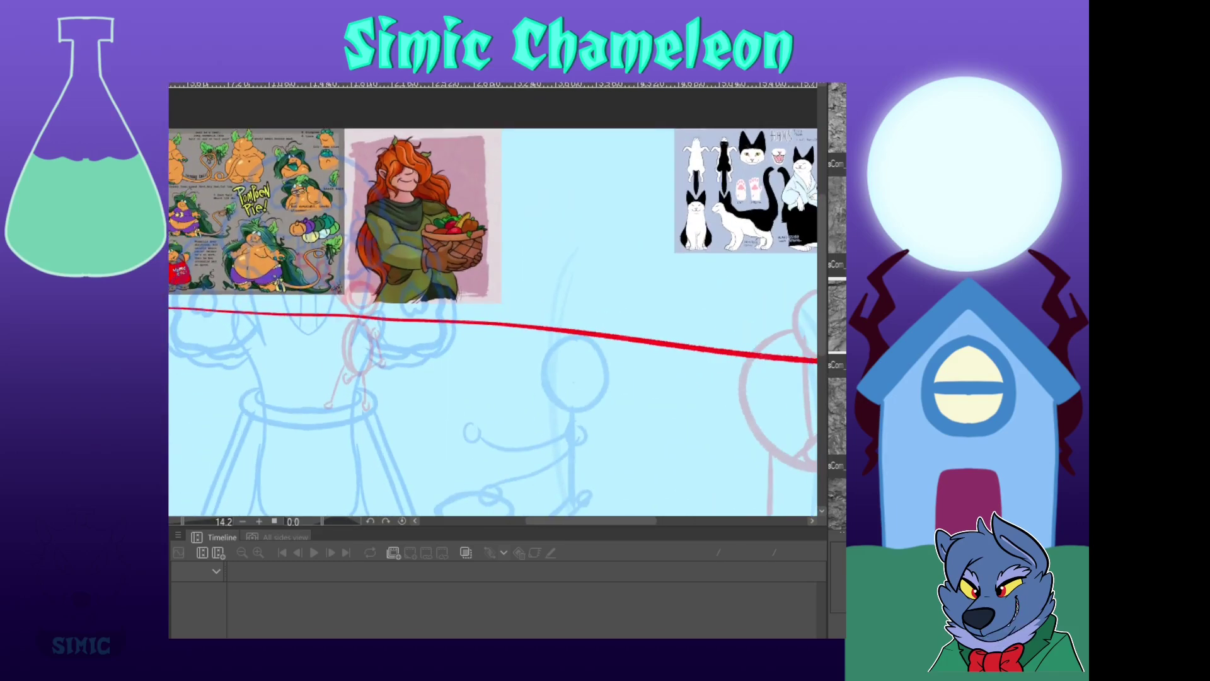
drag(546, 382, 607, 382)
mouse_move(542, 371)
mouse_down()
mouse_move(557, 421)
mouse_move(598, 388)
mouse_up()
mouse_move(556, 422)
mouse_down()
mouse_move(589, 411)
mouse_move(606, 377)
mouse_up()
mouse_move(542, 379)
mouse_down()
mouse_move(594, 407)
mouse_move(562, 423)
mouse_move(562, 331)
mouse_move(594, 332)
mouse_move(600, 348)
mouse_move(479, 340)
mouse_move(558, 353)
mouse_move(532, 394)
mouse_up()
drag(606, 364, 541, 408)
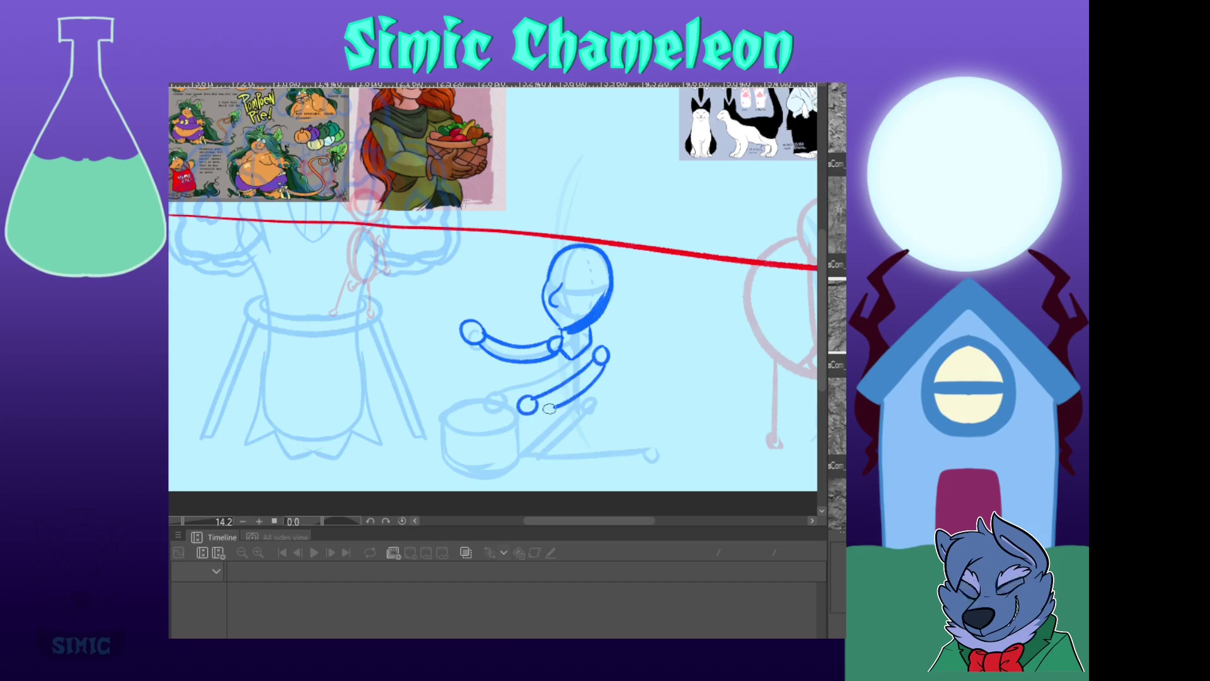
Draw the kneeling figure's hands with spread fingers at the ends of both arms
drag(543, 365, 542, 486)
mouse_move(479, 448)
mouse_down()
mouse_move(481, 324)
mouse_move(575, 415)
mouse_move(547, 398)
mouse_move(546, 430)
mouse_up()
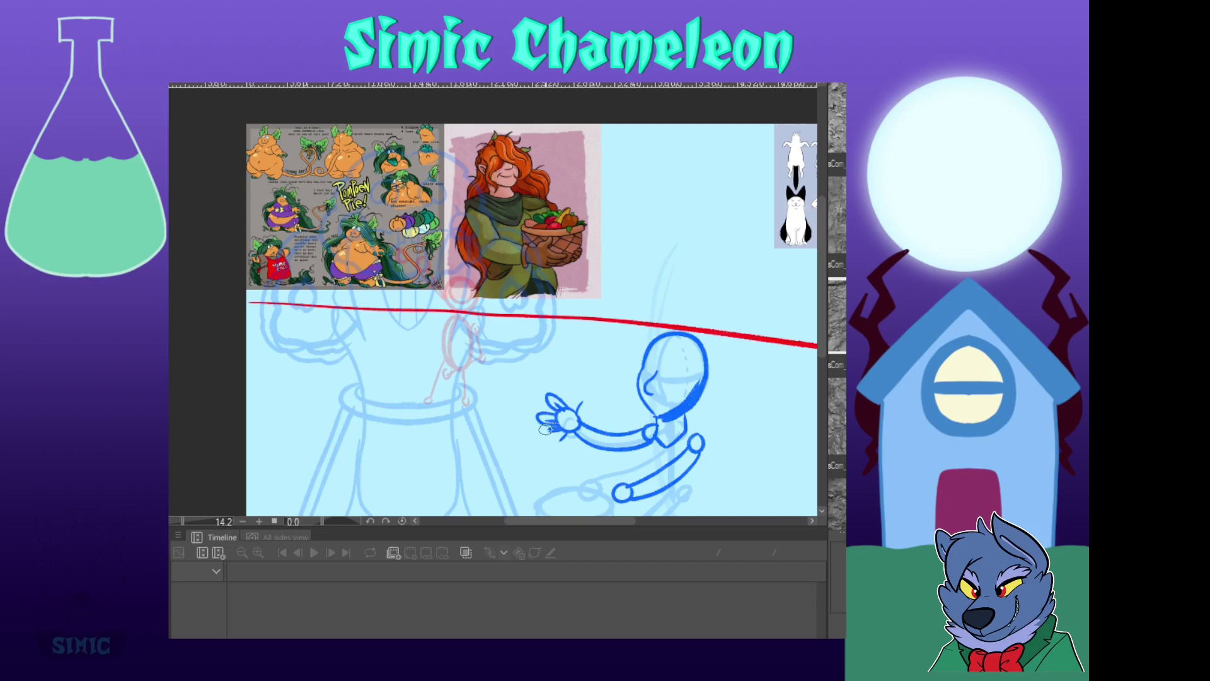
scroll(640, 376, down, 4)
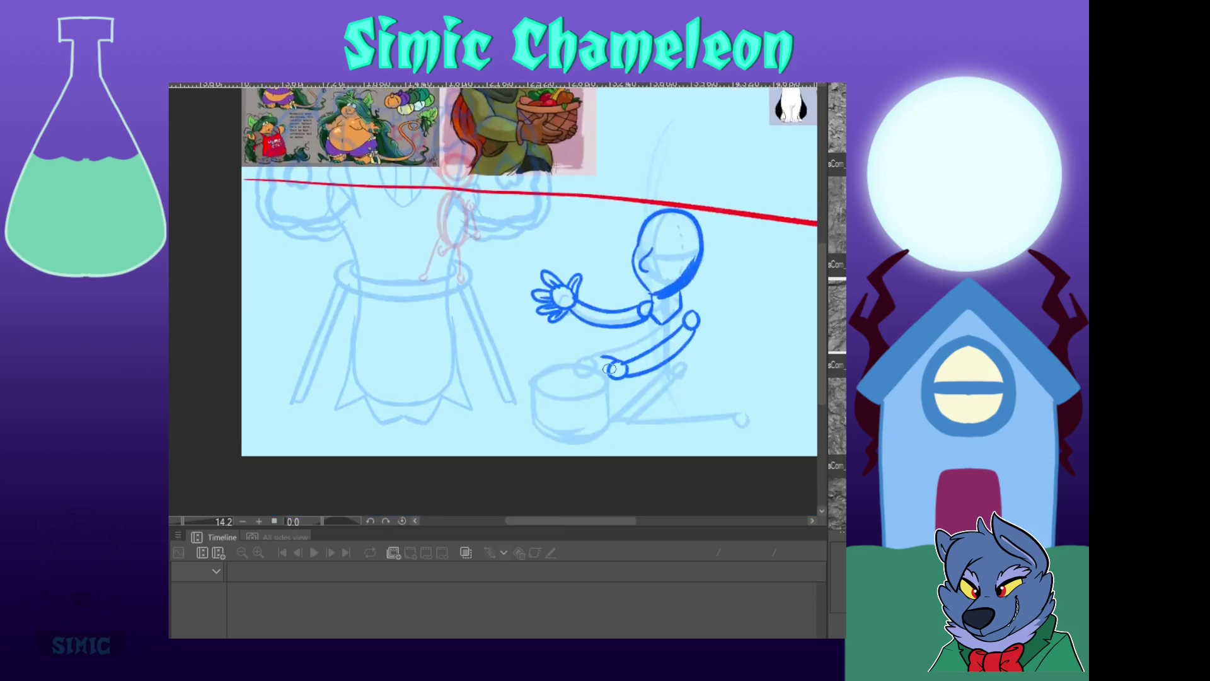
mouse_move(620, 363)
mouse_down()
mouse_move(590, 377)
mouse_move(604, 395)
mouse_move(632, 374)
mouse_up()
Draw the kneeling figure's torso and both folded legs over the faded stick-figure guide
mouse_move(632, 253)
mouse_down()
mouse_move(605, 513)
mouse_move(488, 227)
mouse_up()
mouse_move(499, 292)
mouse_down()
mouse_move(544, 282)
mouse_move(548, 344)
mouse_up()
mouse_move(626, 275)
mouse_down()
mouse_move(722, 538)
mouse_move(635, 276)
mouse_up()
mouse_move(505, 350)
mouse_down()
mouse_move(511, 405)
mouse_move(593, 405)
mouse_up()
drag(546, 348, 592, 398)
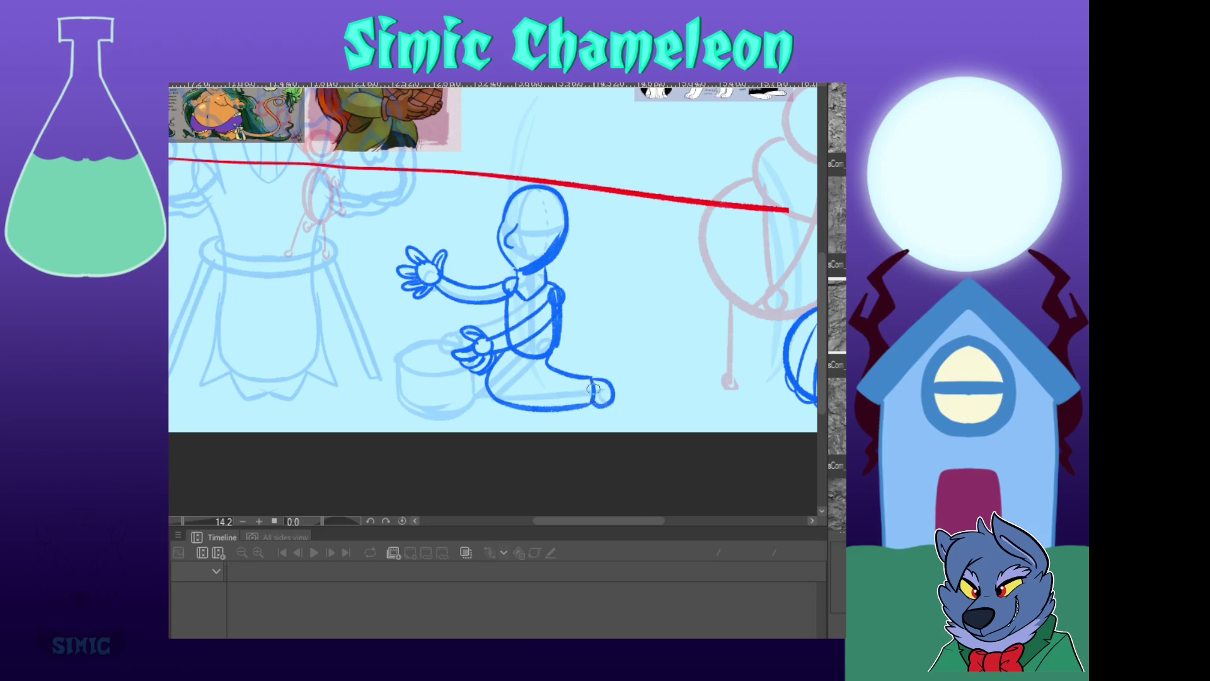
mouse_move(534, 357)
mouse_down()
mouse_move(583, 411)
mouse_move(511, 410)
mouse_up()
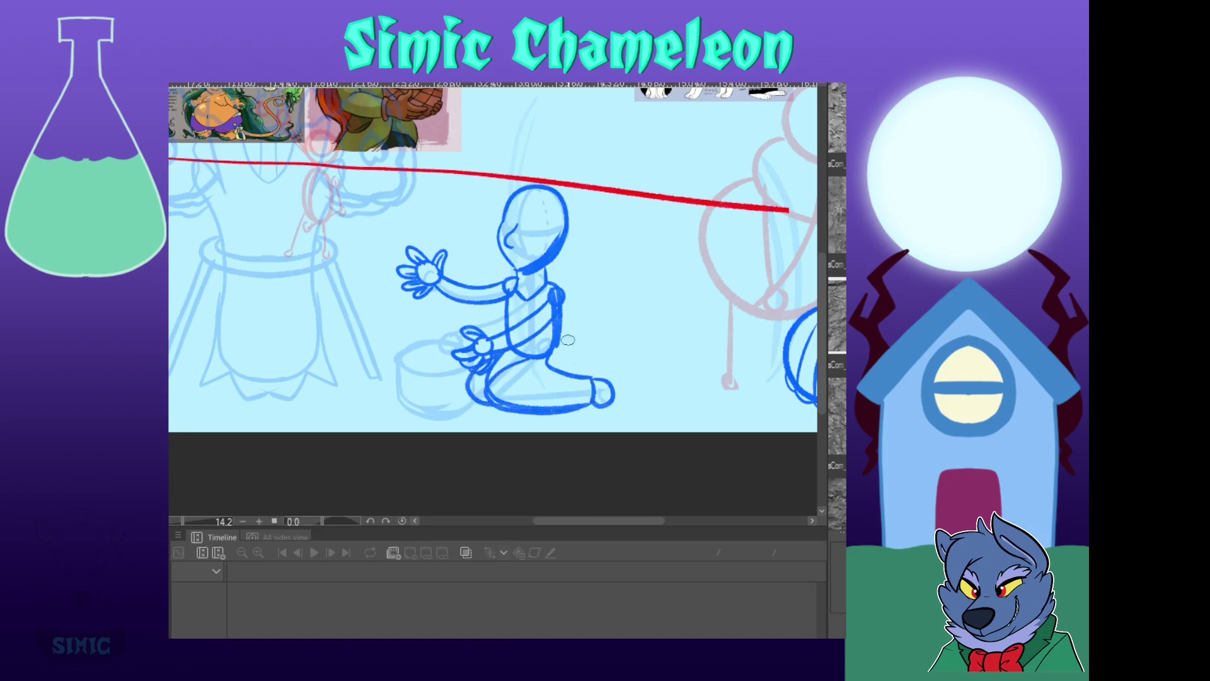
Draw the kneeling figure's hair with a rounded outline, face-framing bangs and a long strand down the back
scroll(533, 295, up, 3)
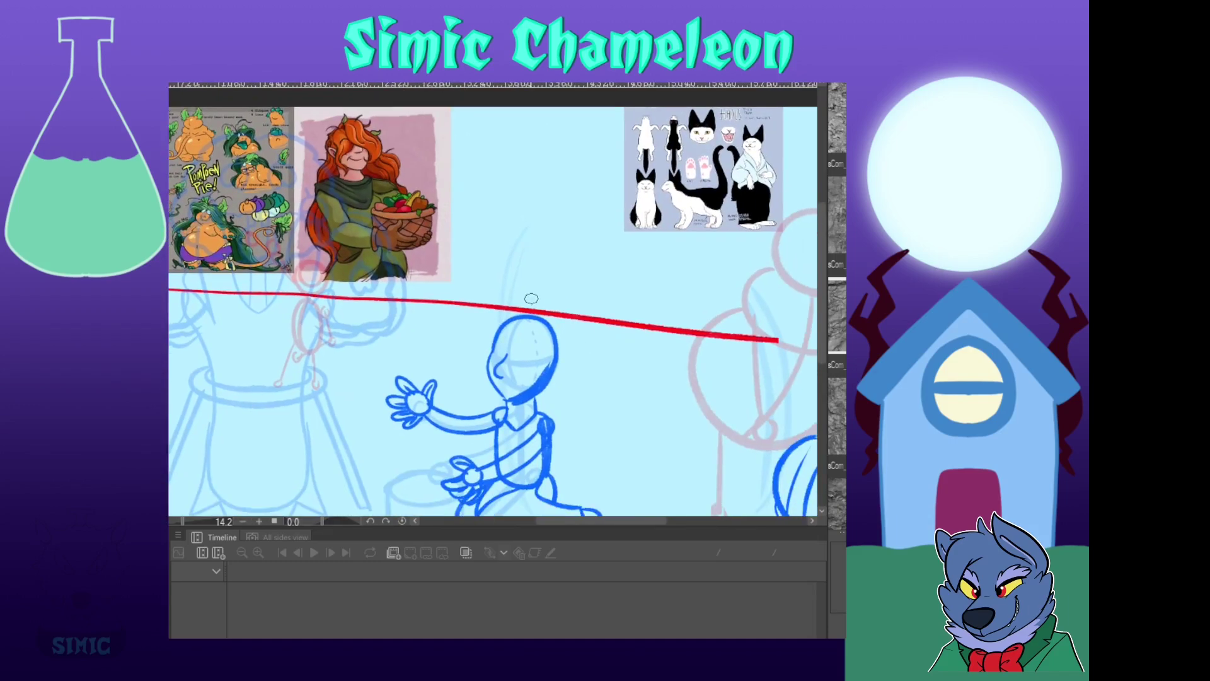
drag(518, 324, 493, 387)
drag(513, 339, 543, 405)
mouse_move(543, 405)
mouse_down()
mouse_move(569, 383)
mouse_move(494, 414)
mouse_up()
mouse_move(567, 339)
mouse_down()
mouse_move(544, 331)
mouse_move(543, 294)
mouse_move(561, 465)
mouse_up()
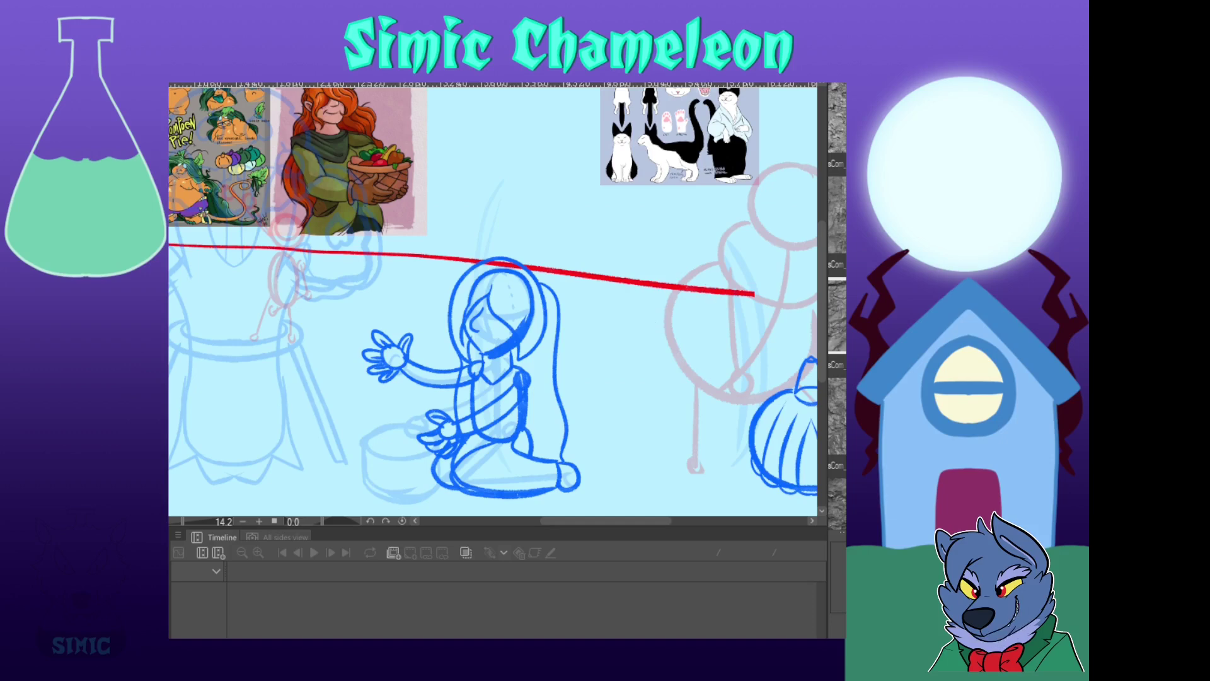
Redraw the pot in front of the kneeling figure and add another long hair strand down its back
scroll(568, 211, down, 2)
scroll(403, 327, up, 5)
drag(403, 327, 436, 215)
drag(567, 329, 581, 364)
mouse_move(455, 352)
mouse_down()
mouse_move(521, 443)
mouse_move(583, 422)
mouse_up()
mouse_move(580, 367)
mouse_down()
mouse_move(585, 417)
mouse_move(665, 490)
mouse_up()
mouse_move(607, 271)
mouse_down()
mouse_move(478, 385)
mouse_move(528, 360)
mouse_move(530, 370)
mouse_up()
drag(609, 476, 626, 495)
drag(599, 240, 713, 489)
scroll(493, 299, down, 2)
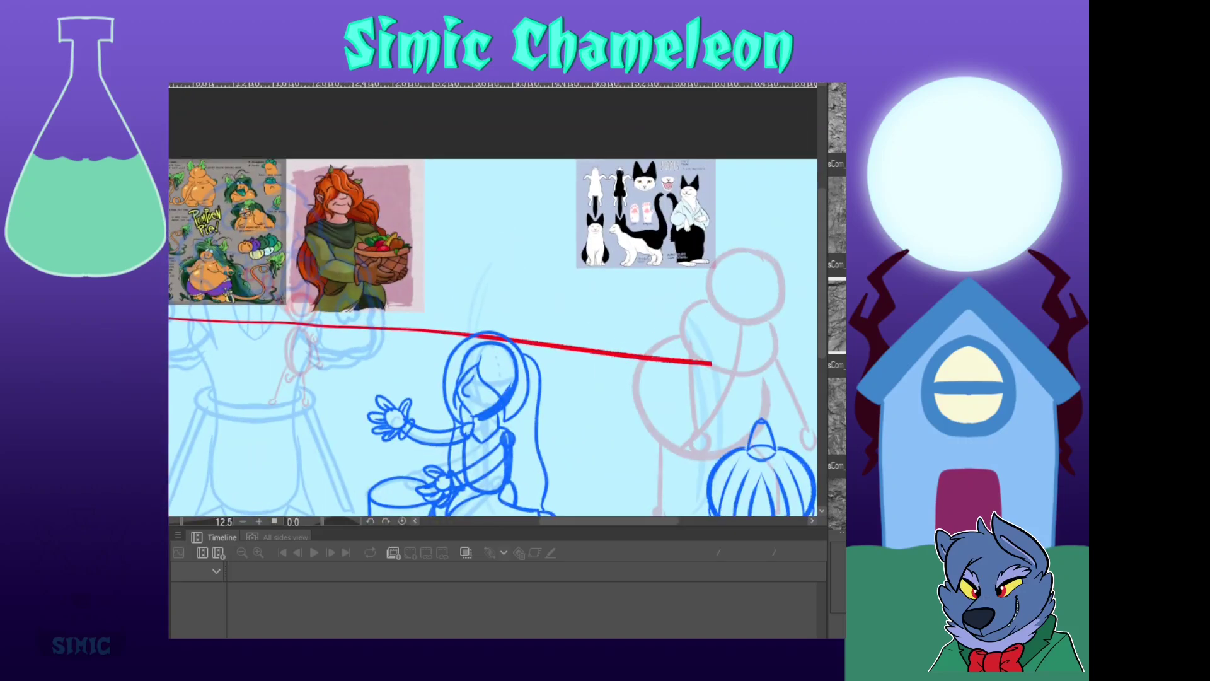
Move the orange pumpkin character sheet above the large red figure and the cat sheet over to the opposite side of the canvas
drag(233, 233, 739, 233)
drag(596, 218, 164, 220)
drag(493, 300, 428, 281)
scroll(717, 230, up, 3)
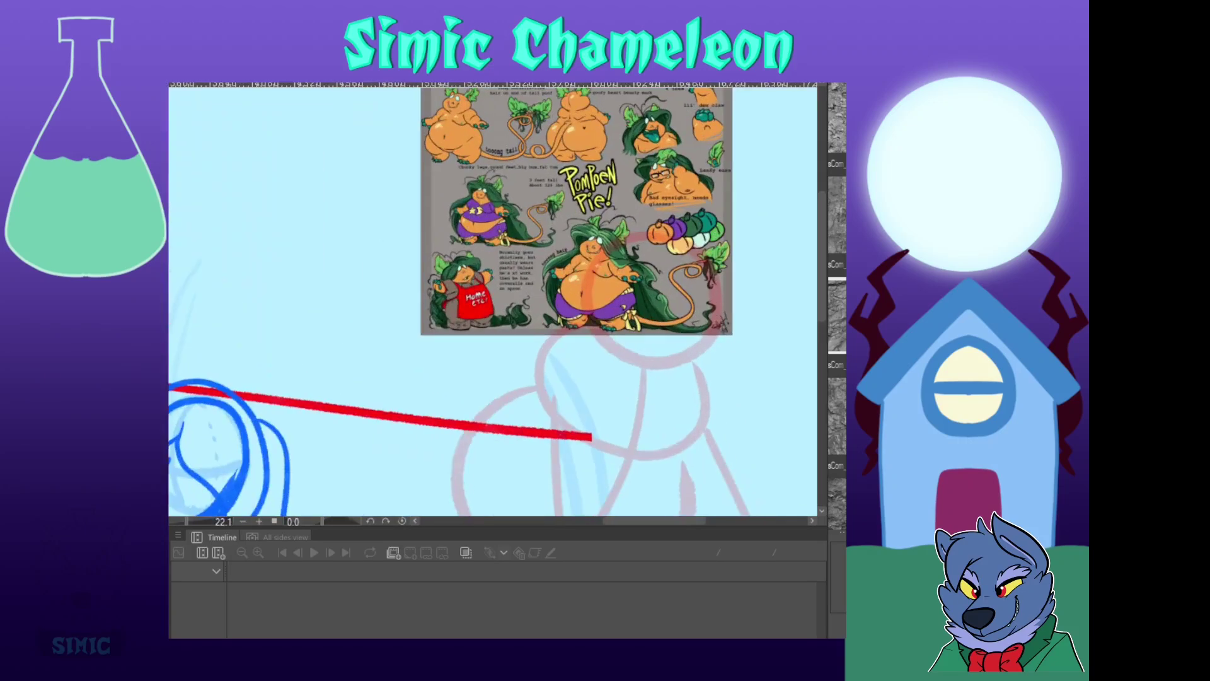
scroll(306, 353, down, 2)
drag(589, 264, 580, 344)
scroll(700, 201, up, 3)
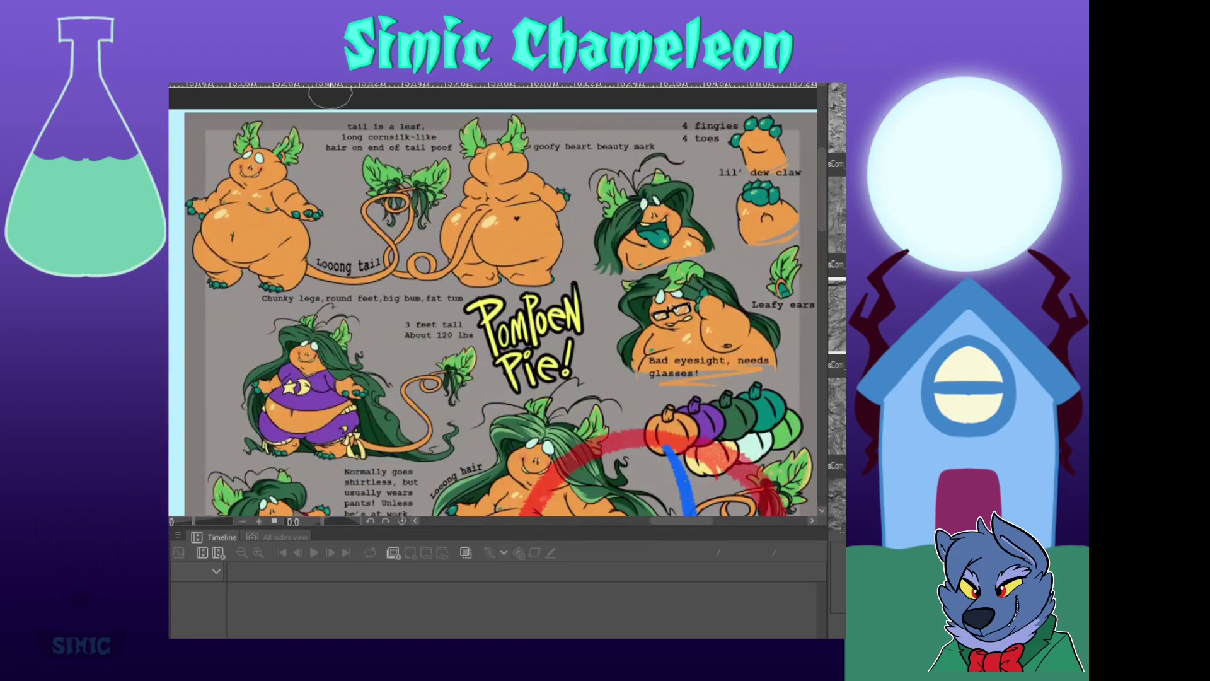
Draw the large red-guided figure's face with round eyes, nostrils and a wide smile, and add tall pointed leaf ears
drag(498, 312, 571, 316)
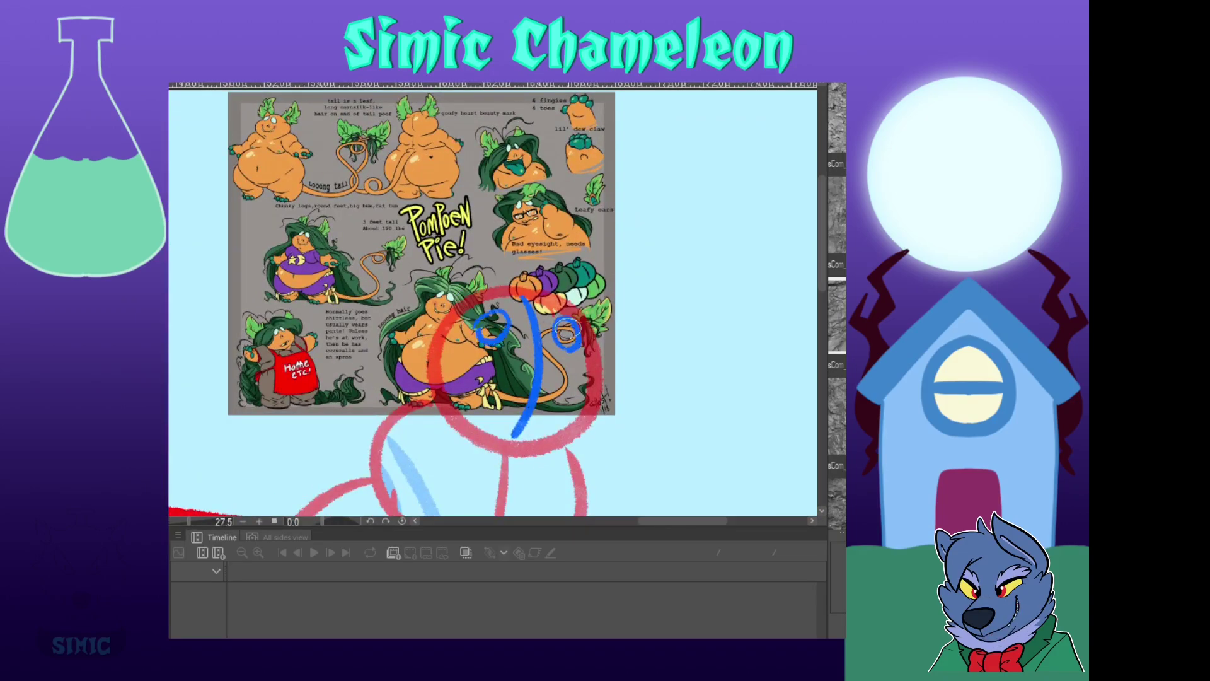
click(519, 378)
click(549, 382)
mouse_move(480, 396)
mouse_down()
mouse_move(498, 421)
mouse_move(565, 414)
mouse_up()
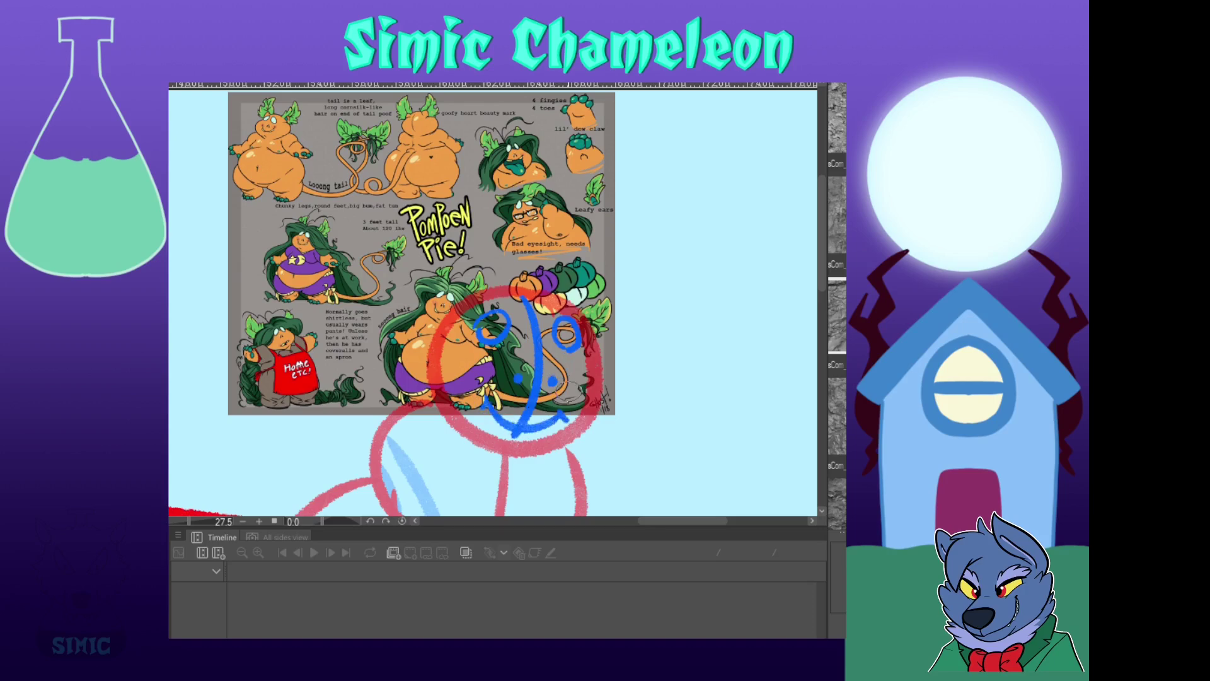
drag(488, 297, 440, 309)
mouse_move(548, 300)
mouse_down()
mouse_move(579, 217)
mouse_move(591, 318)
mouse_up()
drag(577, 208, 575, 296)
Draw the large figure's rounded chest, one shoulder and its bent arm with a round hand over the red guide
mouse_move(415, 470)
mouse_down()
mouse_move(562, 129)
mouse_move(452, 528)
mouse_move(443, 256)
mouse_up()
mouse_move(606, 260)
mouse_down()
mouse_move(591, 361)
mouse_move(541, 344)
mouse_up()
drag(423, 245, 505, 337)
mouse_move(580, 278)
mouse_down()
mouse_move(792, 577)
mouse_move(643, 276)
mouse_move(615, 292)
mouse_move(608, 242)
mouse_up()
drag(466, 151, 362, 249)
mouse_move(476, 181)
mouse_down()
mouse_move(380, 260)
mouse_move(360, 248)
mouse_up()
drag(416, 363, 427, 364)
drag(593, 264, 488, 250)
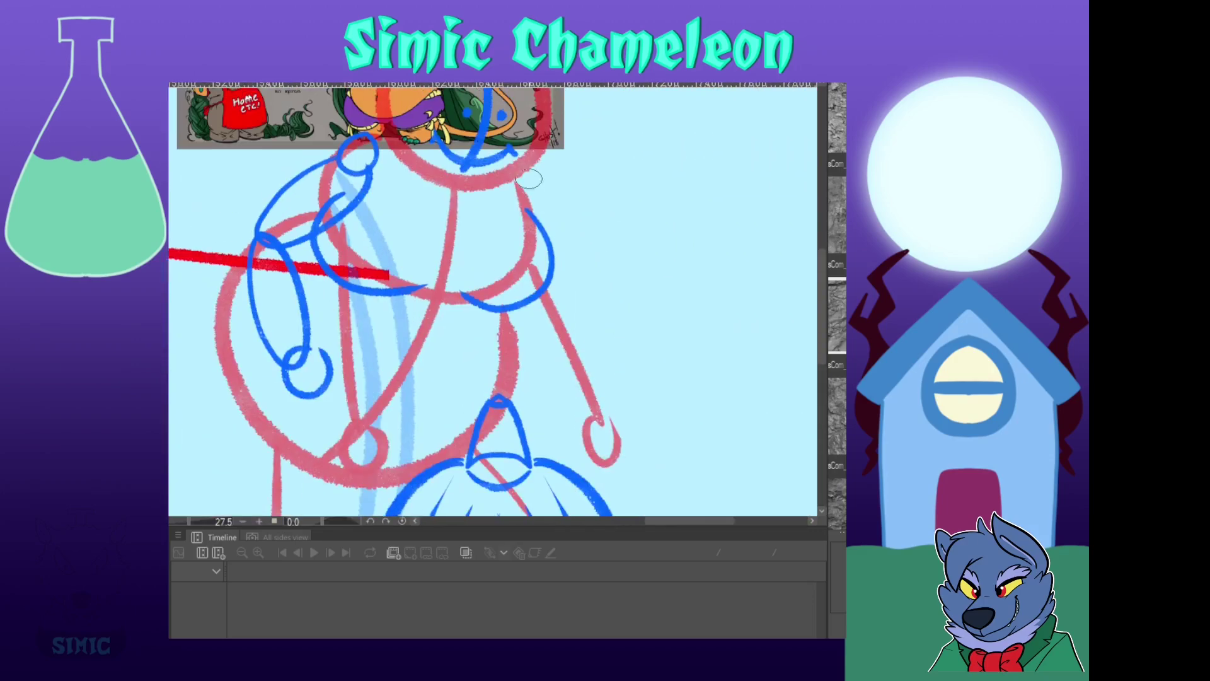
Draw the large figure's opposite arm with joint circles and enclose the head in a wide rounded outline
drag(528, 179, 536, 182)
drag(669, 426, 660, 427)
drag(547, 192, 514, 205)
mouse_move(614, 308)
mouse_down()
mouse_move(679, 410)
mouse_move(669, 411)
mouse_up()
mouse_move(651, 418)
mouse_down()
mouse_move(667, 451)
mouse_move(686, 419)
mouse_up()
mouse_move(441, 195)
mouse_down()
mouse_move(760, 326)
mouse_move(514, 505)
mouse_up()
drag(779, 286, 797, 216)
drag(477, 318, 636, 325)
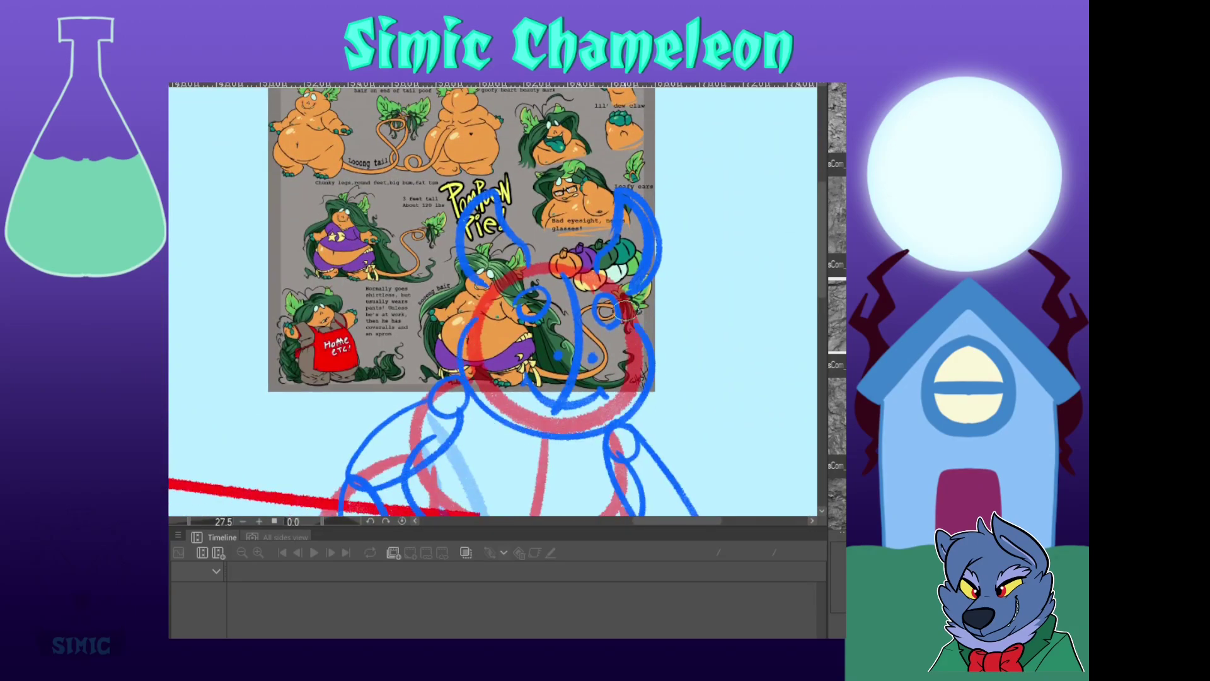
Draw the large figure's hair parting over the forehead, with long wavy strands flowing down both sides
mouse_move(568, 273)
mouse_down()
mouse_move(425, 348)
mouse_move(416, 399)
mouse_up()
drag(577, 299, 447, 383)
mouse_move(562, 273)
mouse_down()
mouse_move(684, 449)
mouse_move(686, 486)
mouse_up()
drag(575, 308, 625, 335)
mouse_move(536, 428)
mouse_down()
mouse_move(716, 499)
mouse_move(539, 124)
mouse_move(575, 98)
mouse_up()
mouse_move(638, 219)
mouse_down()
mouse_move(575, 382)
mouse_move(472, 381)
mouse_up()
mouse_move(390, 146)
mouse_down()
mouse_move(373, 279)
mouse_move(531, 393)
mouse_up()
key(ctrl+z)
drag(385, 147, 515, 392)
Block in the large figure's round belly, thick thighs and lower legs over the red guide
mouse_move(362, 303)
mouse_down()
mouse_move(287, 678)
mouse_move(288, 637)
mouse_move(368, 526)
mouse_move(381, 180)
mouse_up()
mouse_move(454, 404)
mouse_down()
mouse_move(491, 498)
mouse_move(499, 95)
mouse_move(524, 162)
mouse_up()
mouse_move(482, 401)
mouse_down()
mouse_move(486, 312)
mouse_move(470, 399)
mouse_up()
drag(468, 394, 478, 425)
key(ctrl+z)
key(ctrl+z)
mouse_move(499, 308)
mouse_down()
mouse_move(486, 400)
mouse_move(517, 342)
mouse_up()
mouse_move(482, 392)
mouse_down()
mouse_move(453, 406)
mouse_move(478, 394)
mouse_up()
Fill the large figure's neck and upper chest with a rounded collar shape made of curved vertical strokes
mouse_move(713, 208)
mouse_down()
mouse_move(651, 214)
mouse_move(739, 262)
mouse_up()
mouse_move(694, 208)
mouse_down()
mouse_move(543, 360)
mouse_move(621, 227)
mouse_move(585, 288)
mouse_up()
mouse_move(536, 183)
mouse_down()
mouse_move(538, 491)
mouse_move(642, 271)
mouse_up()
mouse_move(582, 156)
mouse_down()
mouse_move(576, 184)
mouse_move(484, 282)
mouse_up()
drag(607, 170, 578, 244)
mouse_move(657, 175)
mouse_down()
mouse_move(652, 256)
mouse_move(683, 270)
mouse_up()
mouse_move(578, 243)
mouse_down()
mouse_move(612, 264)
mouse_move(650, 257)
mouse_move(562, 469)
mouse_up()
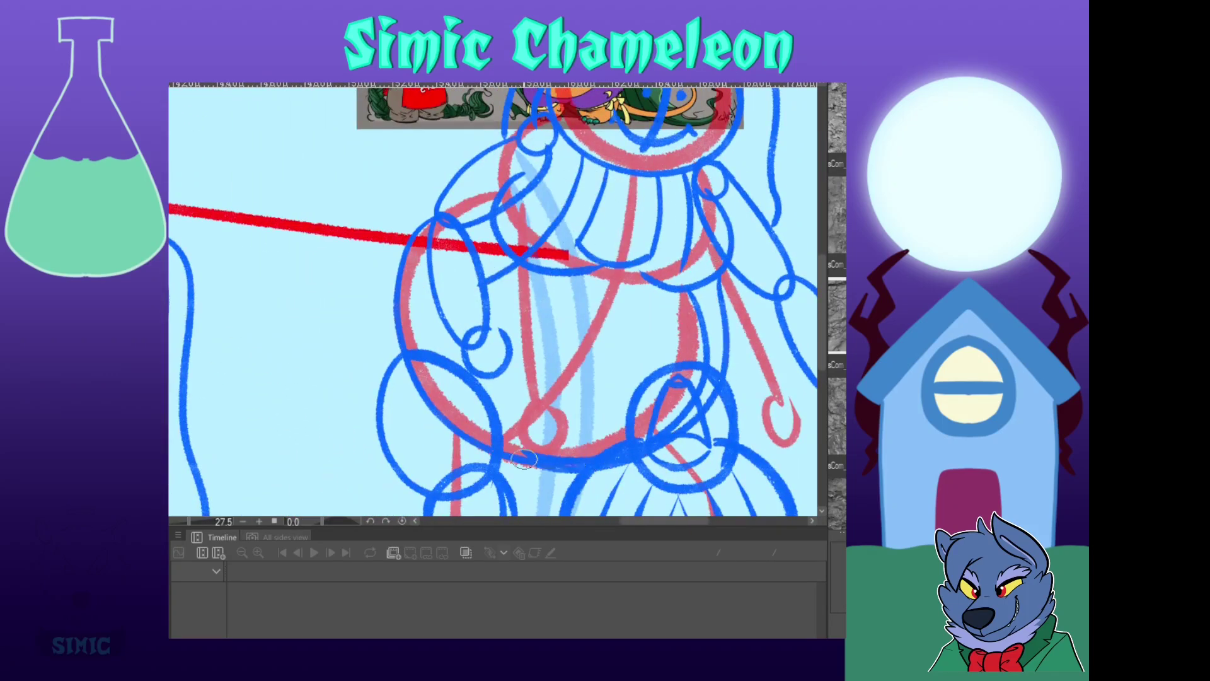
Add short fingers to both of the large figure's hands
scroll(563, 468, down, 2)
scroll(562, 468, up, 2)
mouse_move(757, 403)
mouse_down()
mouse_move(491, 262)
mouse_move(456, 342)
mouse_up()
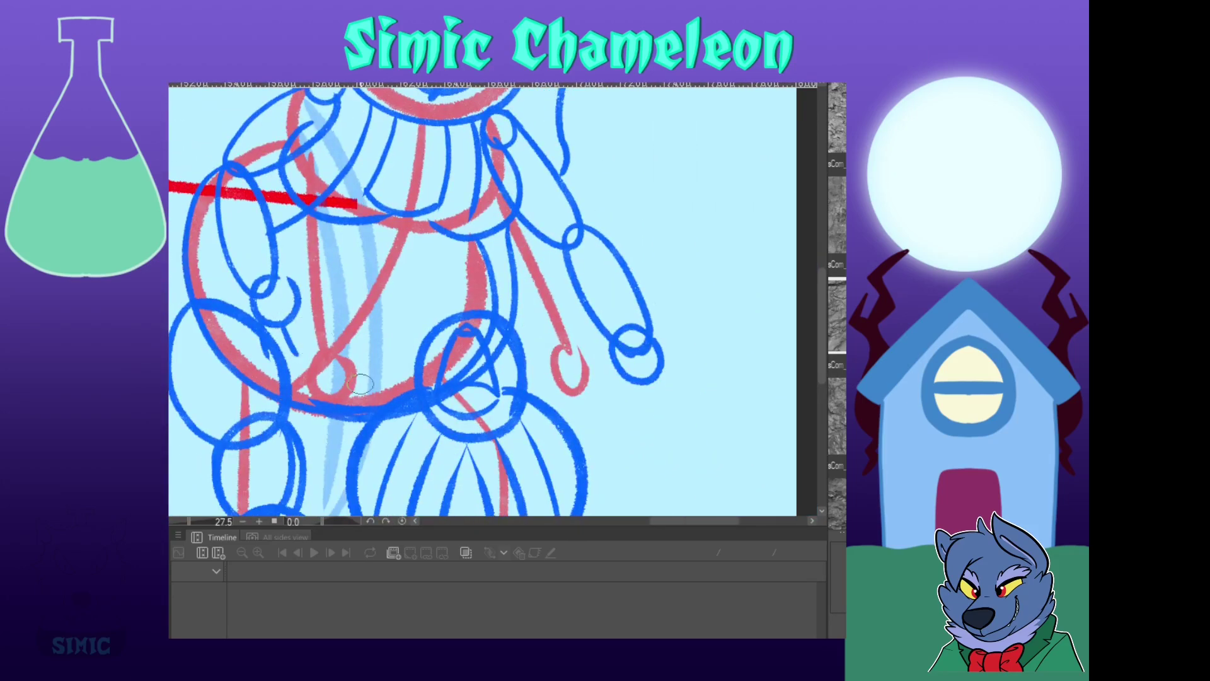
drag(289, 279, 301, 302)
drag(324, 344, 285, 315)
scroll(511, 256, down, 2)
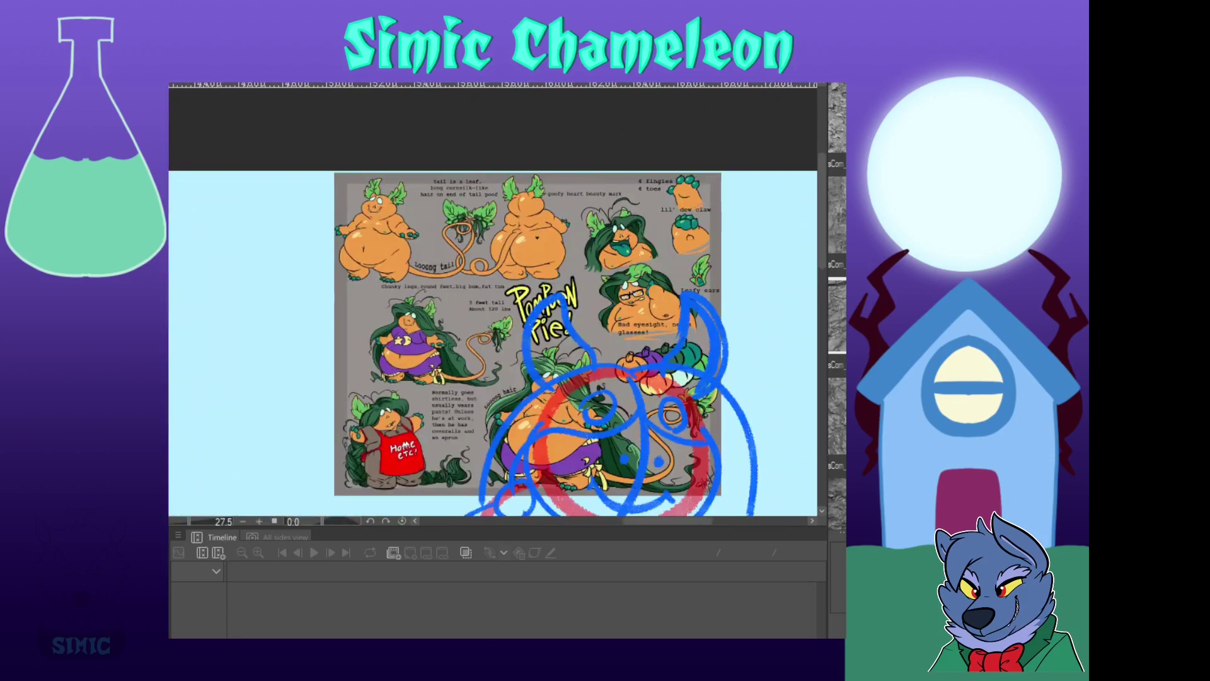
scroll(617, 342, up, 2)
mouse_move(661, 328)
mouse_down()
mouse_move(694, 349)
mouse_move(679, 391)
mouse_up()
mouse_move(673, 369)
mouse_down()
mouse_move(698, 400)
mouse_move(648, 401)
mouse_up()
mouse_move(624, 364)
mouse_down()
mouse_move(619, 406)
mouse_move(657, 411)
mouse_up()
drag(657, 404, 599, 351)
Draw the small red stick figure's round head with two tall pointed cat ears in blue
drag(378, 170, 562, 454)
drag(208, 442, 776, 239)
drag(284, 189, 634, 419)
scroll(387, 316, down, 2)
scroll(388, 316, down, 1)
scroll(432, 293, up, 3)
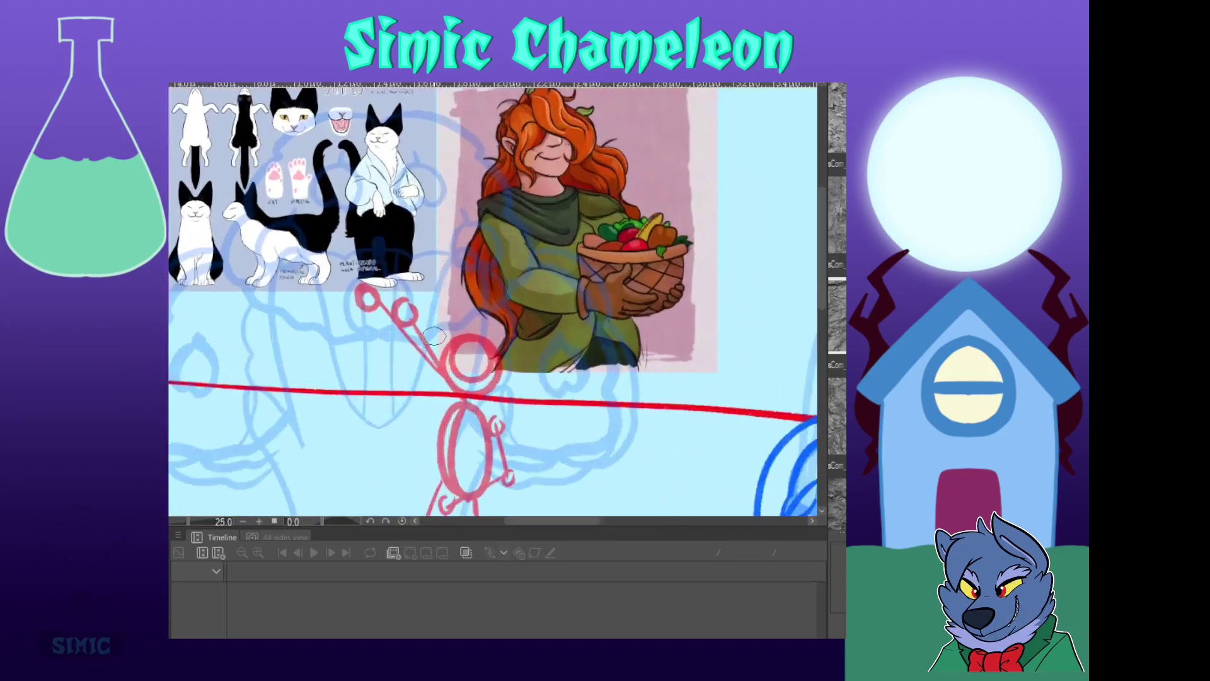
drag(450, 435, 447, 405)
mouse_move(468, 303)
mouse_down()
mouse_move(483, 306)
mouse_move(466, 361)
mouse_move(468, 295)
mouse_move(510, 280)
mouse_move(499, 322)
mouse_up()
mouse_move(441, 262)
mouse_down()
mouse_move(432, 280)
mouse_move(455, 323)
mouse_up()
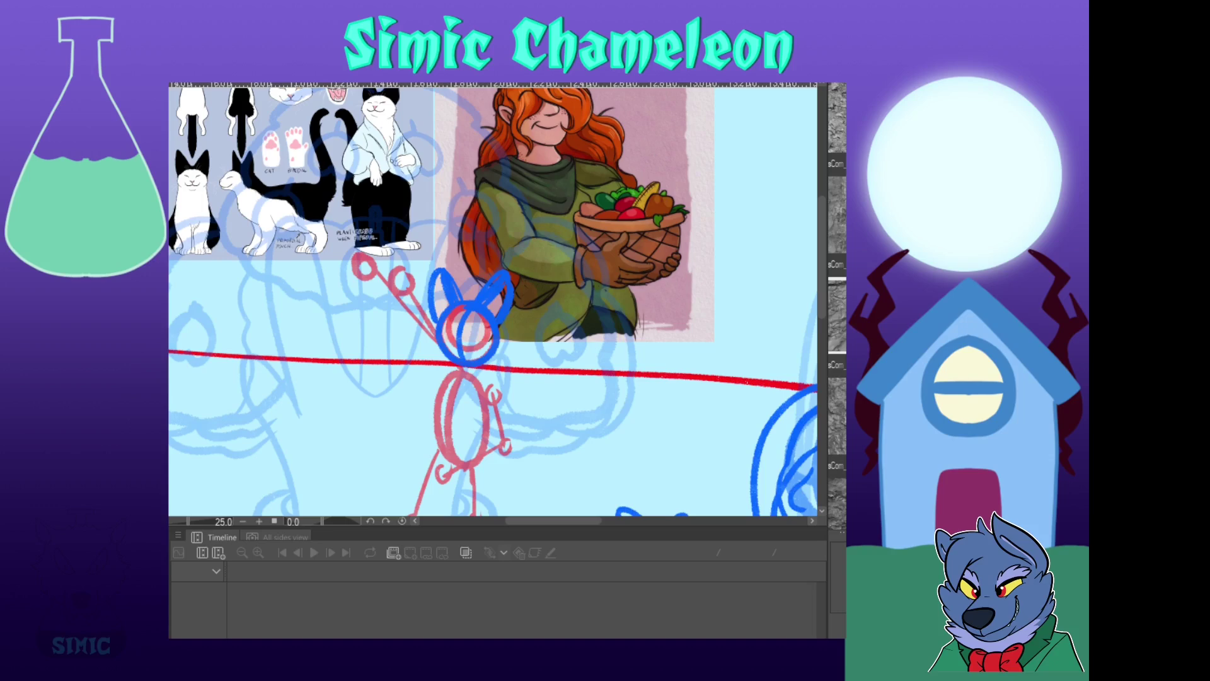
Draw the small cat figure's oval torso, its bent lower arm and its raised arm with a fingered paw
mouse_move(449, 357)
mouse_down()
mouse_move(486, 441)
mouse_move(481, 367)
mouse_up()
drag(491, 374, 519, 444)
drag(516, 444, 516, 445)
drag(507, 454, 466, 481)
drag(373, 271, 439, 349)
mouse_move(379, 303)
mouse_down()
mouse_move(492, 497)
mouse_move(452, 370)
mouse_up()
drag(431, 320, 429, 341)
drag(428, 342, 437, 344)
Draw the small cat figure's lowered paw, legs with oval feet and a curved tail
mouse_move(509, 511)
mouse_down()
mouse_move(432, 353)
mouse_move(473, 179)
mouse_move(448, 232)
mouse_up()
drag(449, 232, 444, 235)
drag(510, 184, 512, 234)
drag(514, 234, 500, 207)
drag(478, 190, 504, 191)
mouse_move(658, 126)
mouse_down()
mouse_move(606, 435)
mouse_move(652, 536)
mouse_move(540, 269)
mouse_move(549, 309)
mouse_up()
drag(406, 344, 495, 395)
scroll(509, 284, down, 2)
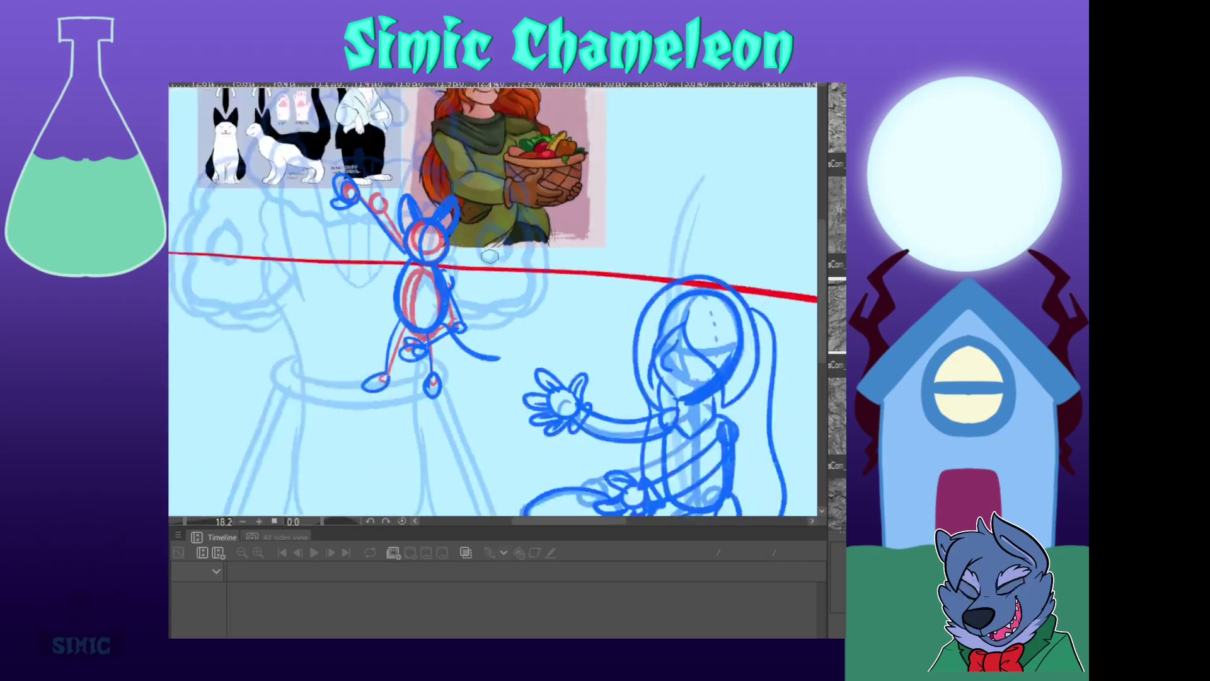
Outline the cat figure's raised open paw and forearm in red over the faded blue sketch
scroll(360, 138, up, 3)
scroll(369, 161, up, 1)
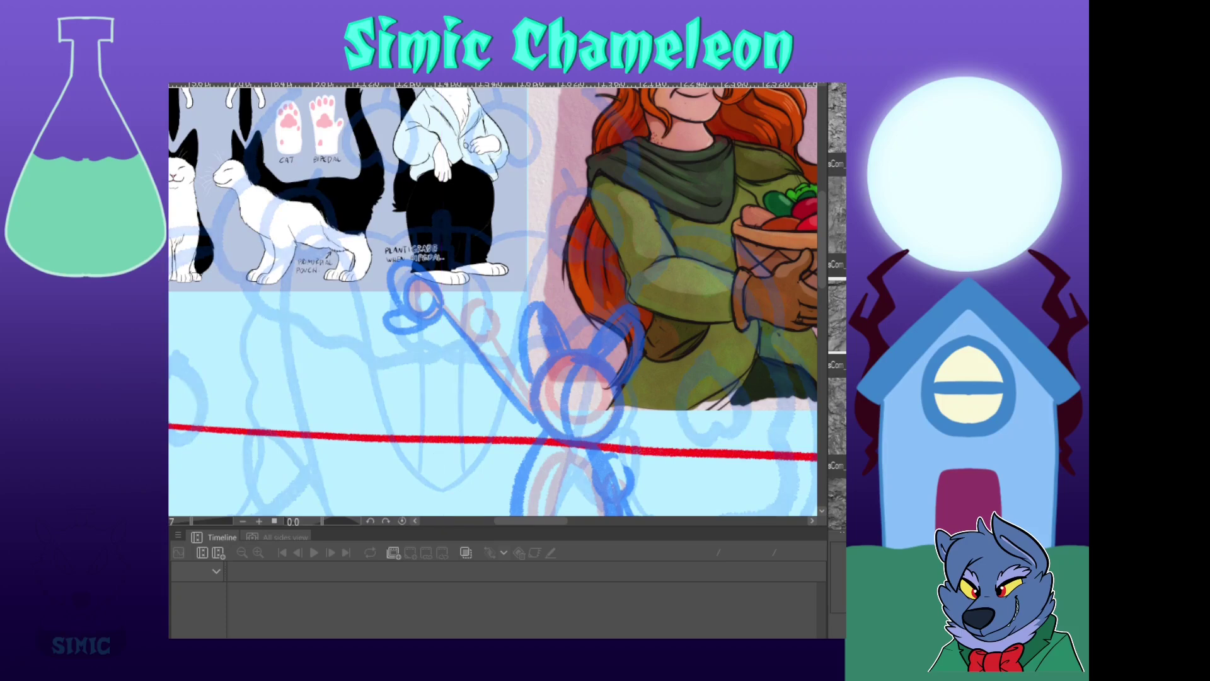
drag(388, 331, 421, 323)
scroll(316, 329, up, 2)
drag(455, 258, 438, 297)
drag(427, 202, 468, 245)
mouse_move(448, 207)
mouse_down()
mouse_move(462, 203)
mouse_move(511, 294)
mouse_up()
mouse_move(454, 252)
mouse_down()
mouse_move(630, 489)
mouse_move(576, 391)
mouse_move(356, 152)
mouse_up()
drag(414, 198, 546, 344)
drag(377, 224, 528, 383)
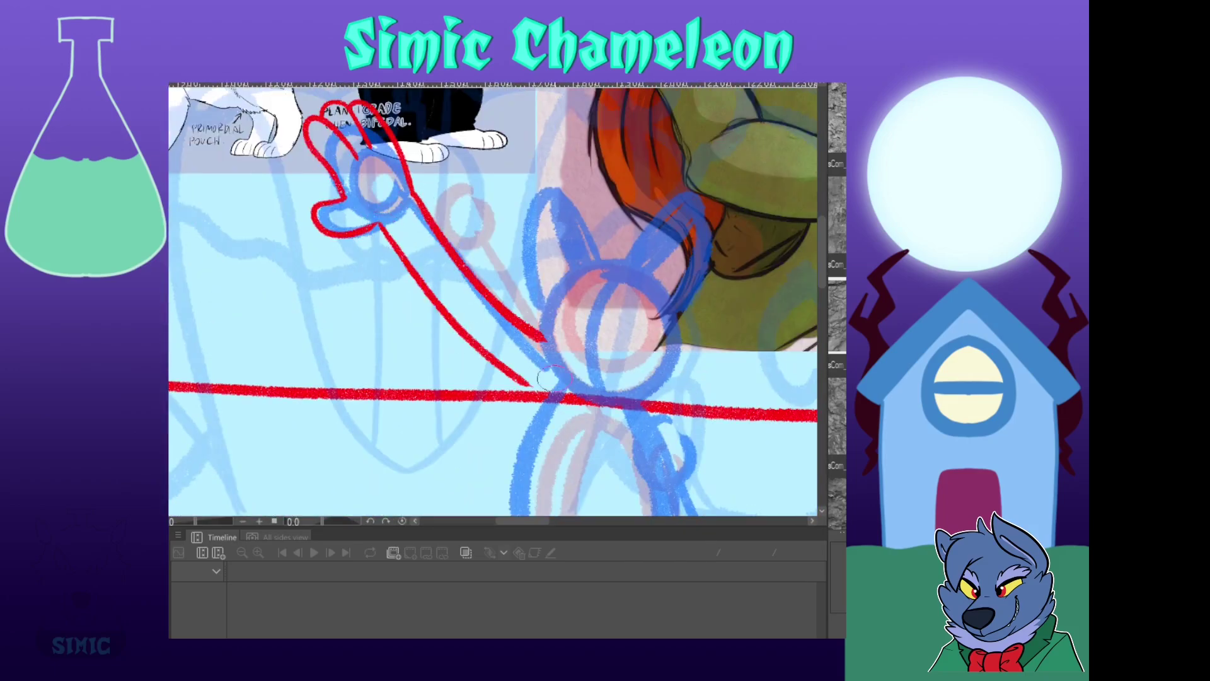
Add a cuff around the wrist of the cat figure's raised arm in red
drag(435, 145, 488, 420)
mouse_move(493, 229)
mouse_down()
mouse_move(494, 458)
mouse_move(467, 189)
mouse_up()
drag(470, 423, 425, 198)
drag(554, 349, 588, 362)
mouse_move(467, 96)
mouse_down()
mouse_move(553, 506)
mouse_move(644, 536)
mouse_move(684, 378)
mouse_move(630, 437)
mouse_move(581, 113)
mouse_up()
Draw the cat figure's triangular nose and its eyes with pupils, heavy lids and lashes in red
drag(476, 261, 517, 240)
mouse_move(506, 219)
mouse_down()
mouse_move(513, 238)
mouse_move(478, 255)
mouse_up()
mouse_move(568, 491)
mouse_down()
mouse_move(527, 76)
mouse_move(382, 423)
mouse_move(328, 459)
mouse_up()
drag(461, 295, 501, 278)
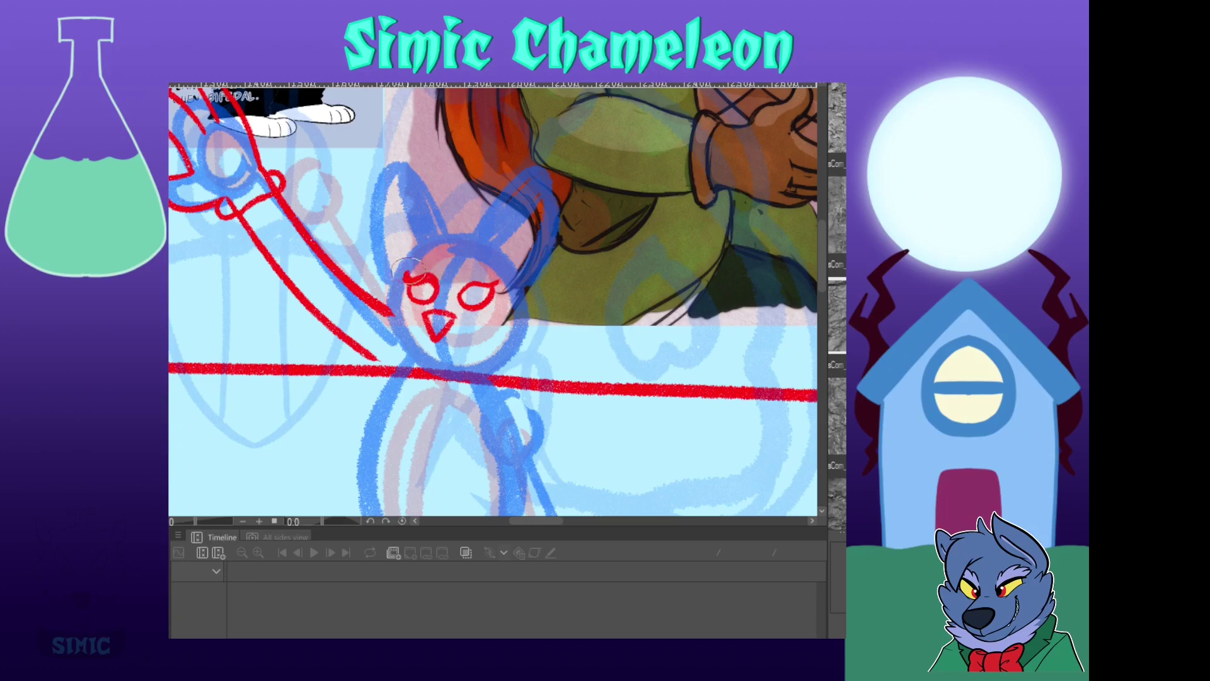
click(474, 295)
drag(458, 290, 502, 272)
drag(414, 278, 401, 272)
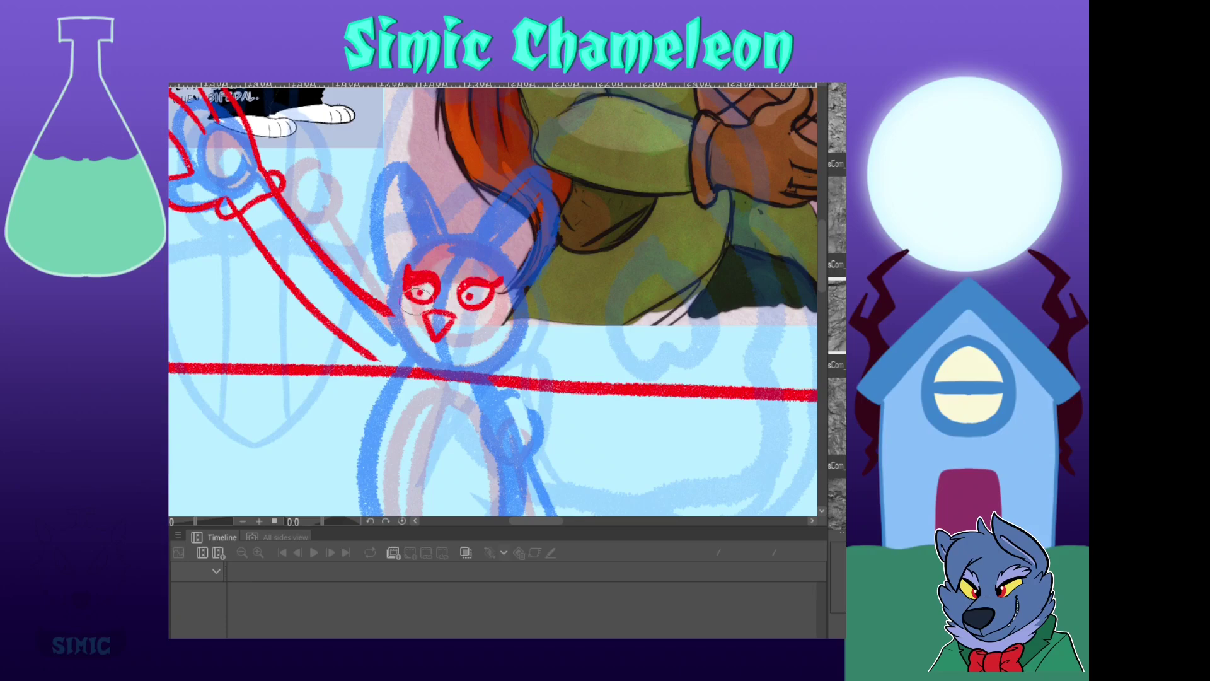
Outline the cat figure's pointed ears and head with furry cheeks and chin in red
drag(404, 92, 630, 637)
mouse_move(519, 456)
mouse_down()
mouse_move(550, 348)
mouse_move(669, 577)
mouse_move(337, 31)
mouse_up()
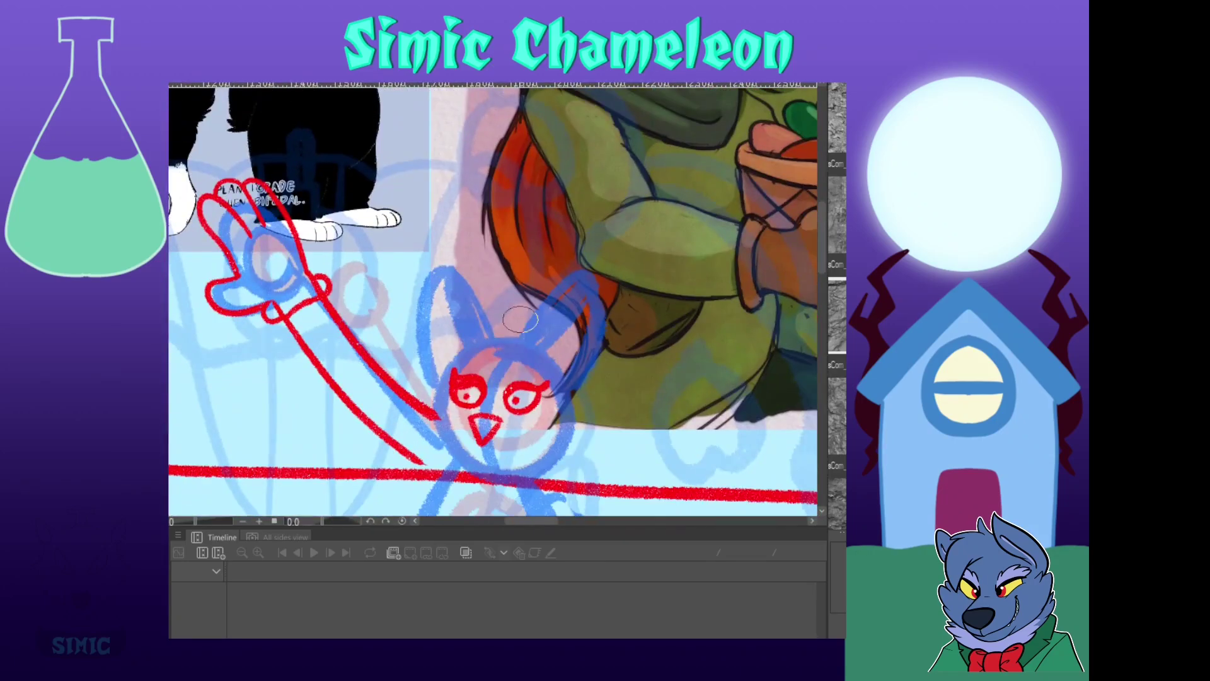
drag(424, 312, 434, 383)
mouse_move(493, 337)
mouse_down()
mouse_move(591, 345)
mouse_move(573, 387)
mouse_up()
mouse_move(573, 387)
mouse_down()
mouse_move(575, 455)
mouse_move(554, 480)
mouse_up()
mouse_move(434, 383)
mouse_down()
mouse_move(433, 437)
mouse_move(536, 490)
mouse_up()
mouse_move(426, 413)
mouse_down()
mouse_move(444, 468)
mouse_move(490, 488)
mouse_up()
mouse_move(631, 473)
mouse_down()
mouse_move(376, 292)
mouse_move(654, 347)
mouse_up()
Outline the cat figure's open vest with pointed hems and its bent lower arm in red
scroll(491, 296, down, 3)
drag(504, 277, 577, 413)
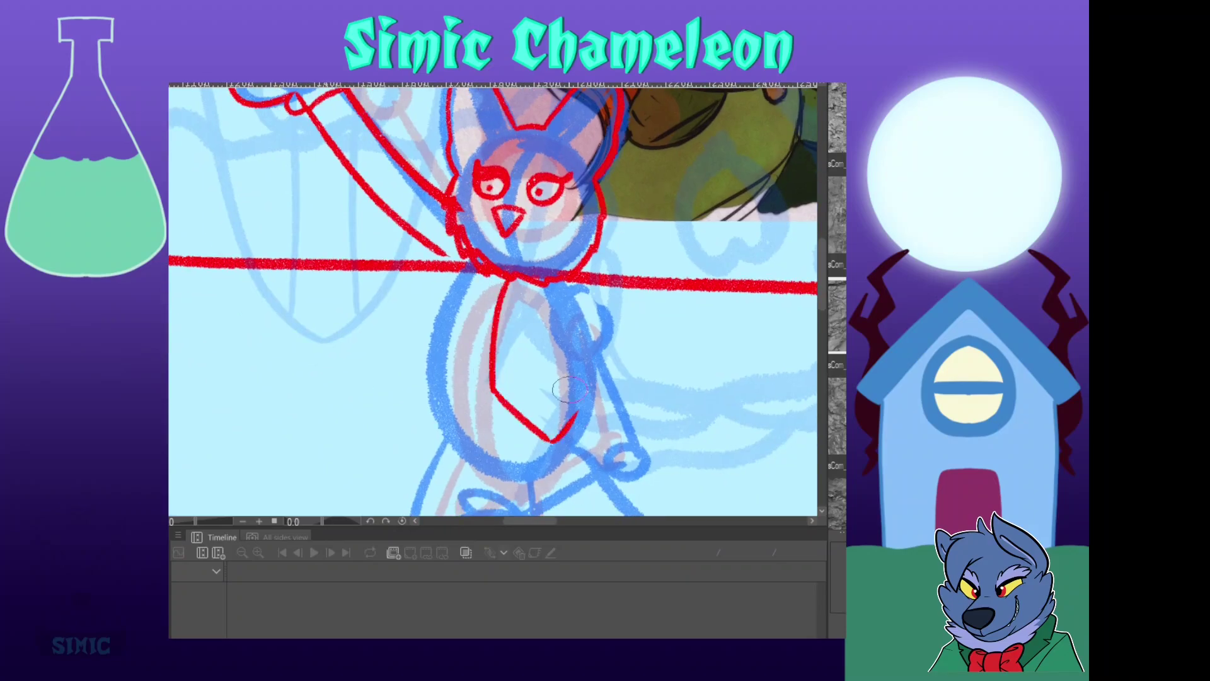
drag(492, 388, 449, 261)
mouse_move(630, 441)
mouse_down()
mouse_move(558, 210)
mouse_move(575, 377)
mouse_up()
mouse_move(527, 219)
mouse_down()
mouse_move(587, 336)
mouse_move(476, 455)
mouse_up()
drag(509, 249, 465, 435)
mouse_move(673, 262)
mouse_down()
mouse_move(536, 237)
mouse_move(619, 222)
mouse_up()
key(ctrl+z)
key(ctrl+z)
mouse_move(481, 179)
mouse_down()
mouse_move(527, 243)
mouse_move(427, 418)
mouse_up()
mouse_move(408, 395)
mouse_down()
mouse_move(432, 383)
mouse_move(466, 208)
mouse_up()
scroll(553, 203, down, 3)
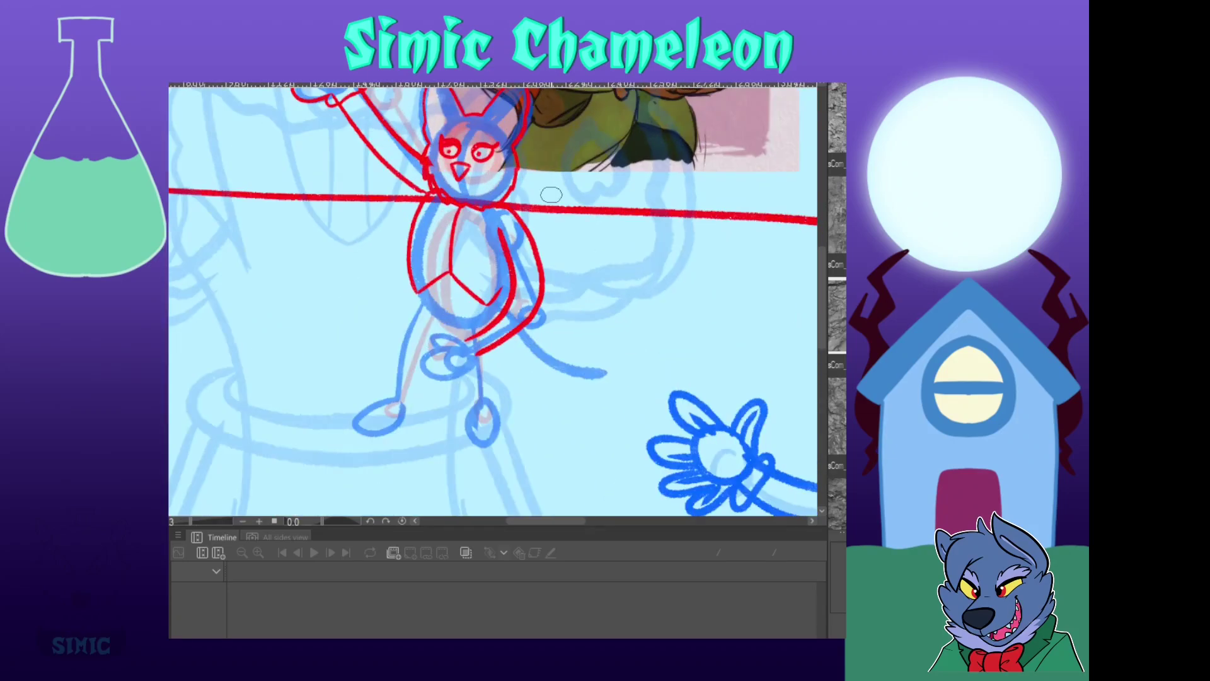
Draw the cat figure's lowered paw with a thumb and spread fingers at the end of the bent arm
scroll(382, 362, up, 4)
mouse_move(541, 315)
mouse_down()
mouse_move(472, 295)
mouse_move(492, 330)
mouse_move(509, 296)
mouse_move(509, 410)
mouse_move(558, 343)
mouse_up()
key(ctrl+z)
key(ctrl+z)
mouse_move(492, 157)
mouse_down()
mouse_move(517, 492)
mouse_move(492, 189)
mouse_up()
key(ctrl+z)
mouse_move(541, 419)
mouse_down()
mouse_move(471, 424)
mouse_move(467, 459)
mouse_move(482, 486)
mouse_move(541, 418)
mouse_up()
mouse_move(442, 101)
mouse_down()
mouse_move(567, 504)
mouse_move(496, 227)
mouse_up()
drag(441, 284, 485, 304)
mouse_move(397, 281)
mouse_down()
mouse_move(467, 303)
mouse_move(432, 377)
mouse_up()
drag(567, 504, 479, 101)
drag(607, 400, 550, 435)
key(ctrl+z)
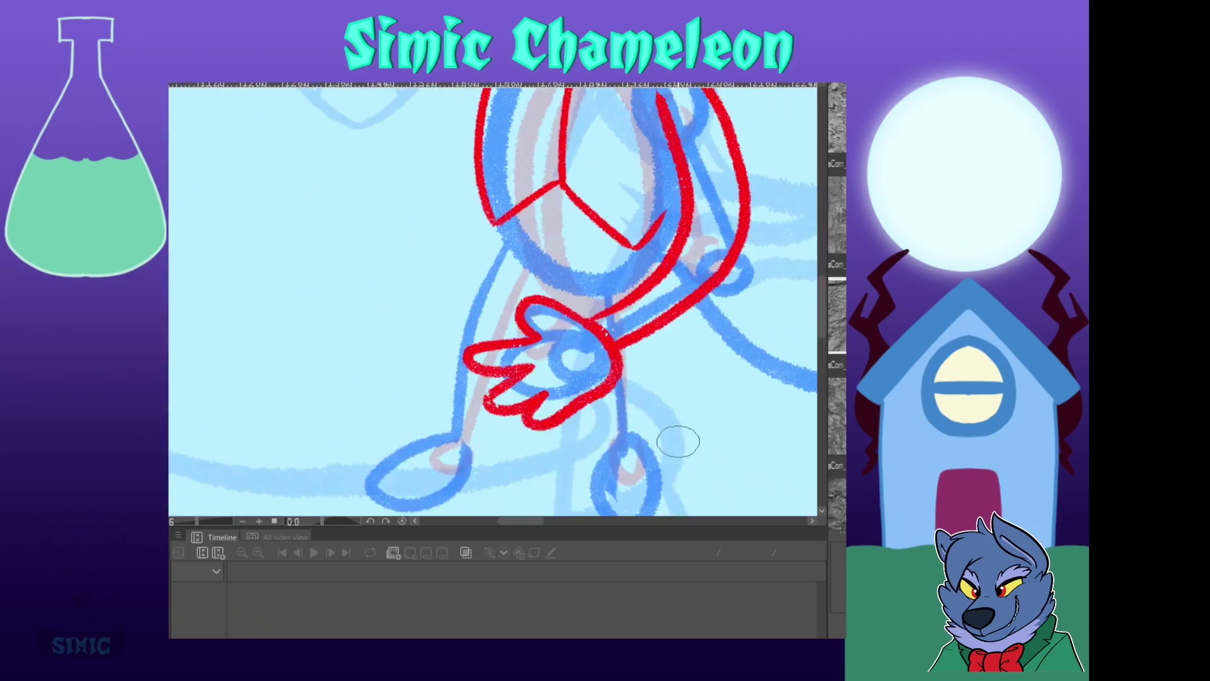
Outline the cat figure's rounded lower torso and the leg and foot behind its lowered paw in red
scroll(479, 328, down, 4)
scroll(620, 189, up, 3)
mouse_move(570, 382)
mouse_down()
mouse_move(630, 428)
mouse_move(537, 412)
mouse_up()
drag(459, 411, 490, 451)
drag(543, 310, 578, 305)
drag(545, 97, 656, 229)
drag(497, 265, 482, 296)
drag(504, 454, 473, 147)
drag(529, 189, 478, 324)
drag(422, 302, 505, 361)
drag(569, 293, 544, 323)
Outline the cat figure's thick curved tail and its outstretched leg with a long foot in red
drag(624, 374, 717, 391)
drag(539, 350, 564, 363)
mouse_move(725, 442)
mouse_down()
mouse_move(252, 158)
mouse_move(693, 479)
mouse_move(762, 343)
mouse_up()
drag(725, 492, 470, 69)
drag(476, 246, 432, 363)
mouse_move(432, 363)
mouse_down()
mouse_move(455, 413)
mouse_move(490, 274)
mouse_up()
drag(501, 274, 478, 357)
mouse_move(560, 309)
mouse_down()
mouse_move(544, 429)
mouse_move(586, 321)
mouse_up()
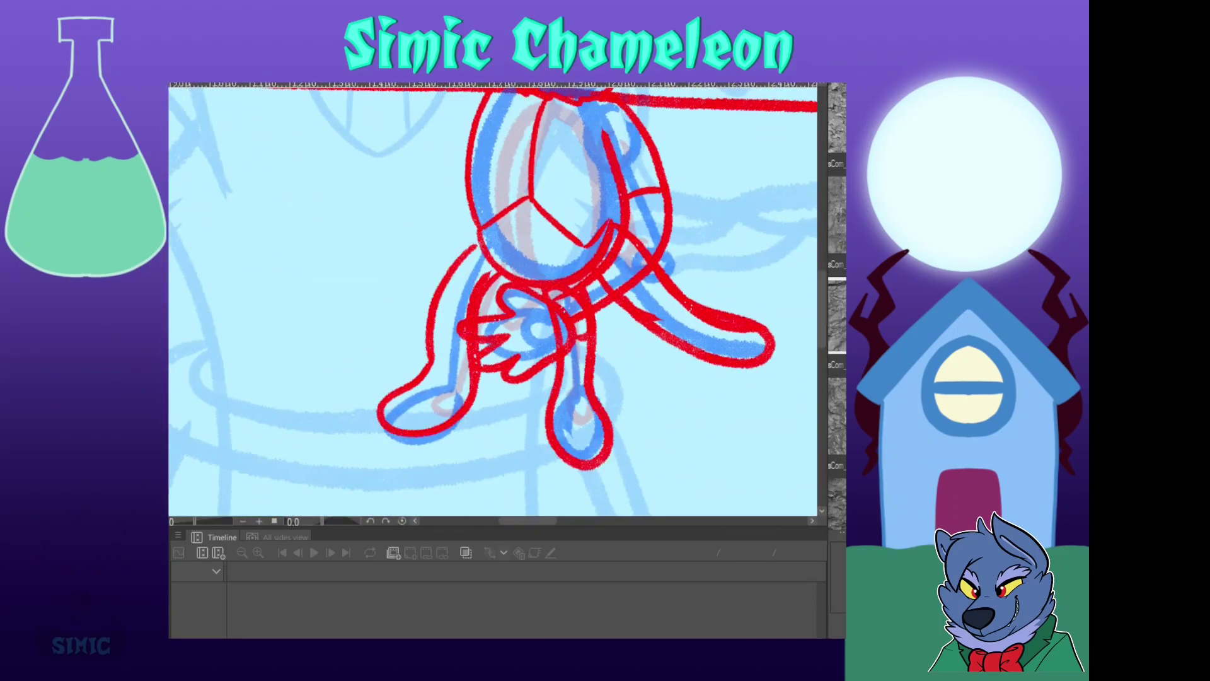
Undo the cat figure's leg outlines and redraw both legs and feet in red behind its lowered paw
key(ctrl+z)
key(ctrl+z)
key(ctrl+z)
key(ctrl+z)
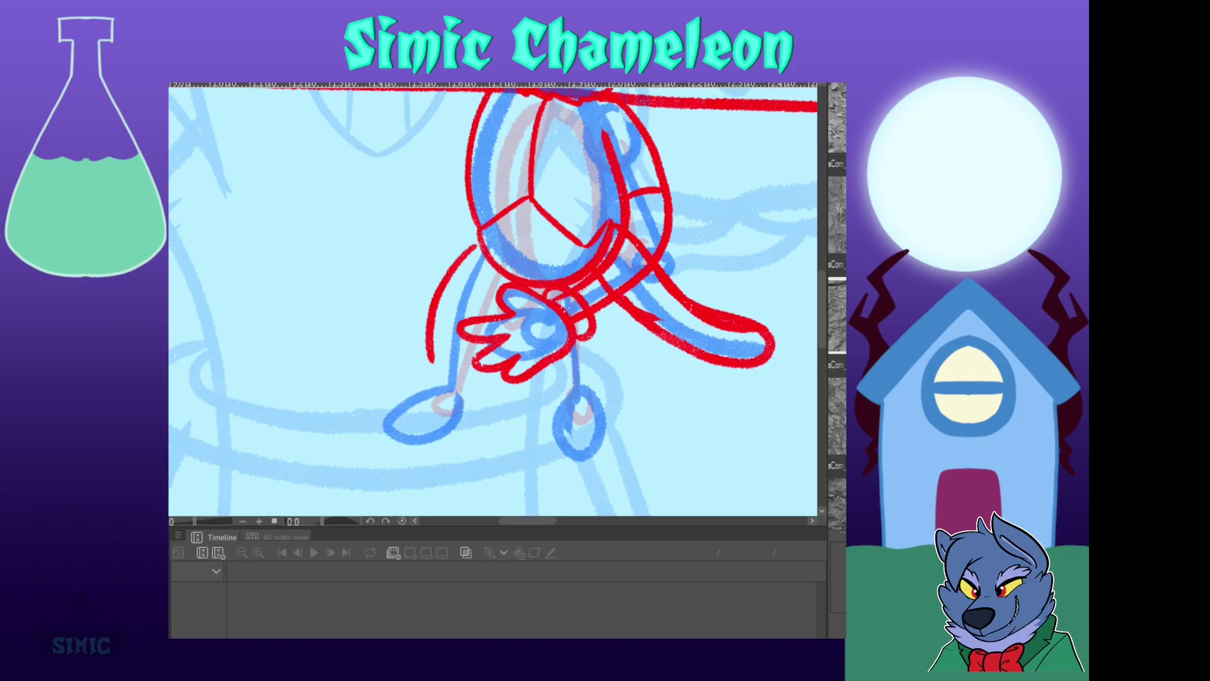
scroll(483, 361, down, 6)
drag(459, 360, 477, 362)
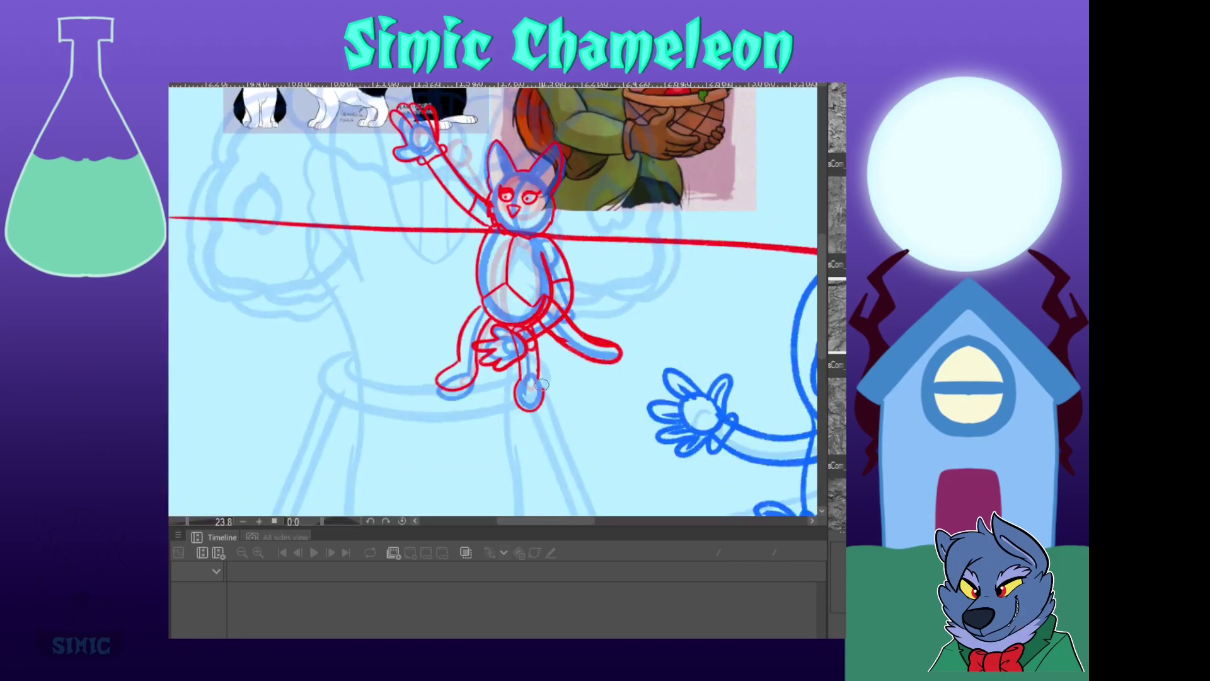
Add toe lines to both of the cat figure's feet, consulting the cat reference sheet
mouse_move(570, 137)
mouse_down()
mouse_move(625, 498)
mouse_move(551, 328)
mouse_up()
scroll(508, 391, up, 5)
mouse_move(481, 434)
mouse_down()
mouse_move(534, 452)
mouse_move(449, 441)
mouse_up()
scroll(443, 436, down, 2)
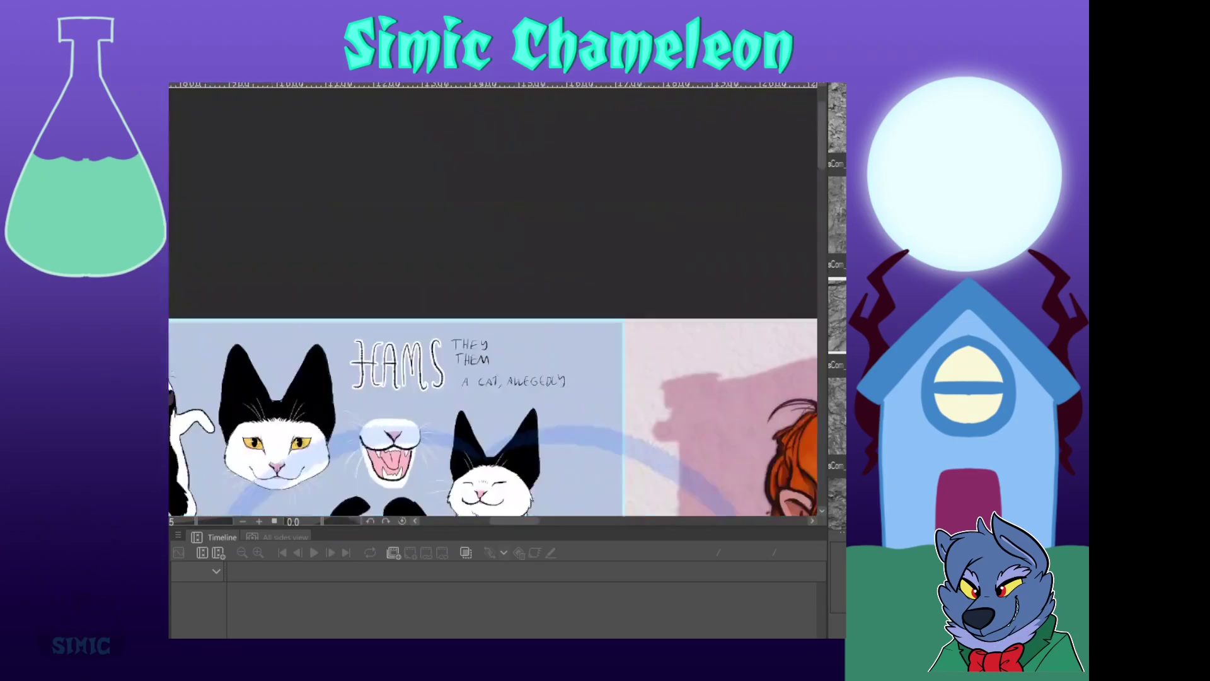
scroll(443, 436, down, 3)
scroll(329, 165, up, 2)
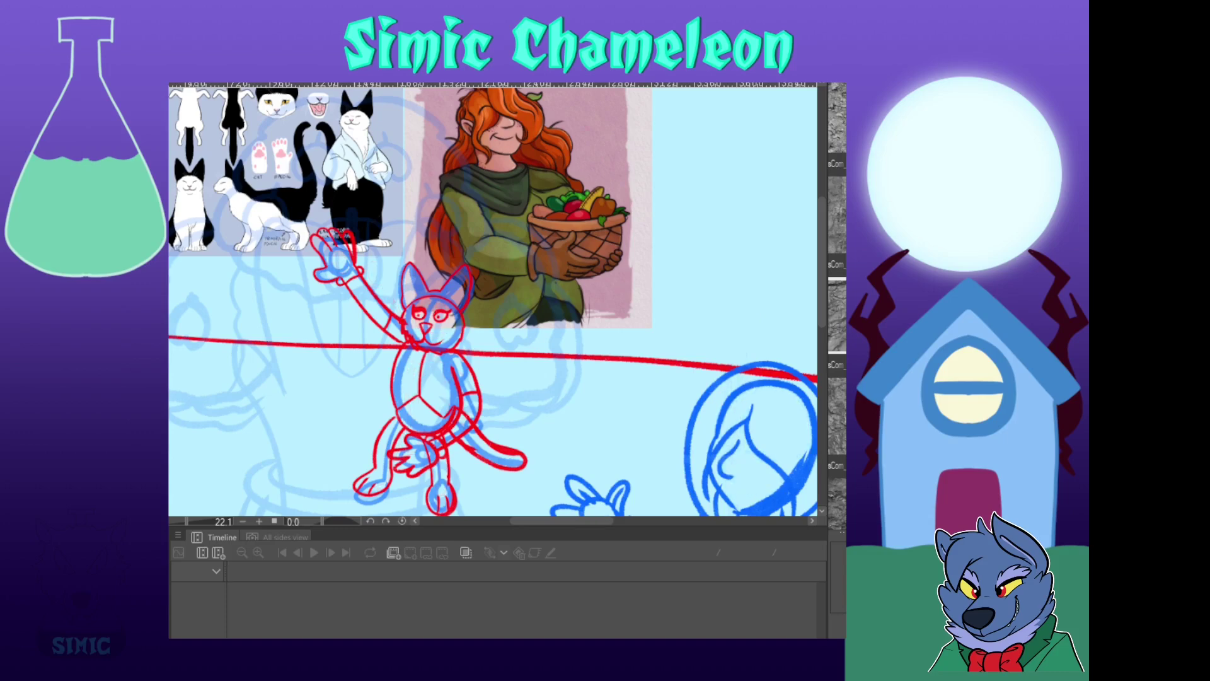
Outline the tree's canopy and its two side foliage clumps with scalloped red edges, mirrored about the vertical symmetry ruler
scroll(504, 344, down, 3)
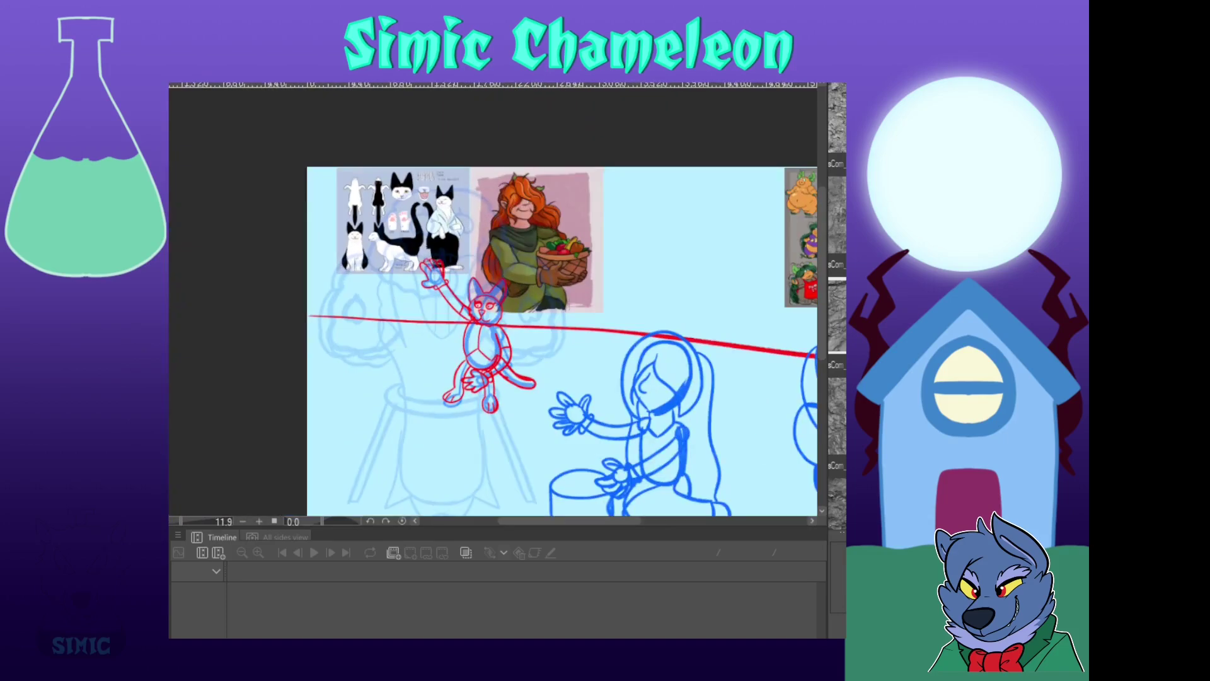
key(ctrl+z)
scroll(509, 258, down, 2)
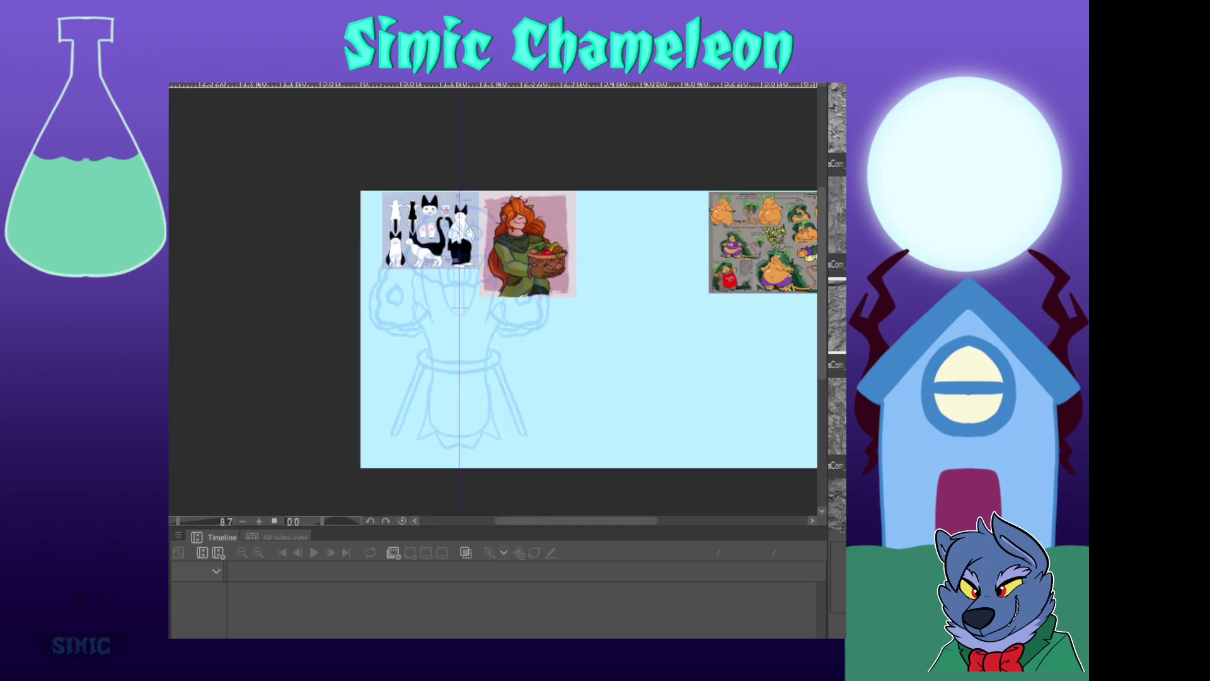
scroll(395, 272, up, 4)
mouse_move(558, 107)
mouse_down()
mouse_move(493, 107)
mouse_move(417, 252)
mouse_move(492, 304)
mouse_move(558, 316)
mouse_move(522, 221)
mouse_up()
mouse_move(381, 129)
mouse_down()
mouse_move(290, 253)
mouse_move(411, 341)
mouse_up()
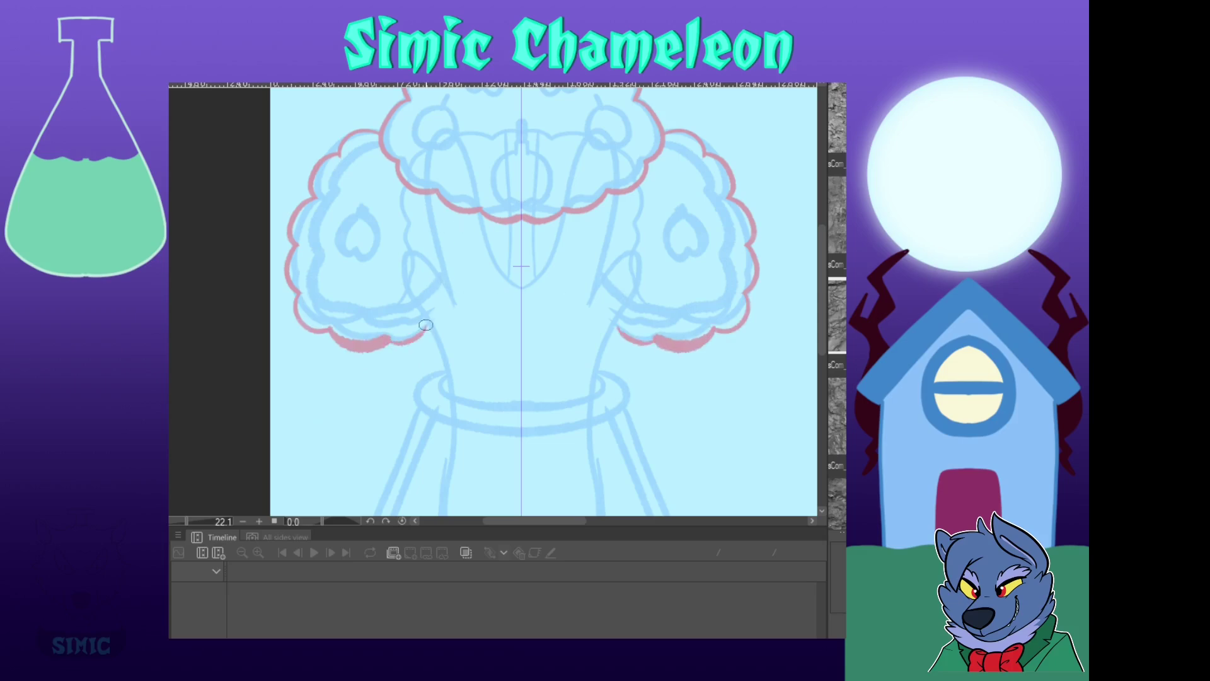
Outline the tree trunk's tapering sides and the rounded hollow of its fork in red
drag(428, 195, 452, 307)
drag(481, 215, 521, 285)
drag(435, 339, 449, 391)
mouse_move(448, 417)
mouse_down()
mouse_move(427, 178)
mouse_move(398, 334)
mouse_up()
drag(394, 287, 470, 401)
mouse_move(384, 310)
mouse_down()
mouse_move(416, 365)
mouse_move(473, 382)
mouse_up()
key(ctrl+z)
key(ctrl+z)
key(ctrl+z)
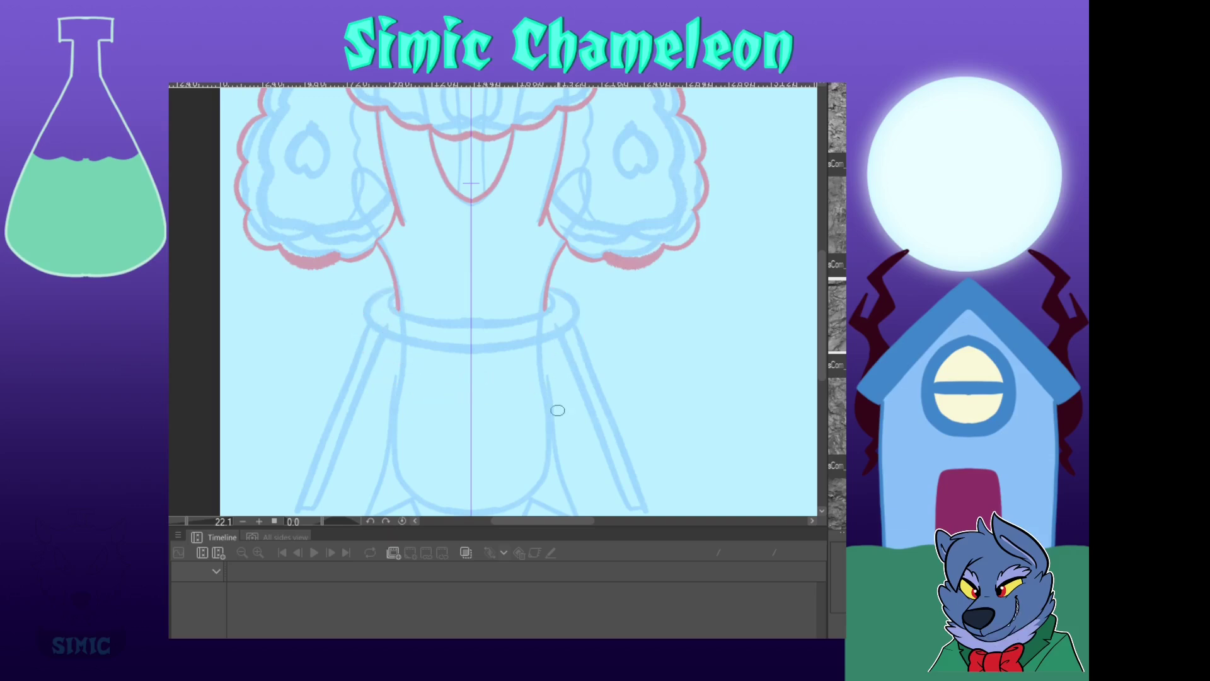
Outline the ring-shaped bench around the trunk and the flared trunk base with its jagged lower edge in red
drag(558, 411, 565, 327)
drag(402, 228, 417, 410)
key(ctrl+z)
mouse_move(406, 229)
mouse_down()
mouse_move(418, 409)
mouse_move(531, 433)
mouse_up()
mouse_move(405, 217)
mouse_down()
mouse_move(477, 273)
mouse_move(359, 230)
mouse_move(571, 289)
mouse_up()
drag(402, 223, 477, 244)
key(ctrl+z)
key(ctrl+z)
key(ctrl+z)
mouse_move(403, 222)
mouse_down()
mouse_move(391, 235)
mouse_move(478, 252)
mouse_up()
drag(400, 203, 478, 300)
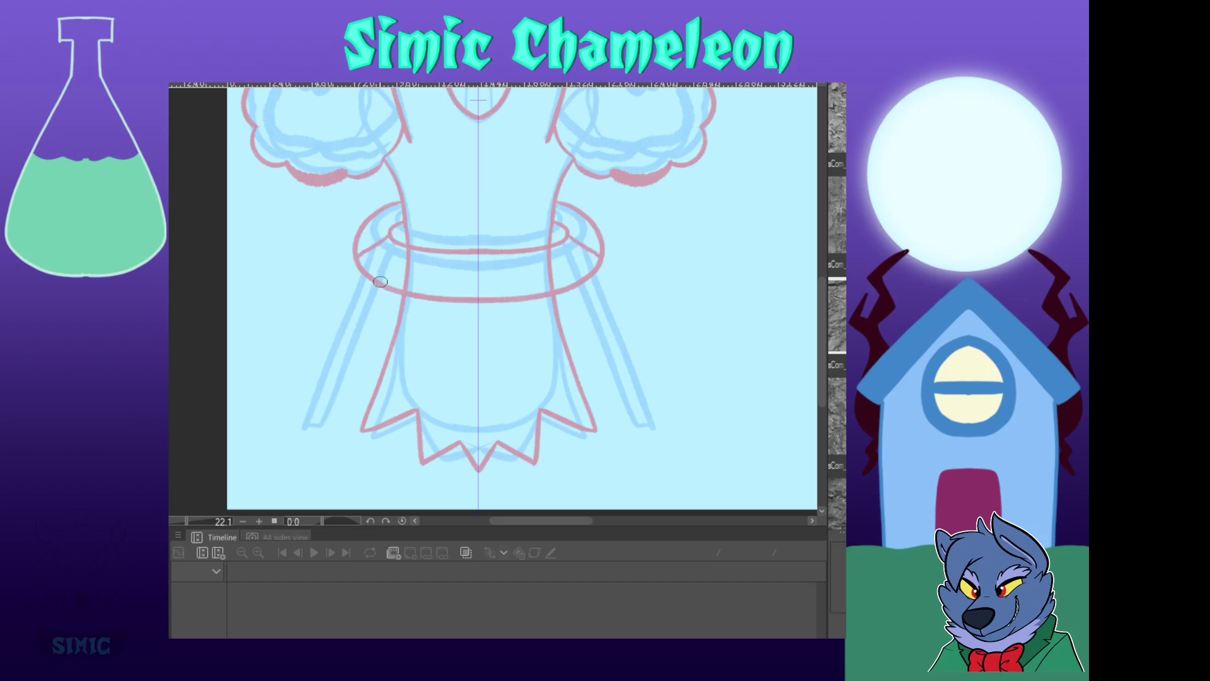
Add plank lines and a lower rim to the ring-shaped bench, and outline its two slanted legs in red
drag(464, 253, 463, 296)
drag(372, 225, 379, 225)
drag(353, 277, 476, 322)
key(ctrl+z)
mouse_move(369, 304)
mouse_down()
mouse_move(477, 331)
mouse_move(465, 304)
mouse_move(410, 414)
mouse_up()
key(ctrl+z)
mouse_move(439, 281)
mouse_down()
mouse_move(409, 424)
mouse_move(469, 304)
mouse_up()
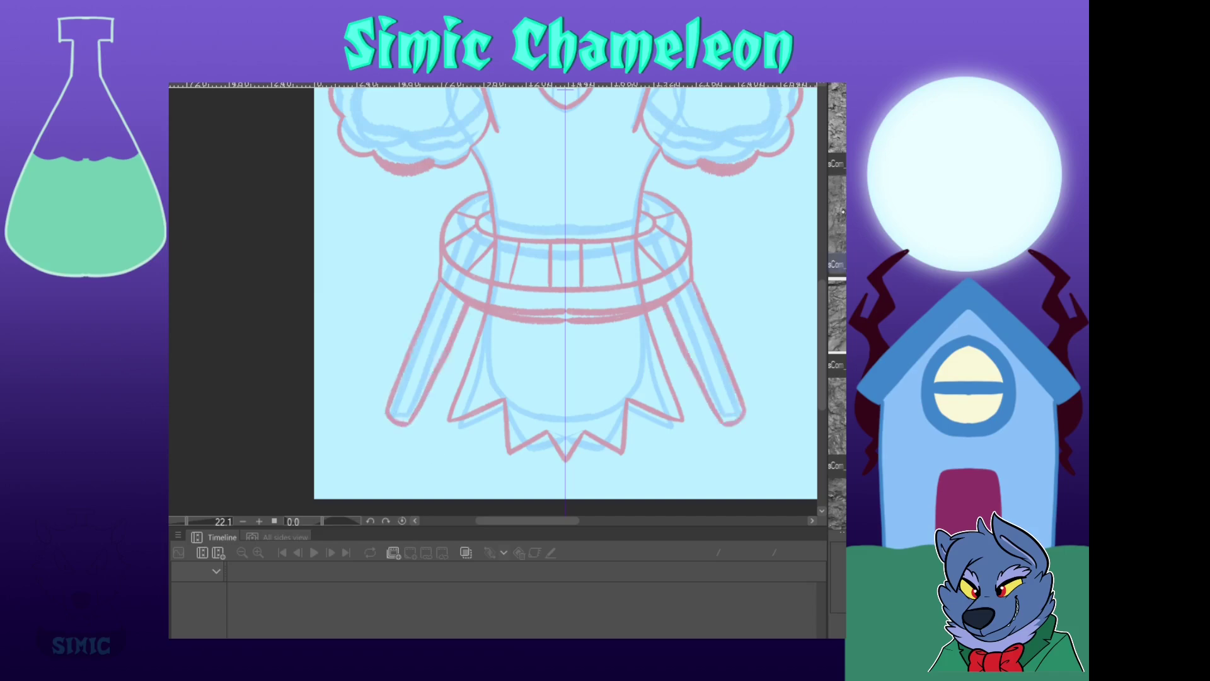
Draw stemmed fruits on all three foliage clumps in red, with the largest one low at the canopy's centre
drag(492, 202, 449, 480)
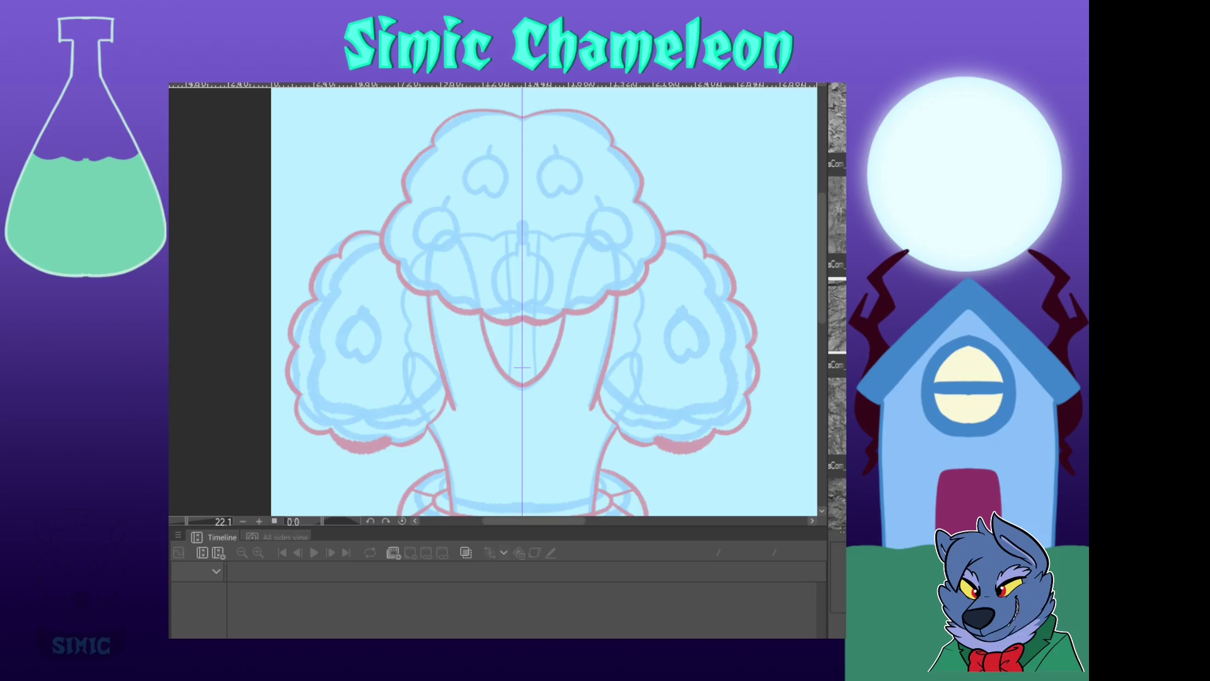
scroll(408, 346, up, 1)
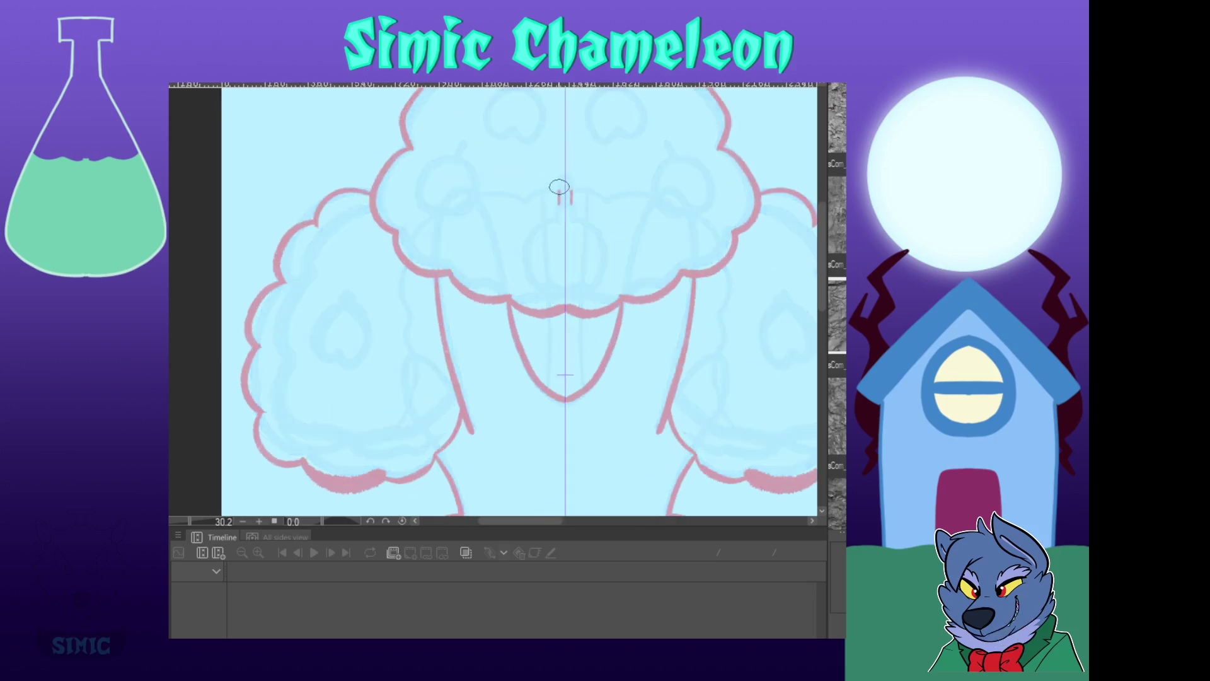
mouse_move(557, 215)
mouse_down()
mouse_move(547, 285)
mouse_move(566, 291)
mouse_move(527, 275)
mouse_move(565, 293)
mouse_up()
key(ctrl+z)
key(ctrl+z)
drag(740, 199, 778, 341)
mouse_move(484, 286)
mouse_down()
mouse_move(449, 330)
mouse_move(503, 324)
mouse_move(483, 288)
mouse_up()
mouse_move(547, 221)
mouse_down()
mouse_move(544, 269)
mouse_move(551, 220)
mouse_up()
mouse_move(543, 218)
mouse_down()
mouse_move(552, 203)
mouse_move(555, 218)
mouse_up()
mouse_move(429, 410)
mouse_down()
mouse_move(564, 198)
mouse_move(556, 225)
mouse_up()
mouse_move(497, 250)
mouse_down()
mouse_move(475, 269)
mouse_move(505, 309)
mouse_move(509, 250)
mouse_up()
drag(694, 404, 500, 124)
scroll(791, 397, down, 4)
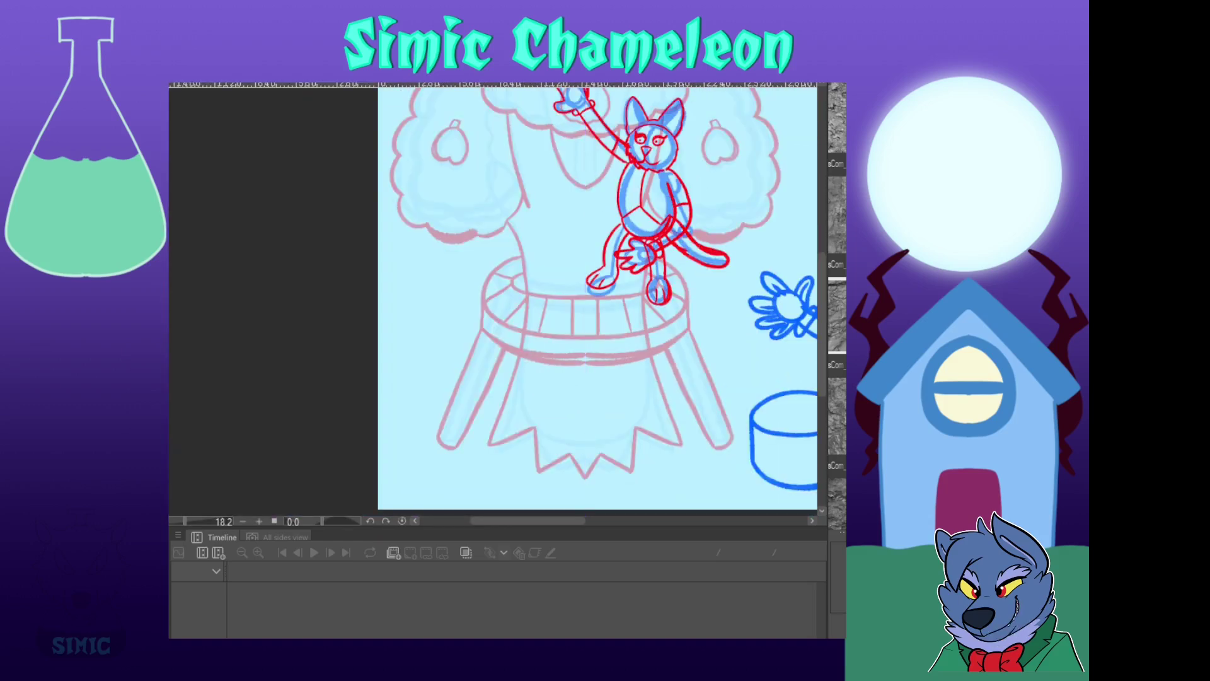
Check the cat figure's placement on the bench, and hide the cat sketch and the tree's rough blue underdrawing
drag(616, 229, 626, 247)
scroll(621, 251, down, 3)
scroll(567, 141, up, 6)
scroll(572, 138, down, 5)
scroll(655, 235, up, 4)
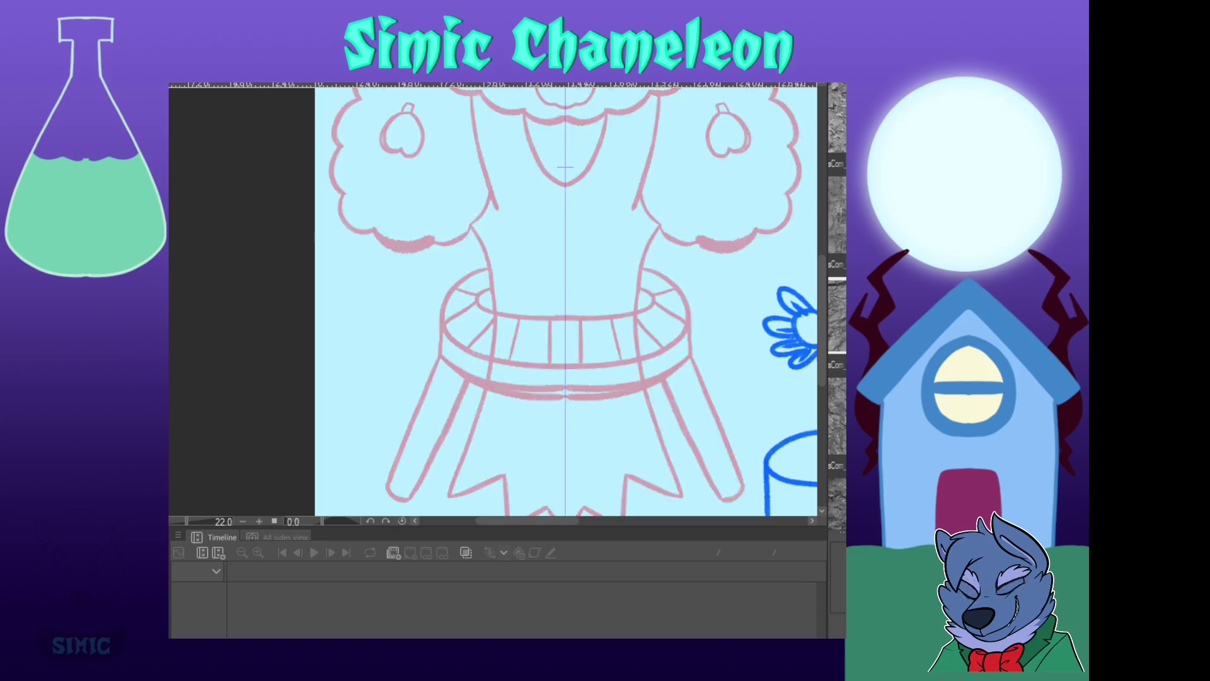
scroll(621, 252, down, 3)
scroll(622, 251, up, 2)
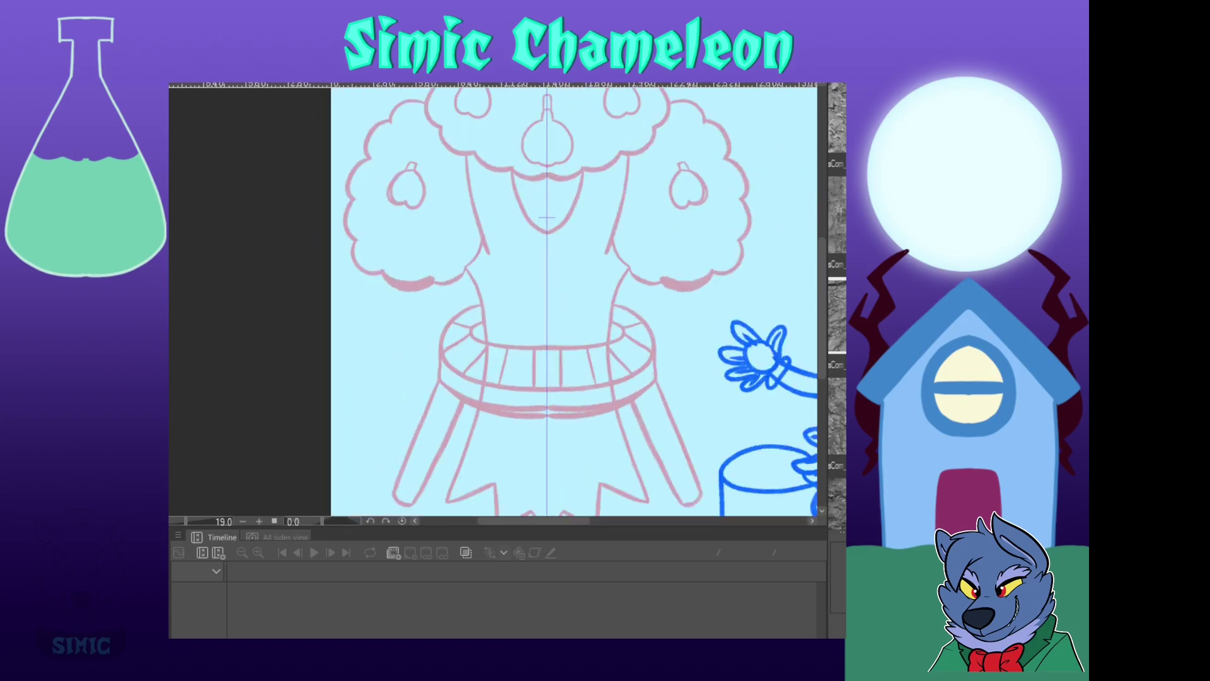
scroll(521, 277, down, 3)
Ink the canopy, side foliage clumps, trunk sides and fork hollow in black over the red sketch
scroll(528, 140, up, 4)
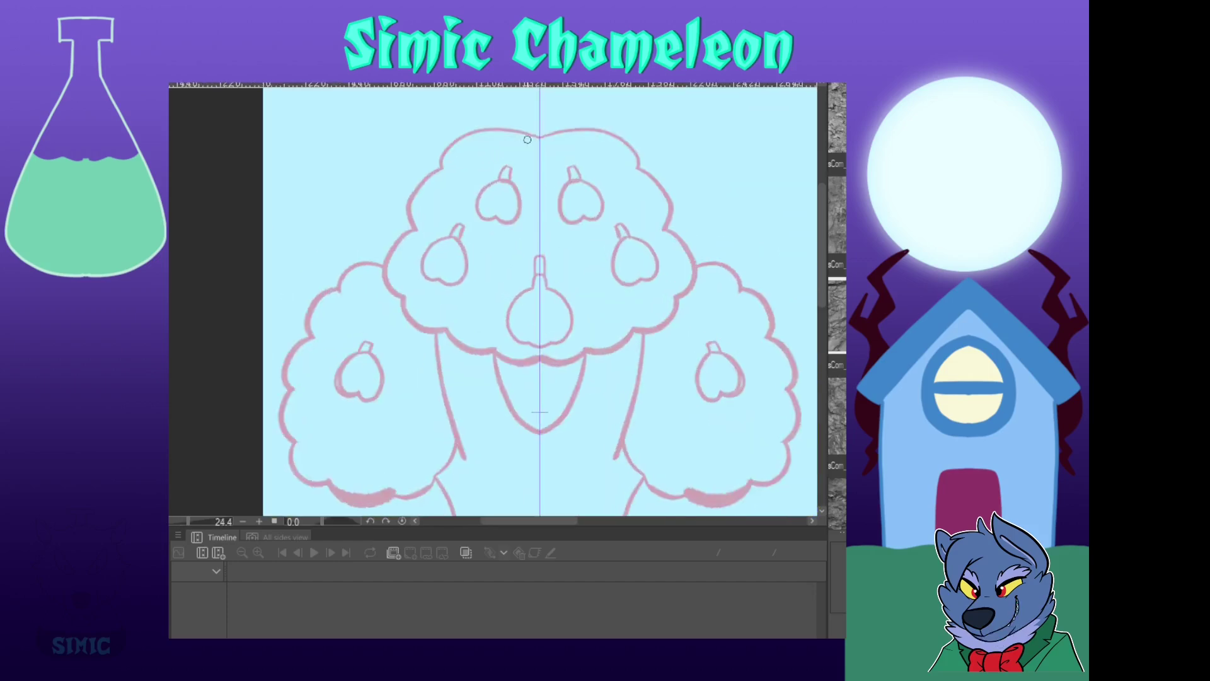
mouse_move(508, 125)
mouse_down()
mouse_move(435, 157)
mouse_move(388, 293)
mouse_move(513, 365)
mouse_move(540, 364)
mouse_up()
scroll(540, 364, down, 3)
drag(526, 203, 572, 278)
drag(468, 184, 497, 306)
mouse_move(413, 114)
mouse_down()
mouse_move(375, 116)
mouse_move(344, 182)
mouse_up()
mouse_move(344, 182)
mouse_down()
mouse_move(314, 214)
mouse_move(327, 291)
mouse_up()
mouse_move(325, 290)
mouse_down()
mouse_move(356, 331)
mouse_move(425, 343)
mouse_up()
mouse_move(423, 343)
mouse_down()
mouse_move(493, 296)
mouse_move(472, 325)
mouse_move(491, 415)
mouse_up()
Ink the bench's seat ring, rim and radiating planks in black around the trunk
scroll(491, 414, down, 3)
mouse_move(479, 234)
mouse_down()
mouse_move(428, 280)
mouse_move(565, 358)
mouse_up()
drag(483, 276, 681, 284)
drag(424, 327, 564, 381)
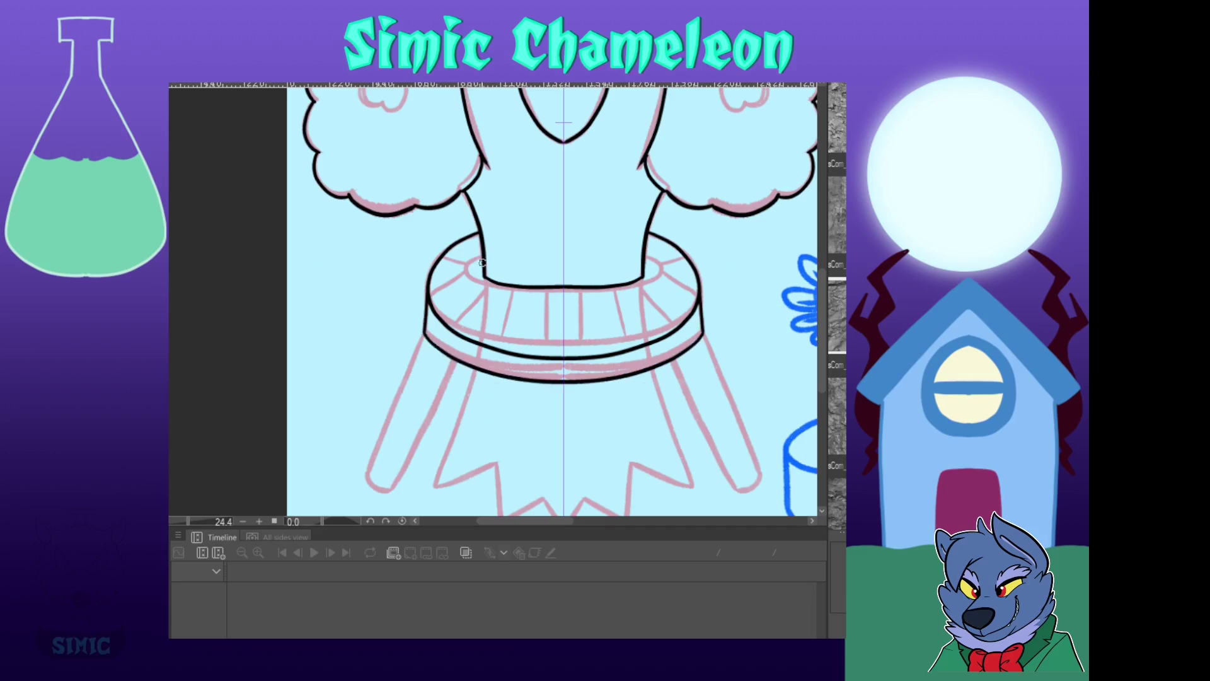
drag(510, 289, 484, 343)
drag(547, 289, 536, 355)
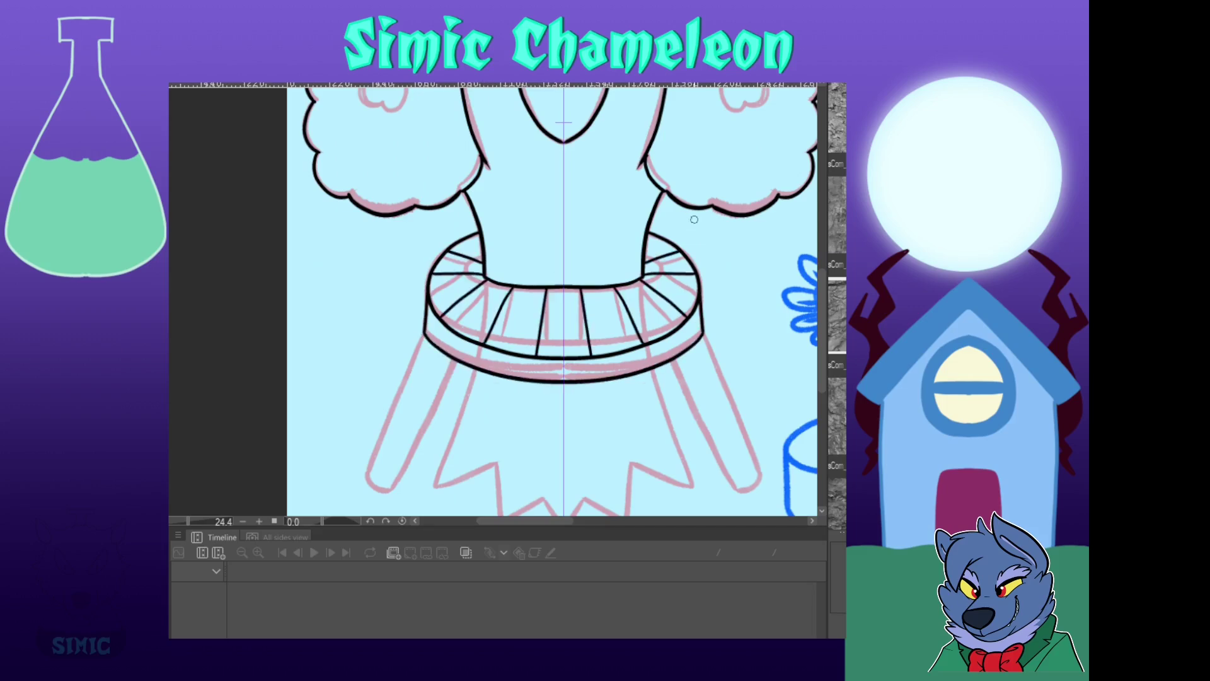
drag(697, 255, 713, 168)
mouse_move(493, 280)
mouse_down()
mouse_move(440, 408)
mouse_move(504, 377)
mouse_move(510, 439)
mouse_move(580, 442)
mouse_up()
mouse_move(441, 244)
mouse_down()
mouse_move(375, 383)
mouse_move(477, 269)
mouse_up()
Discard the black line art of the tree and bench, leaving the red sketch to trace
scroll(492, 265, down, 5)
scroll(470, 163, up, 2)
scroll(475, 162, up, 3)
scroll(391, 214, up, 2)
mouse_move(439, 161)
mouse_down()
mouse_move(457, 131)
mouse_move(464, 162)
mouse_move(441, 239)
mouse_up()
key(ctrl+z)
key(ctrl+z)
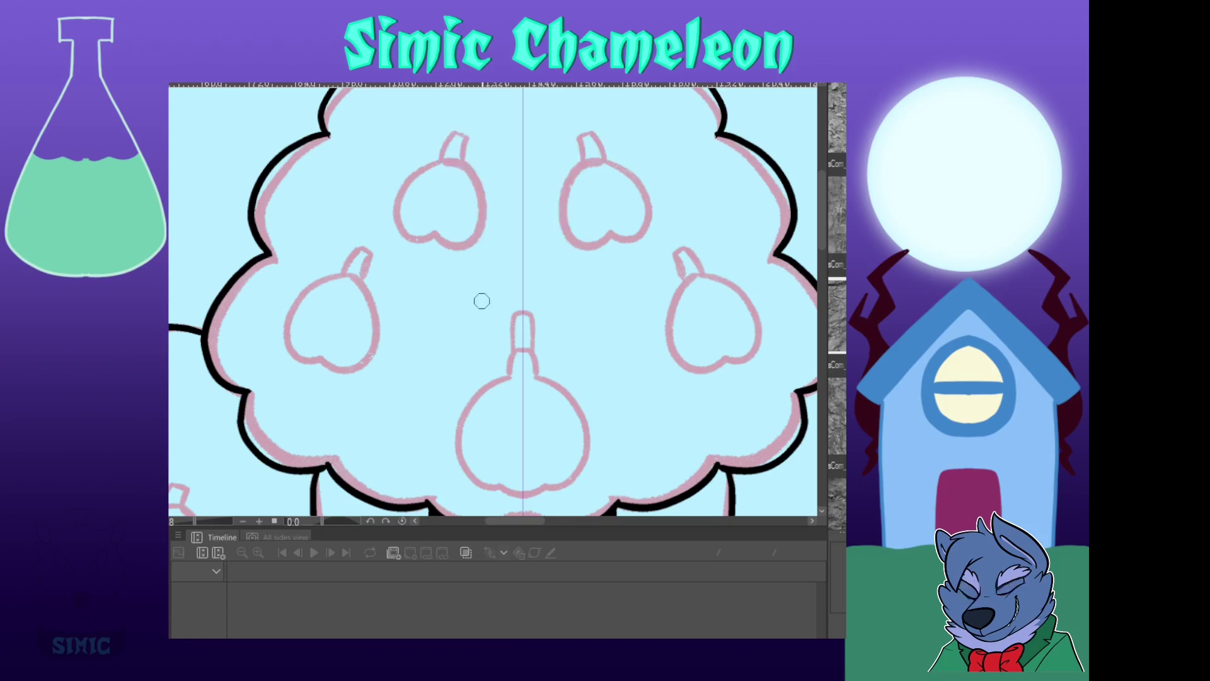
scroll(440, 133, down, 3)
mouse_move(437, 111)
mouse_down()
mouse_move(317, 178)
mouse_move(439, 115)
mouse_move(314, 183)
mouse_move(243, 340)
mouse_move(399, 423)
mouse_move(437, 425)
mouse_up()
key(ctrl+z)
Ink the foliage clumps, the trunk with its fork hollow, and the jagged trunk base in thin black lines
drag(438, 426, 548, 272)
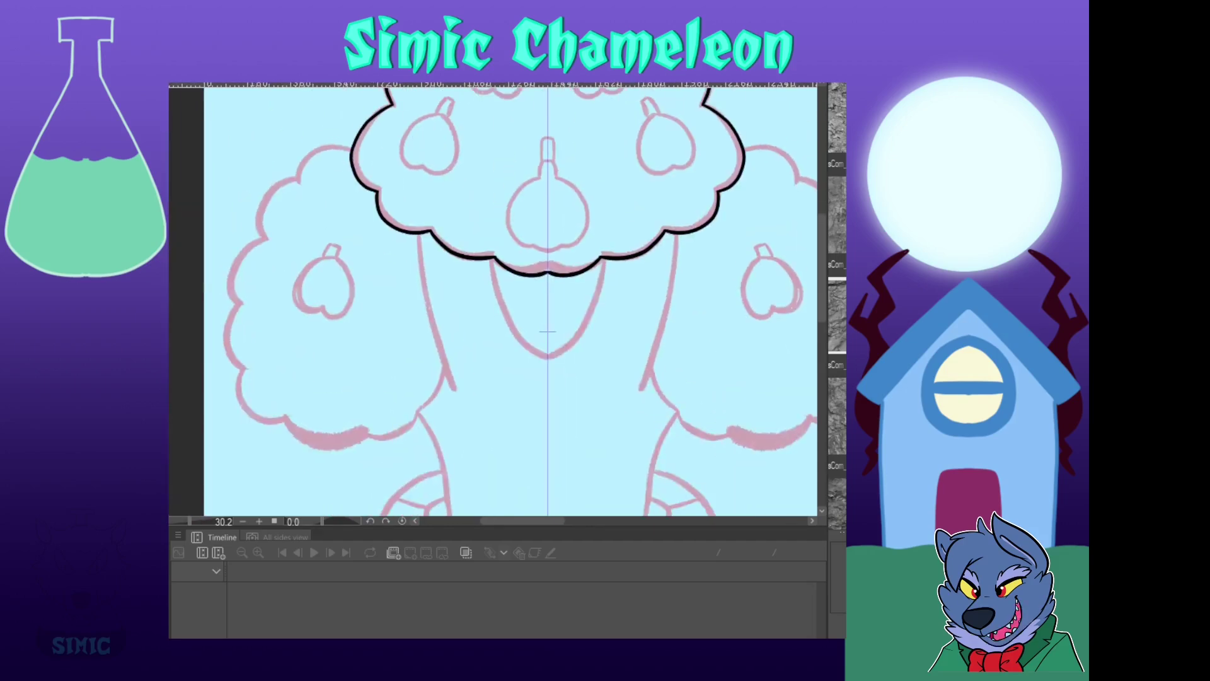
mouse_move(351, 154)
mouse_down()
mouse_move(340, 147)
mouse_move(238, 299)
mouse_up()
drag(284, 420, 425, 421)
drag(419, 235, 462, 394)
mouse_move(493, 259)
mouse_down()
mouse_move(548, 358)
mouse_move(636, 222)
mouse_up()
mouse_move(514, 286)
mouse_down()
mouse_move(541, 243)
mouse_move(536, 397)
mouse_move(401, 195)
mouse_up()
mouse_move(394, 297)
mouse_down()
mouse_move(426, 480)
mouse_move(502, 508)
mouse_up()
Ink the bench's inner edge, outer ring, lower rim and two slanted legs in black
mouse_move(396, 133)
mouse_down()
mouse_move(336, 183)
mouse_move(503, 290)
mouse_move(332, 195)
mouse_move(503, 269)
mouse_up()
key(ctrl+z)
drag(404, 188, 503, 200)
drag(336, 210, 330, 253)
mouse_move(330, 254)
mouse_down()
mouse_move(414, 311)
mouse_move(503, 324)
mouse_up()
drag(441, 315, 539, 261)
mouse_move(428, 201)
mouse_down()
mouse_move(402, 382)
mouse_move(469, 235)
mouse_up()
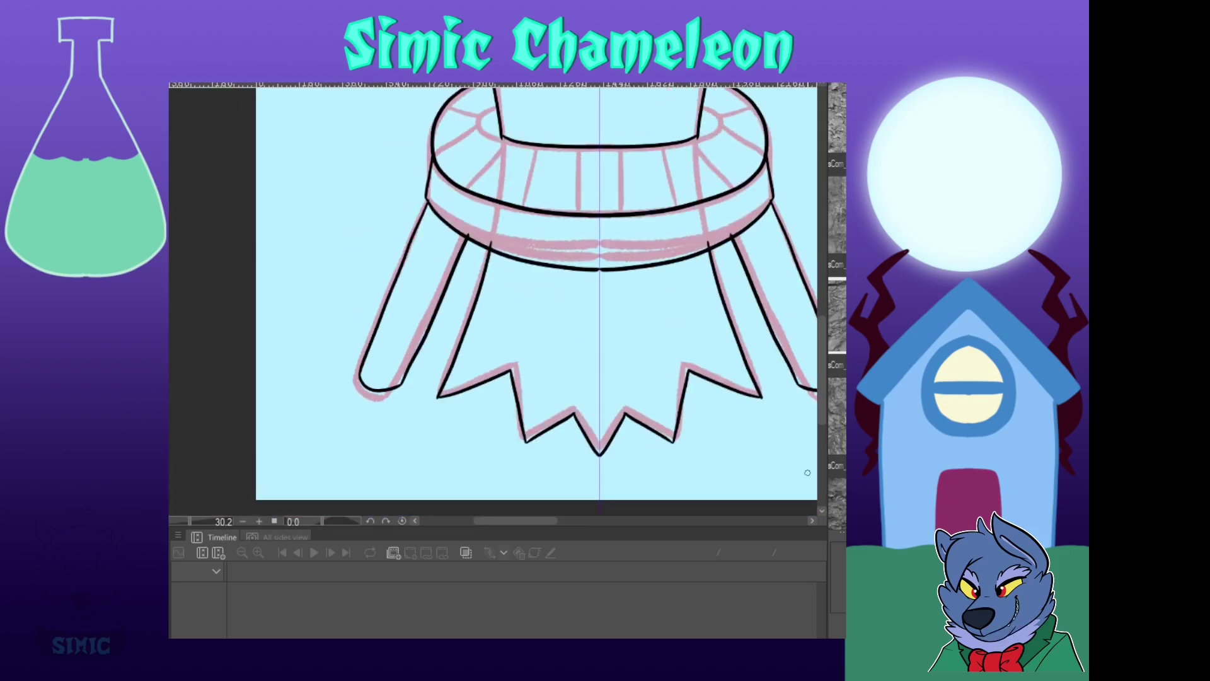
key(ctrl+z)
drag(401, 383, 473, 242)
Ink the fruits and their stems on the foliage in black, and hide the red tree sketch
scroll(516, 236, down, 3)
scroll(549, 159, up, 4)
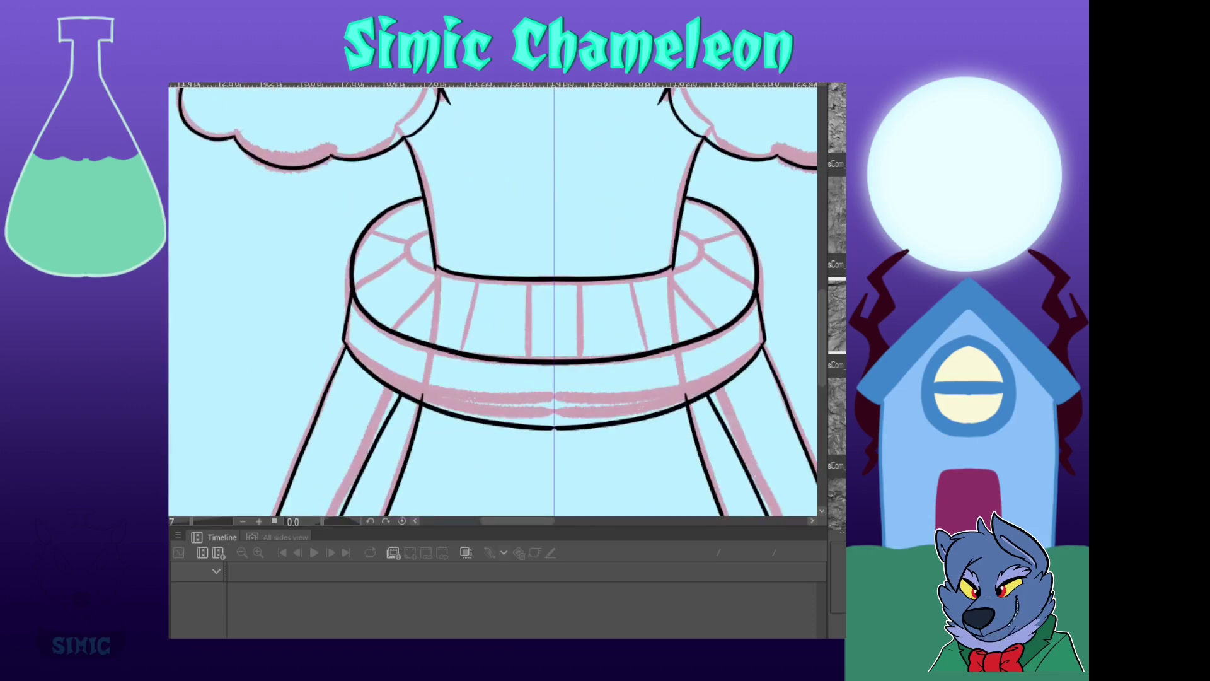
scroll(490, 315, down, 3)
scroll(427, 298, up, 4)
mouse_move(433, 297)
mouse_down()
mouse_move(429, 375)
mouse_move(450, 296)
mouse_up()
mouse_move(675, 192)
mouse_down()
mouse_move(527, 459)
mouse_move(410, 371)
mouse_up()
mouse_move(534, 278)
mouse_down()
mouse_move(521, 282)
mouse_move(518, 343)
mouse_move(531, 466)
mouse_up()
mouse_move(366, 214)
mouse_down()
mouse_move(328, 331)
mouse_move(378, 242)
mouse_up()
scroll(768, 171, up, 3)
drag(454, 266, 449, 348)
scroll(508, 362, down, 7)
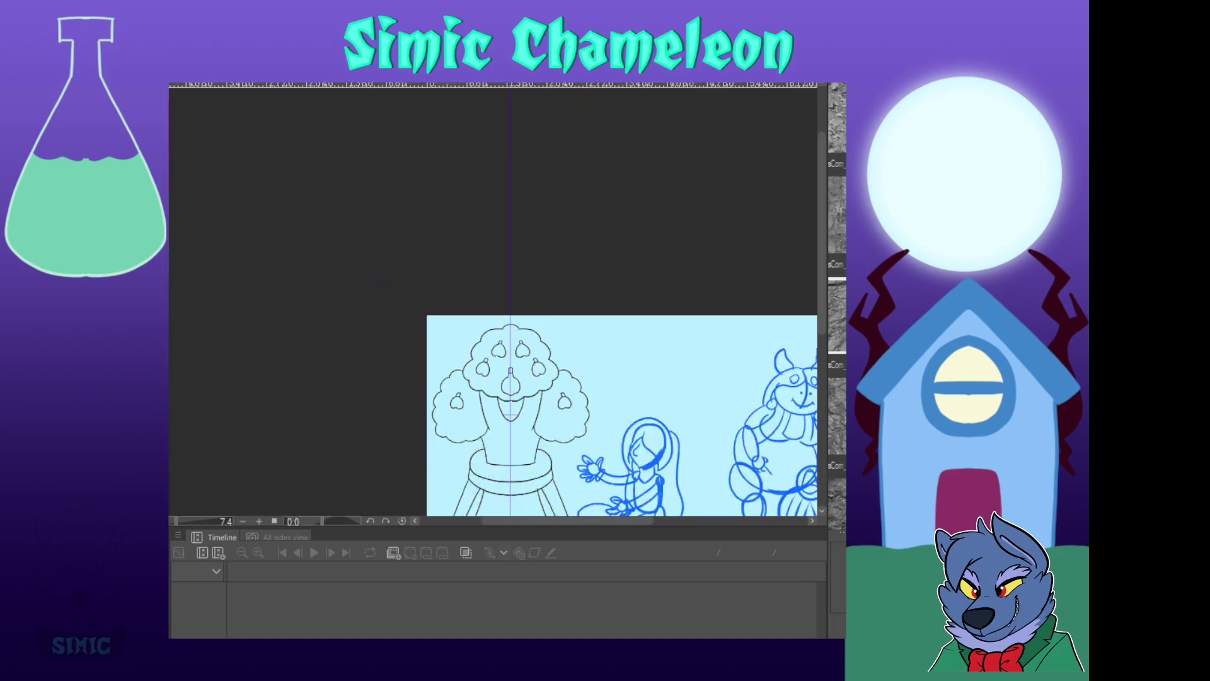
Fill all the fruits on the tree with red
drag(563, 491, 536, 445)
key(ctrl+plus)
key(ctrl+plus)
key(ctrl+plus)
key(ctrl+plus)
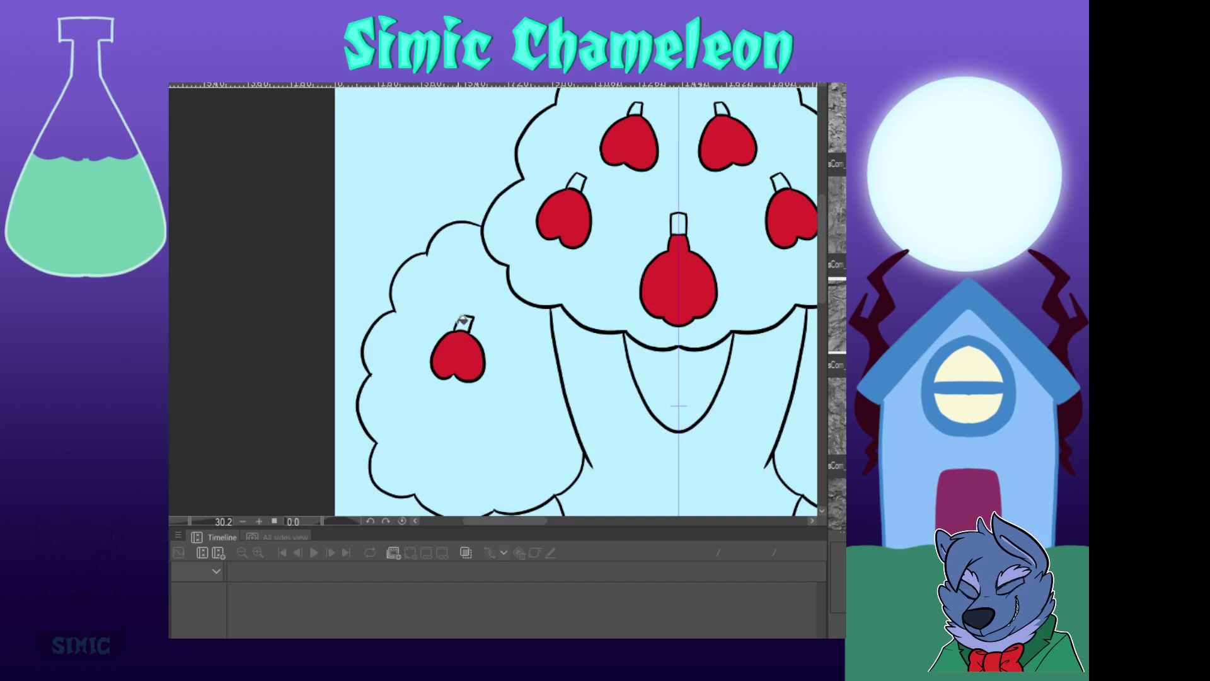
Fill the fruit stems and the trunk with brown and the three foliage clumps with teal green
key(ctrl+minus)
key(ctrl+minus)
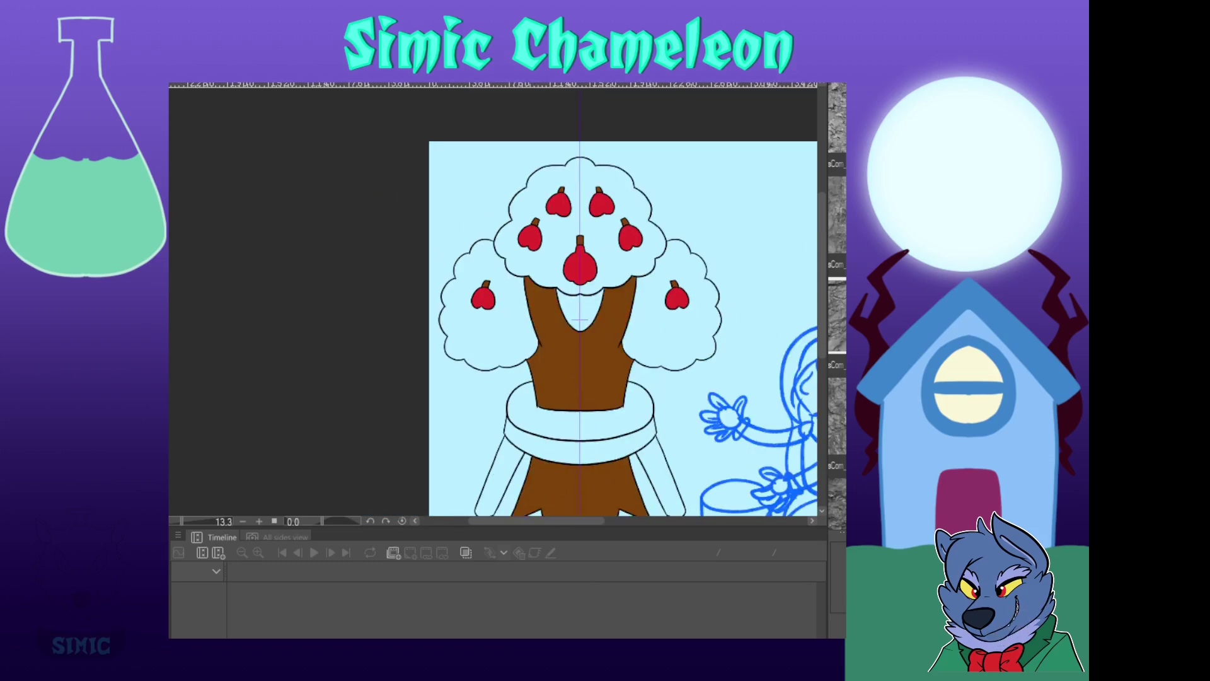
click(518, 347)
click(546, 255)
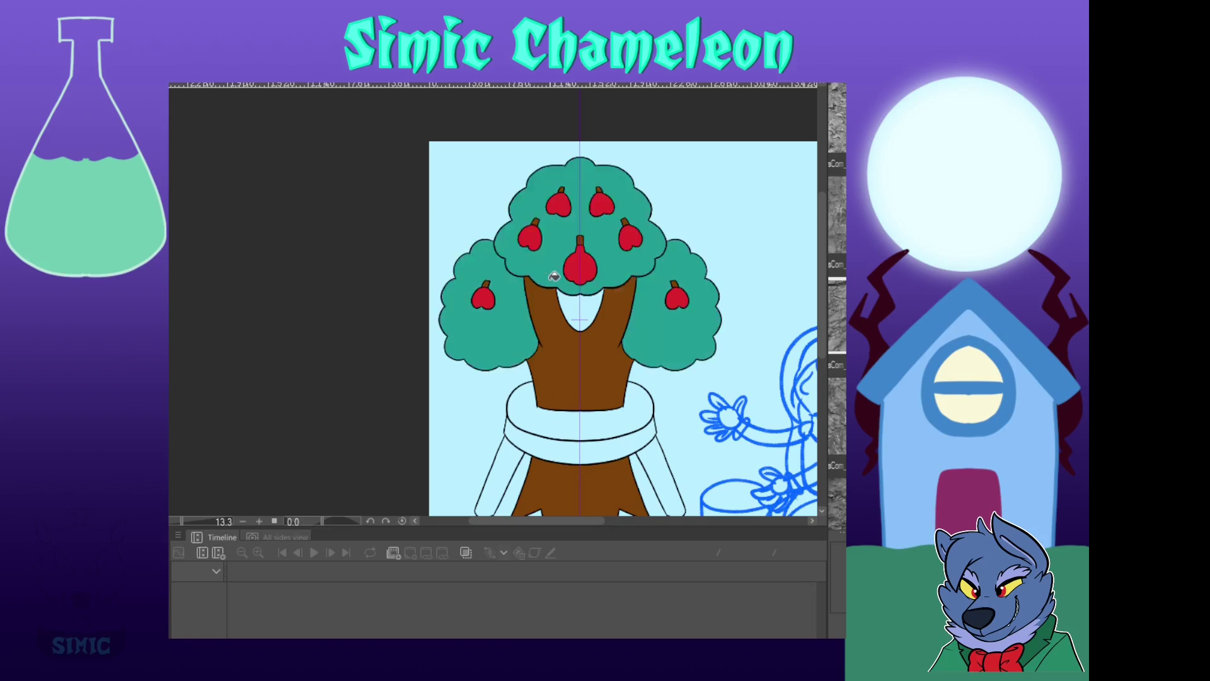
Fill the bench's seat, rim and legs with light tan, with thin brown plank lines across the seat
scroll(549, 289, down, 1)
scroll(378, 347, down, 2)
scroll(512, 457, up, 4)
click(448, 435)
click(687, 435)
click(535, 391)
click(532, 360)
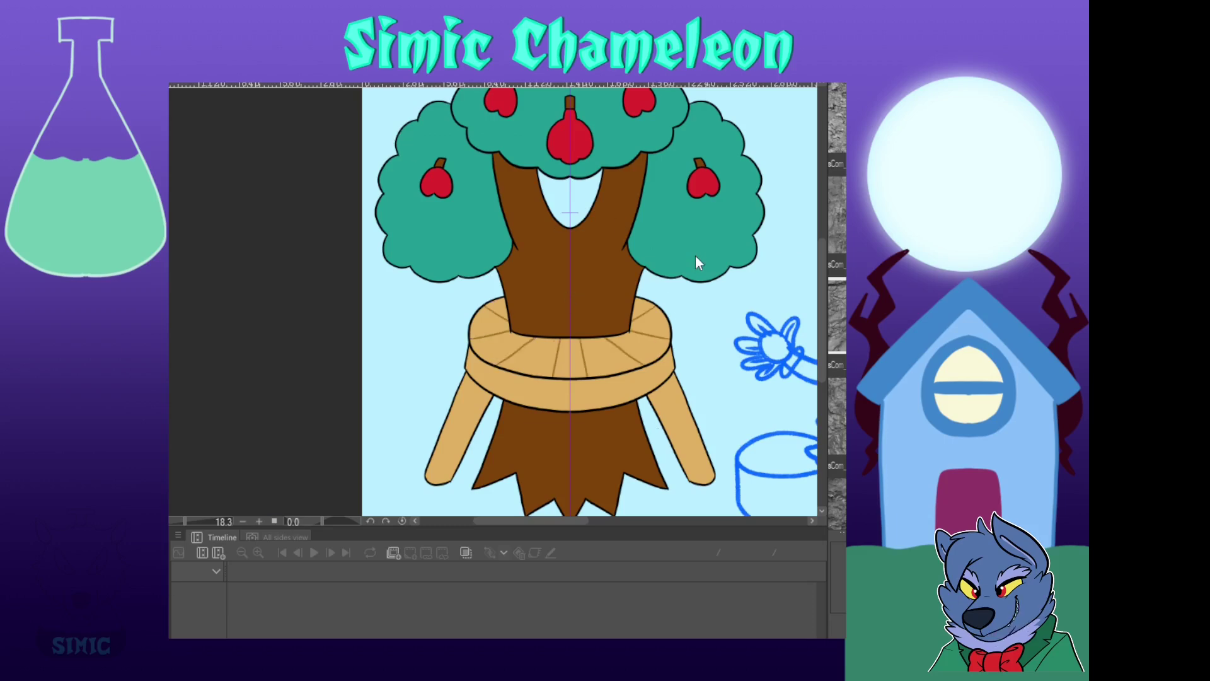
Recolour the black line art of the tree and bench dark brown
scroll(561, 425, up, 1)
scroll(533, 351, down, 3)
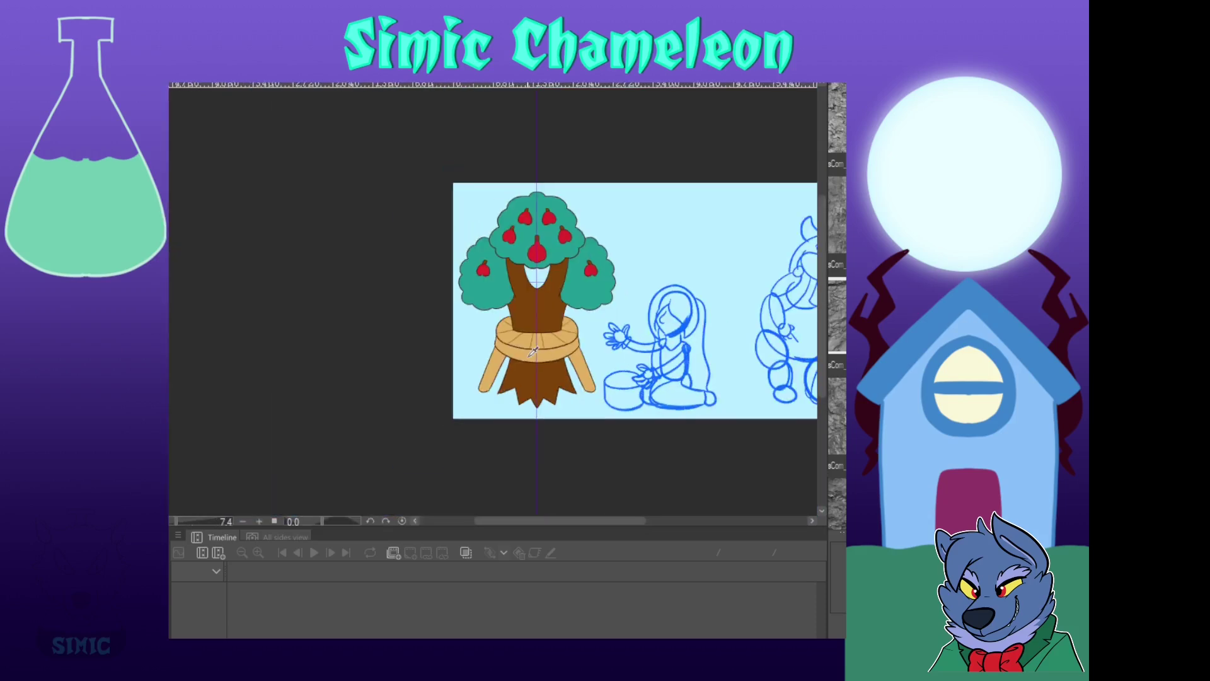
scroll(532, 351, up, 3)
scroll(425, 252, up, 1)
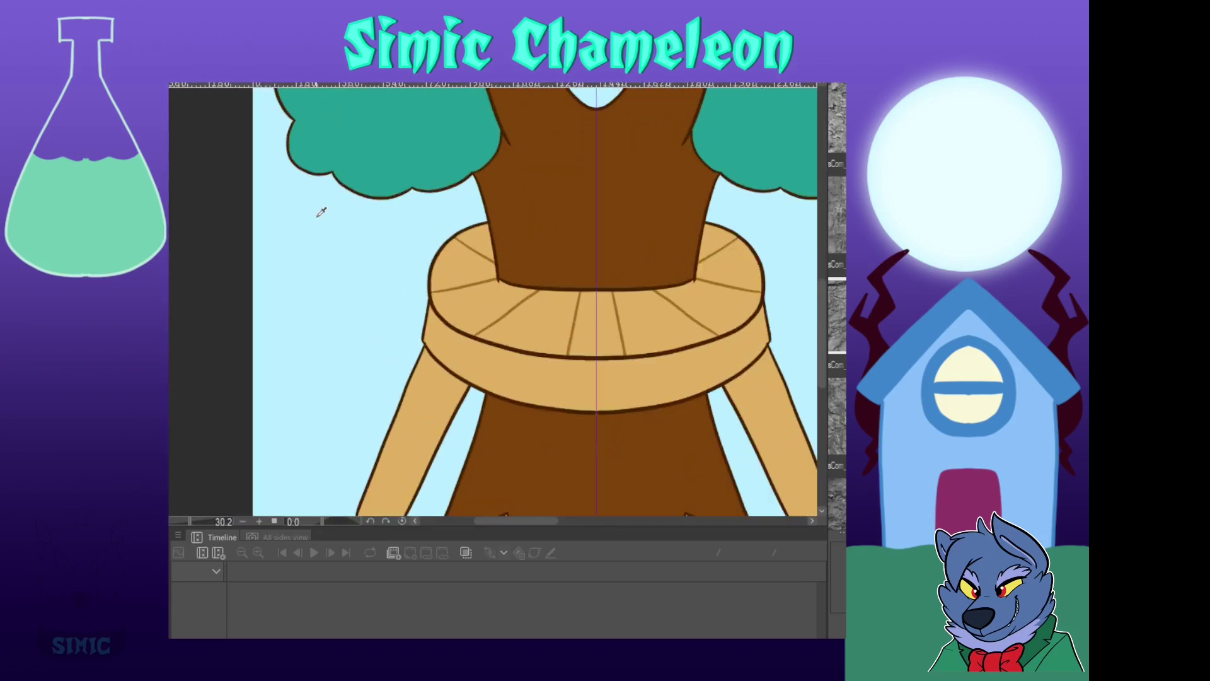
Recolour the bench's outlines a lighter brown than the trunk's outlines
mouse_move(490, 224)
mouse_down()
mouse_move(610, 356)
mouse_move(614, 224)
mouse_up()
mouse_move(457, 199)
mouse_down()
mouse_move(421, 394)
mouse_move(504, 265)
mouse_move(627, 272)
mouse_up()
drag(567, 101, 468, 514)
scroll(272, 240, down, 2)
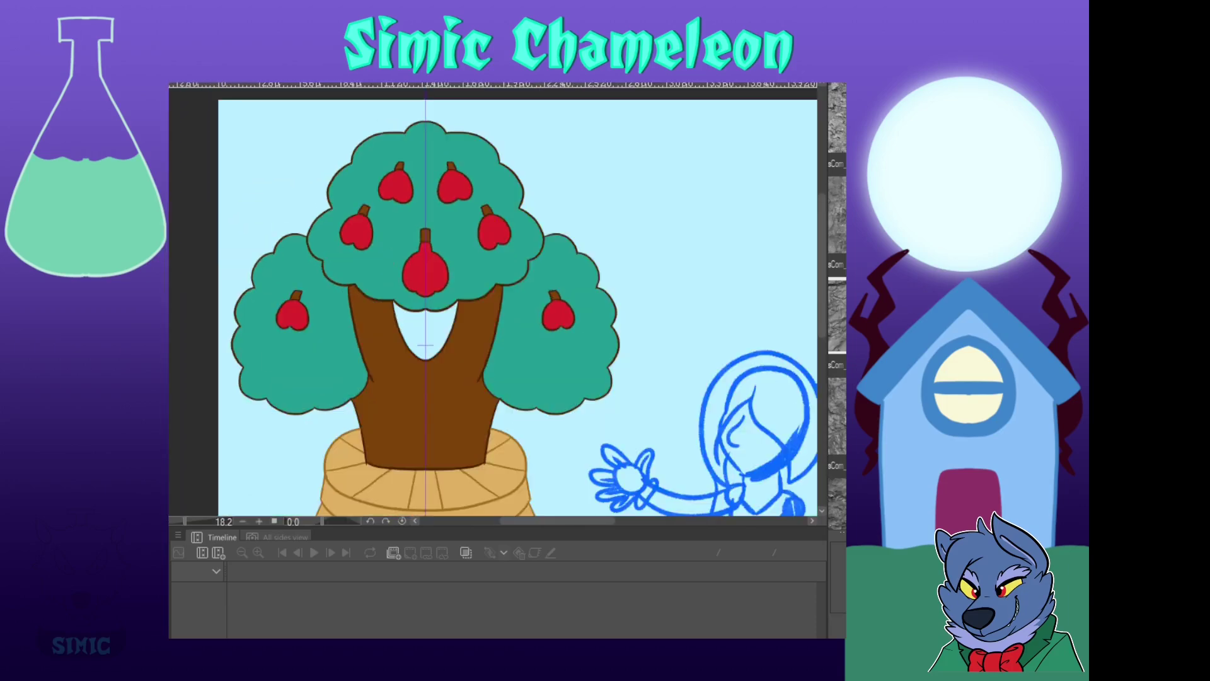
Recolour the foliage outlines dark teal and the fruit outlines dark red
scroll(267, 291, up, 1)
mouse_move(322, 218)
mouse_down()
mouse_move(240, 293)
mouse_move(334, 448)
mouse_move(399, 411)
mouse_up()
drag(748, 211, 781, 291)
mouse_move(509, 396)
mouse_down()
mouse_move(470, 386)
mouse_move(361, 316)
mouse_move(512, 161)
mouse_up()
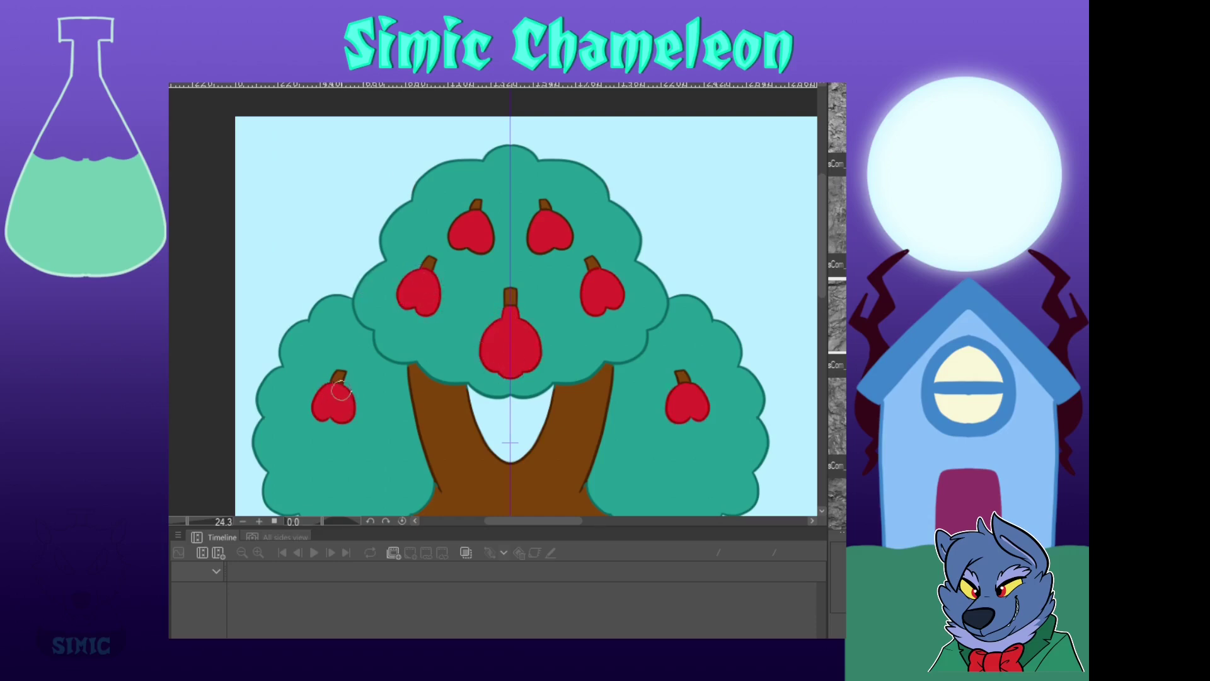
Isolate and fade the cat figure's red sketch, and move the red-haired character's reference image away from the cat reference sheet
scroll(510, 206, down, 3)
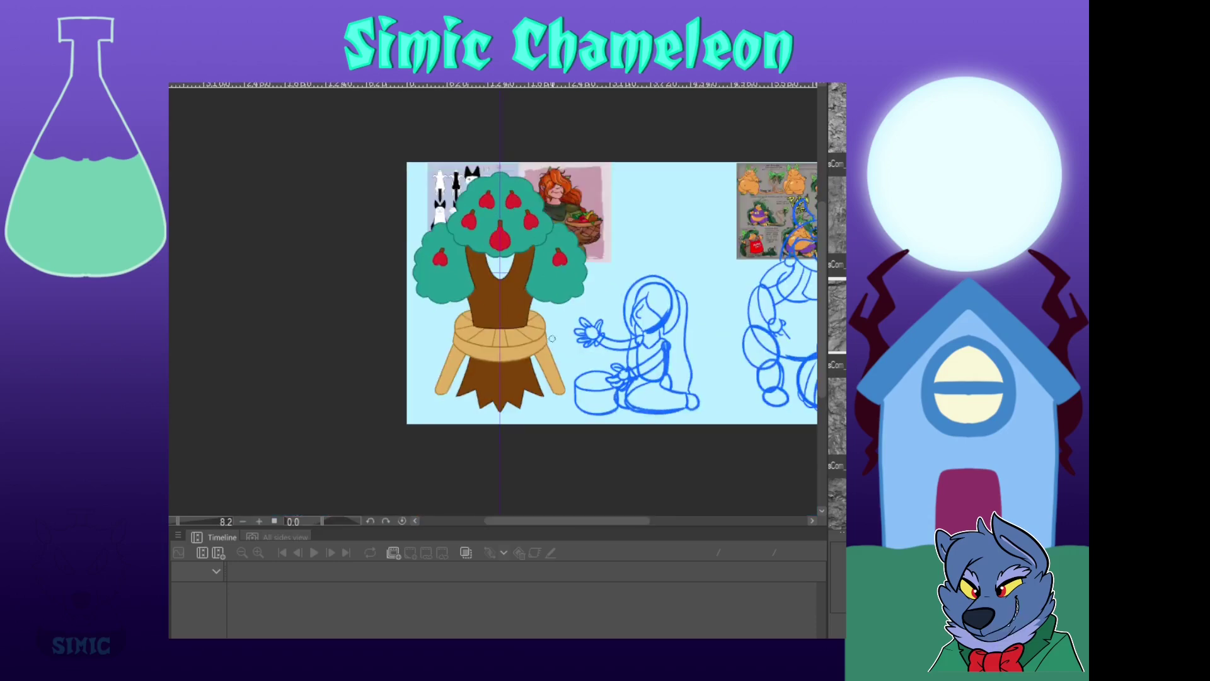
scroll(510, 206, down, 1)
scroll(450, 271, up, 4)
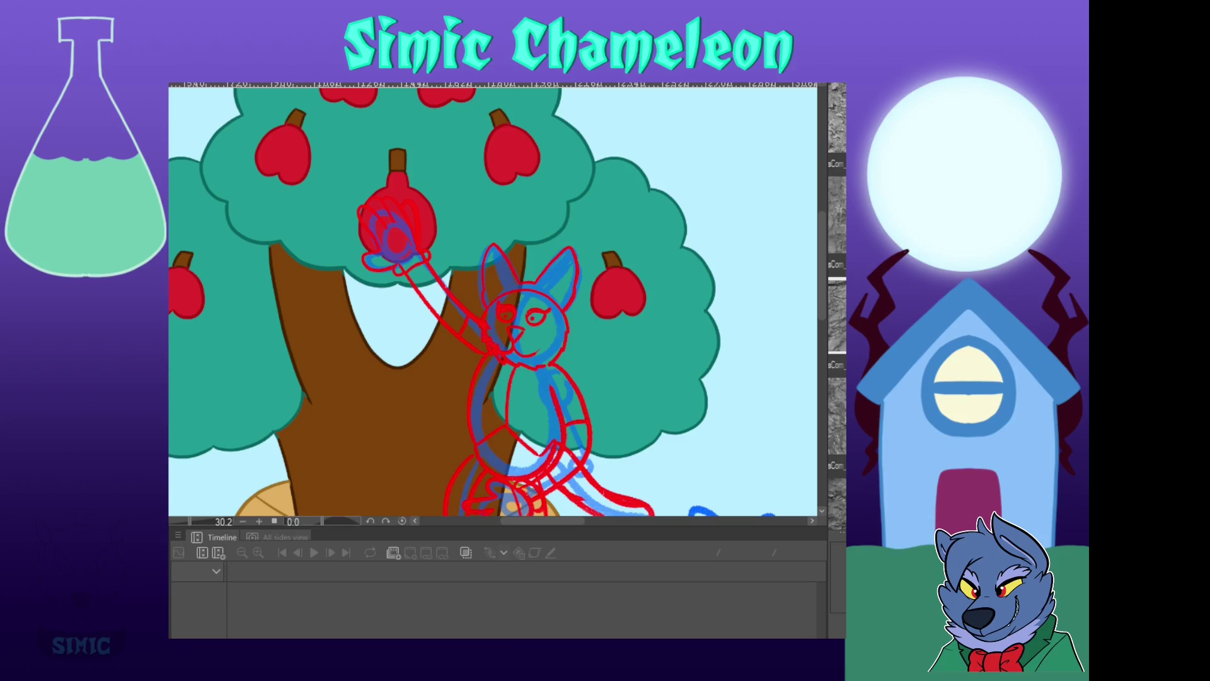
scroll(378, 290, down, 2)
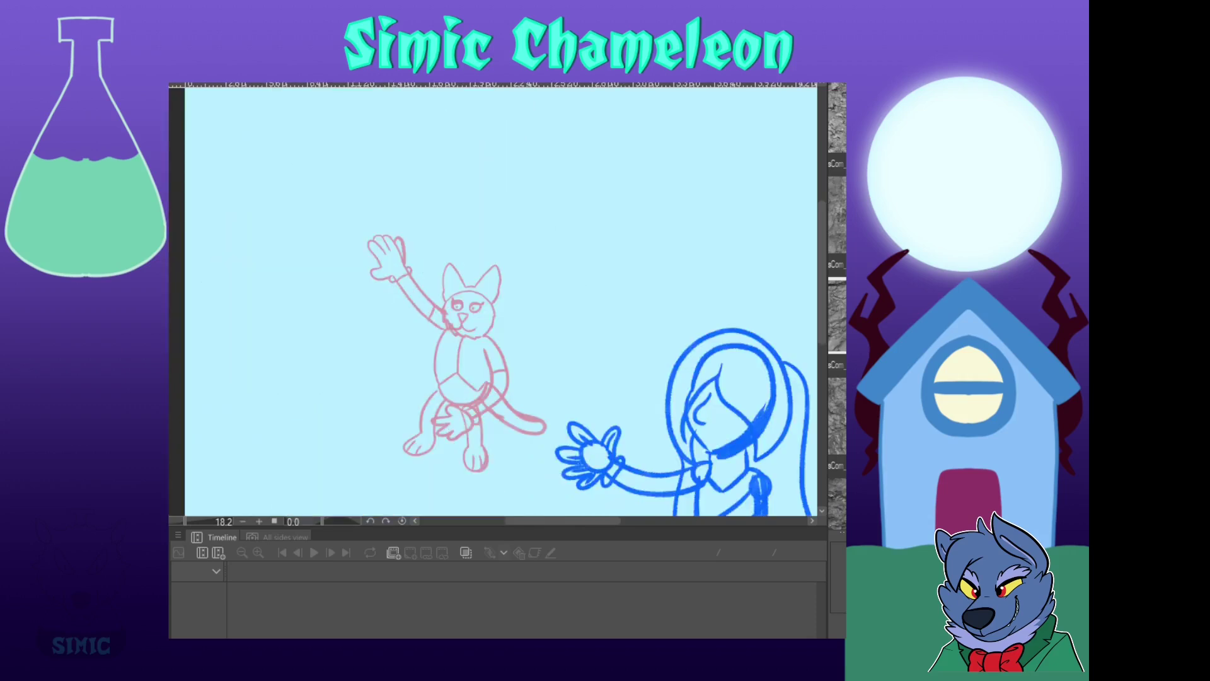
drag(521, 238, 654, 239)
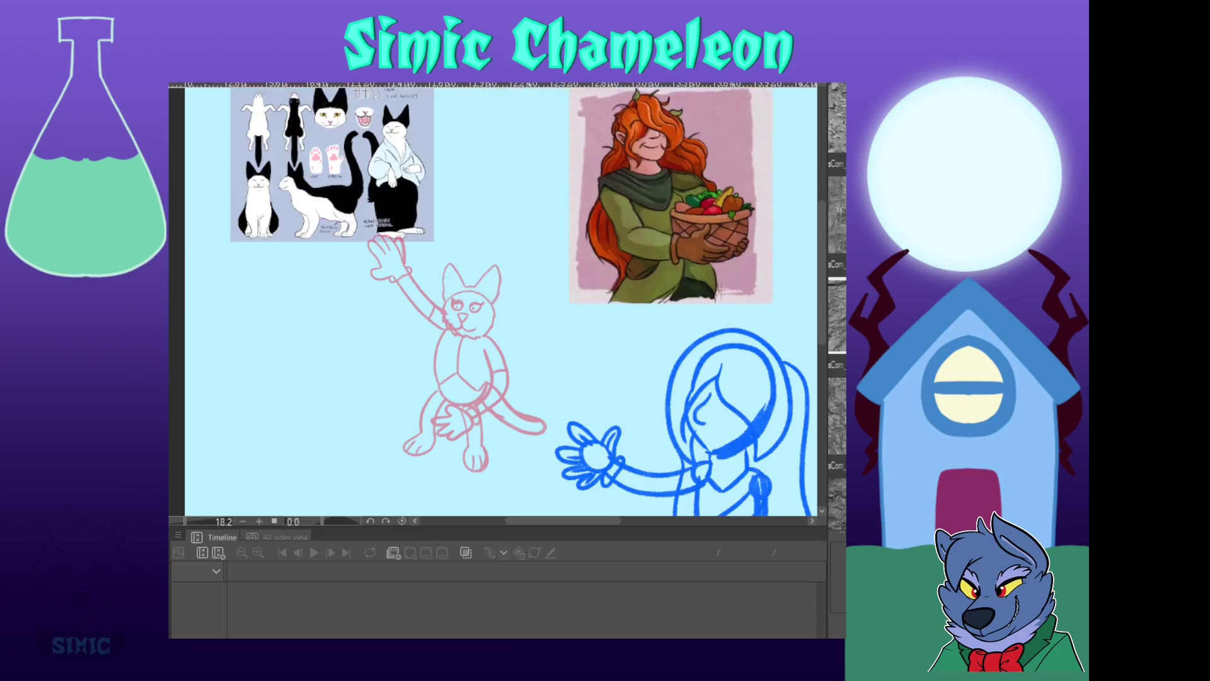
scroll(413, 263, up, 2)
mouse_move(411, 201)
mouse_down()
mouse_move(512, 507)
mouse_move(364, 106)
mouse_move(397, 218)
mouse_move(365, 75)
mouse_move(522, 396)
mouse_move(442, 243)
mouse_up()
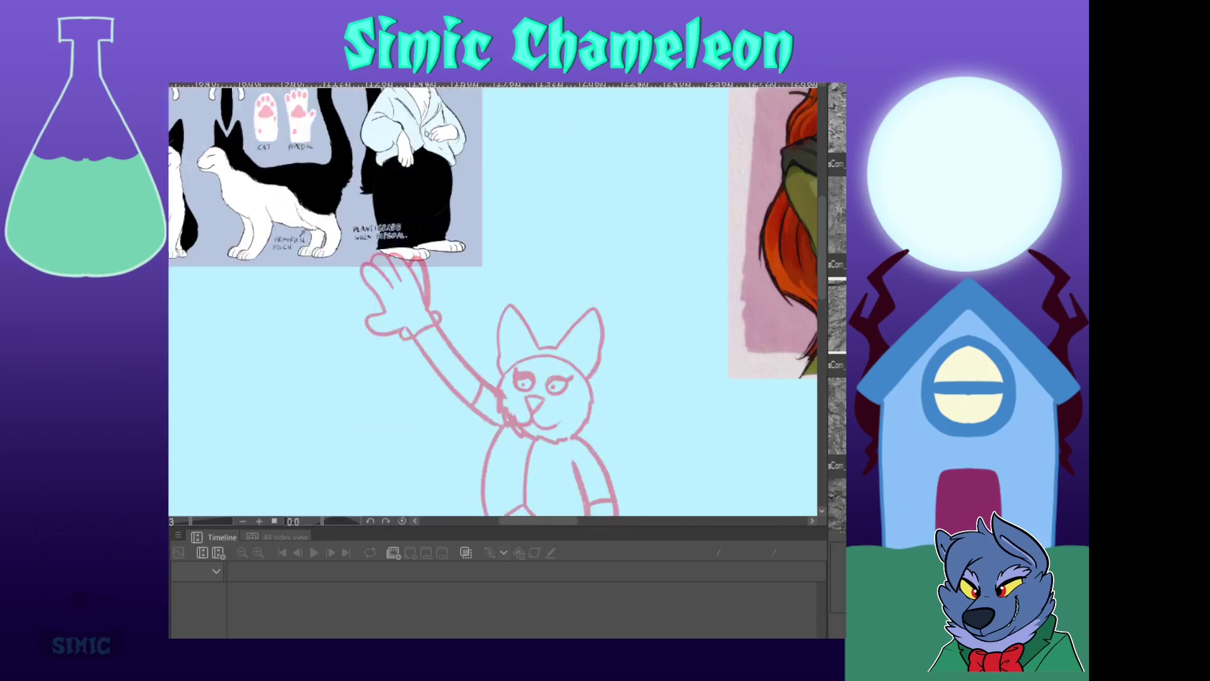
scroll(431, 292, up, 4)
mouse_move(431, 349)
mouse_down()
mouse_move(387, 163)
mouse_move(356, 198)
mouse_up()
mouse_move(364, 227)
mouse_down()
mouse_move(344, 177)
mouse_move(277, 169)
mouse_up()
drag(320, 254, 214, 188)
key(ctrl+z)
key(ctrl+z)
key(ctrl+z)
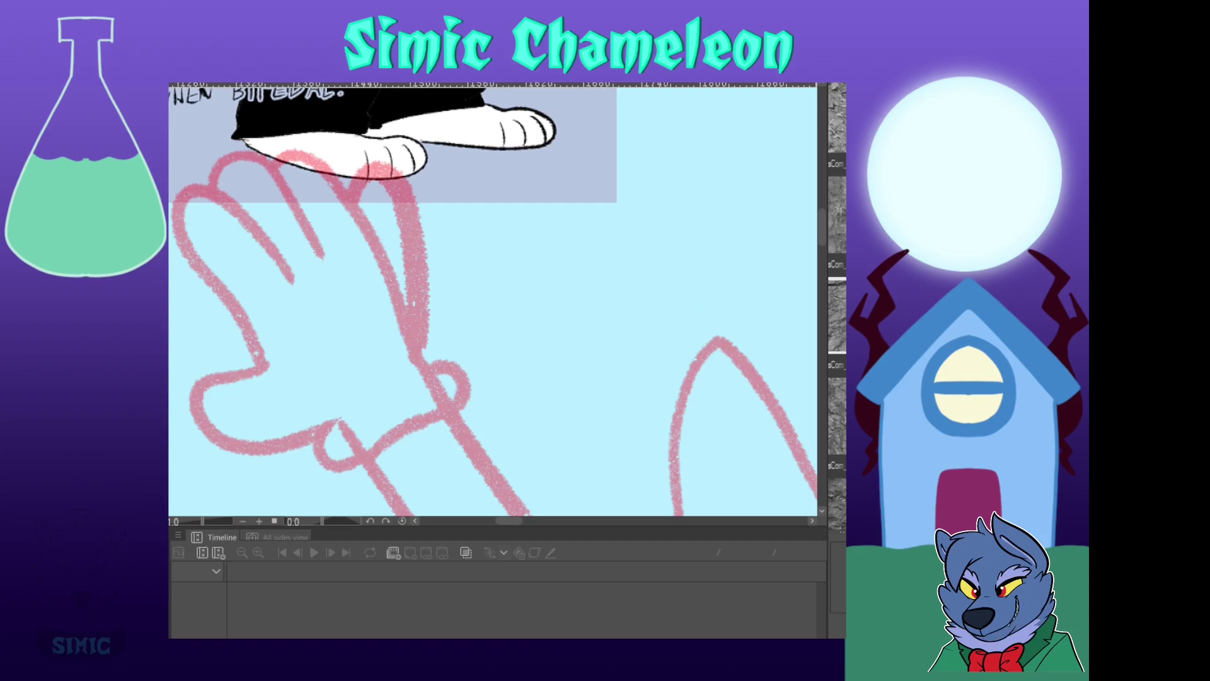
scroll(404, 189, down, 4)
scroll(376, 180, up, 2)
scroll(379, 183, down, 3)
scroll(461, 298, up, 1)
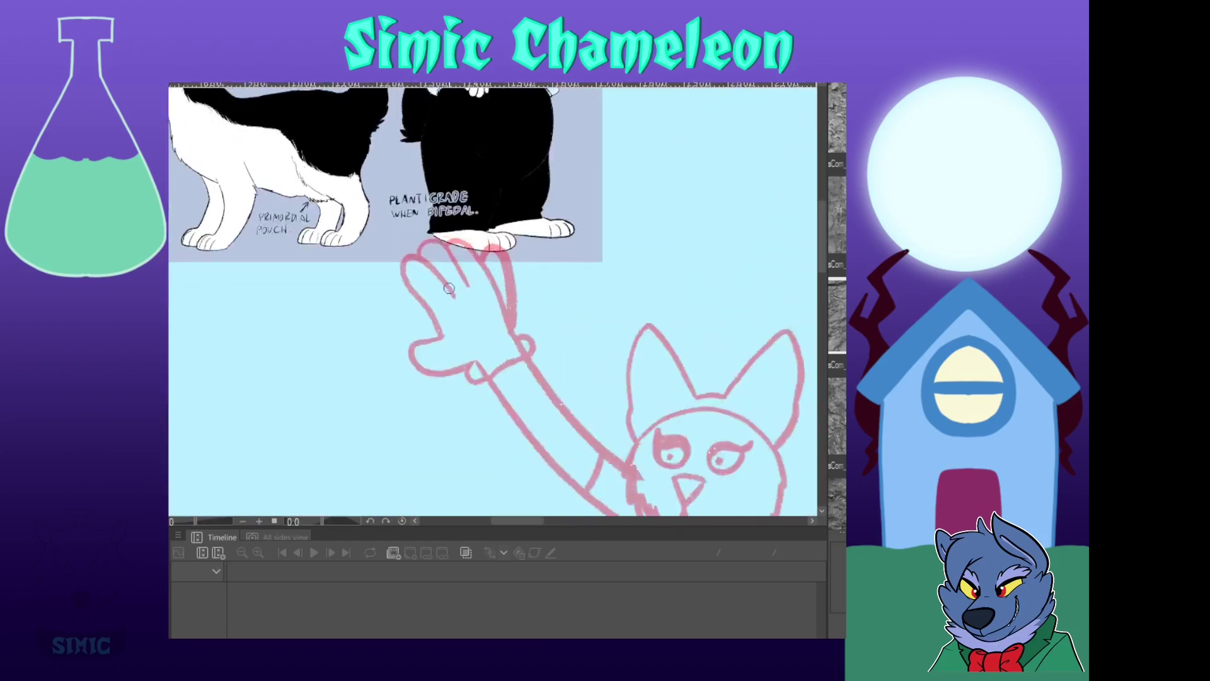
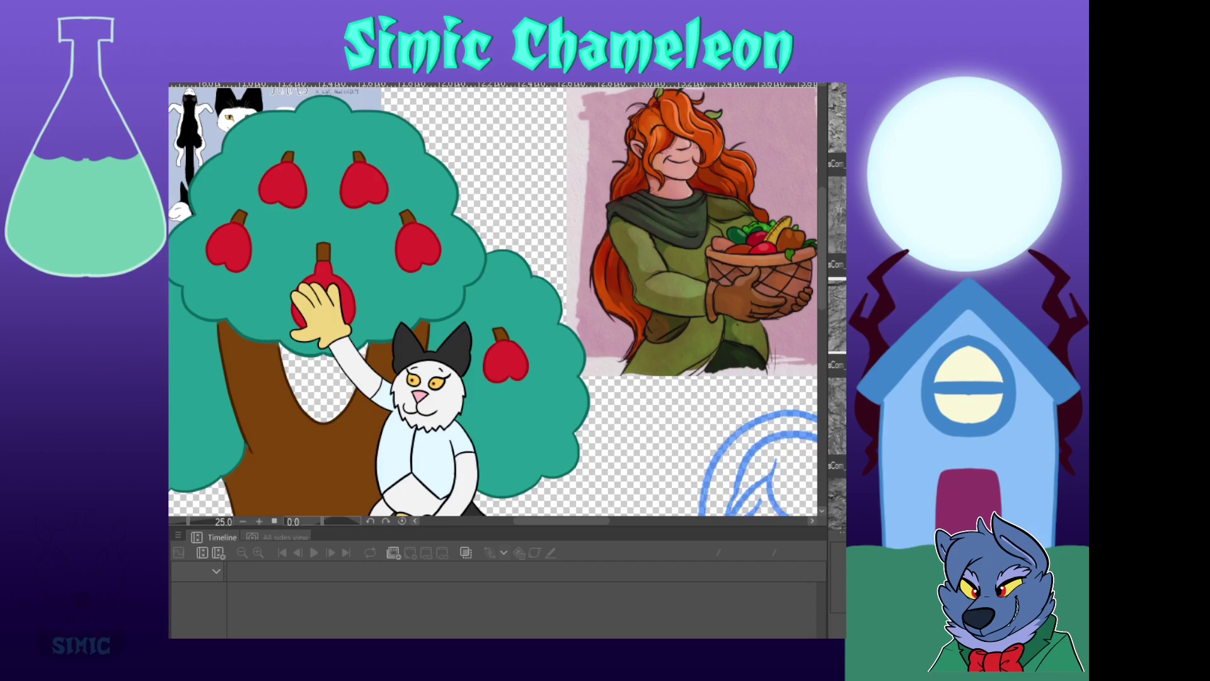
Ink the jawline, nose and open smiling mouth of the kneeling long-haired character in black over the faded blue sketch
scroll(519, 225, down, 3)
scroll(596, 318, up, 3)
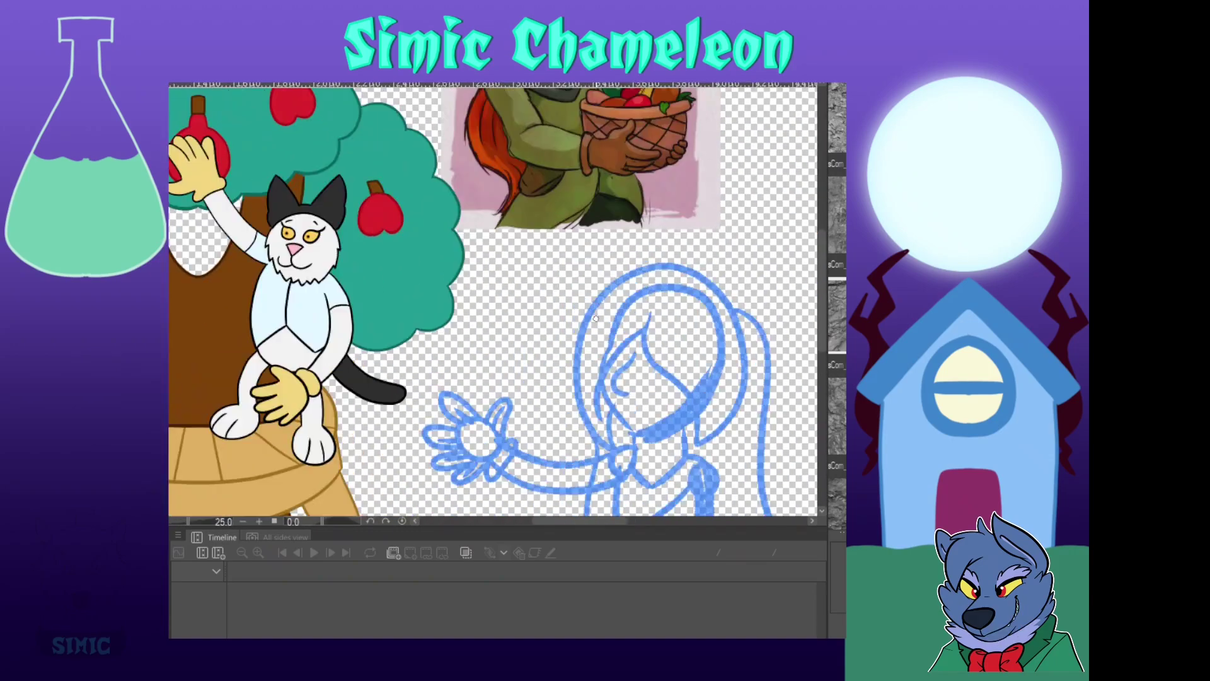
scroll(463, 282, down, 3)
scroll(599, 312, up, 3)
scroll(584, 311, down, 3)
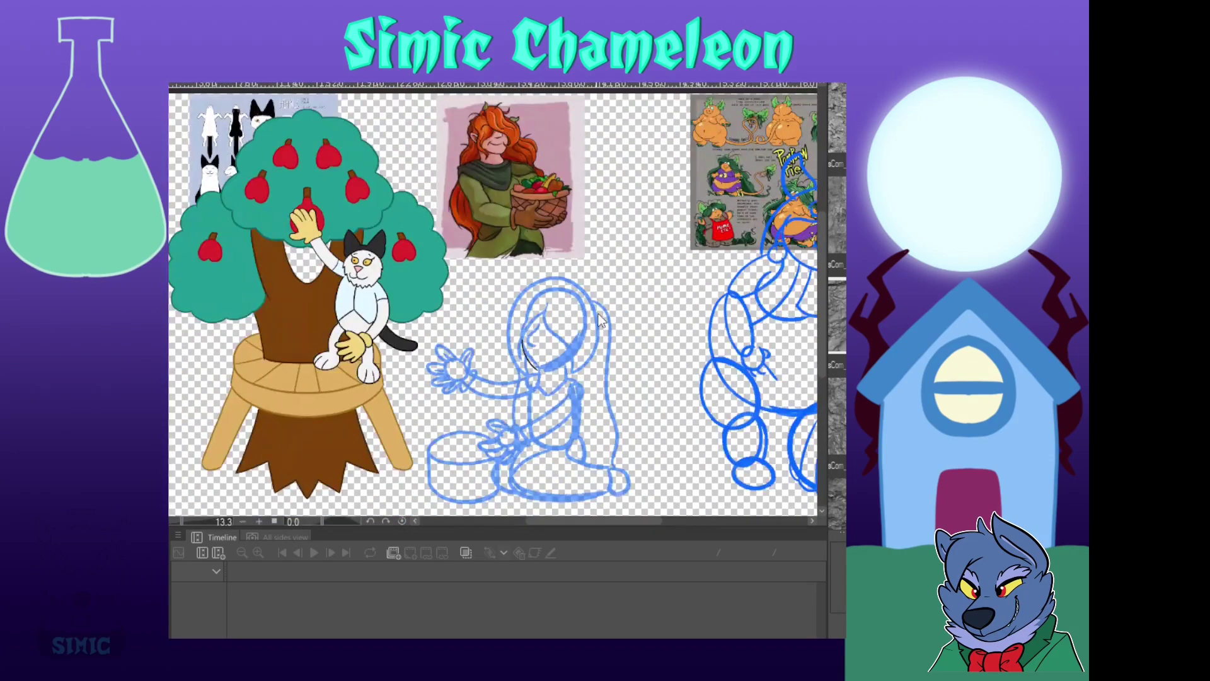
scroll(595, 295, up, 3)
scroll(547, 411, up, 3)
mouse_move(342, 322)
mouse_down()
mouse_move(410, 448)
mouse_move(539, 380)
mouse_up()
mouse_move(413, 263)
mouse_down()
mouse_move(381, 351)
mouse_move(464, 377)
mouse_up()
drag(455, 369, 468, 382)
drag(394, 391, 442, 381)
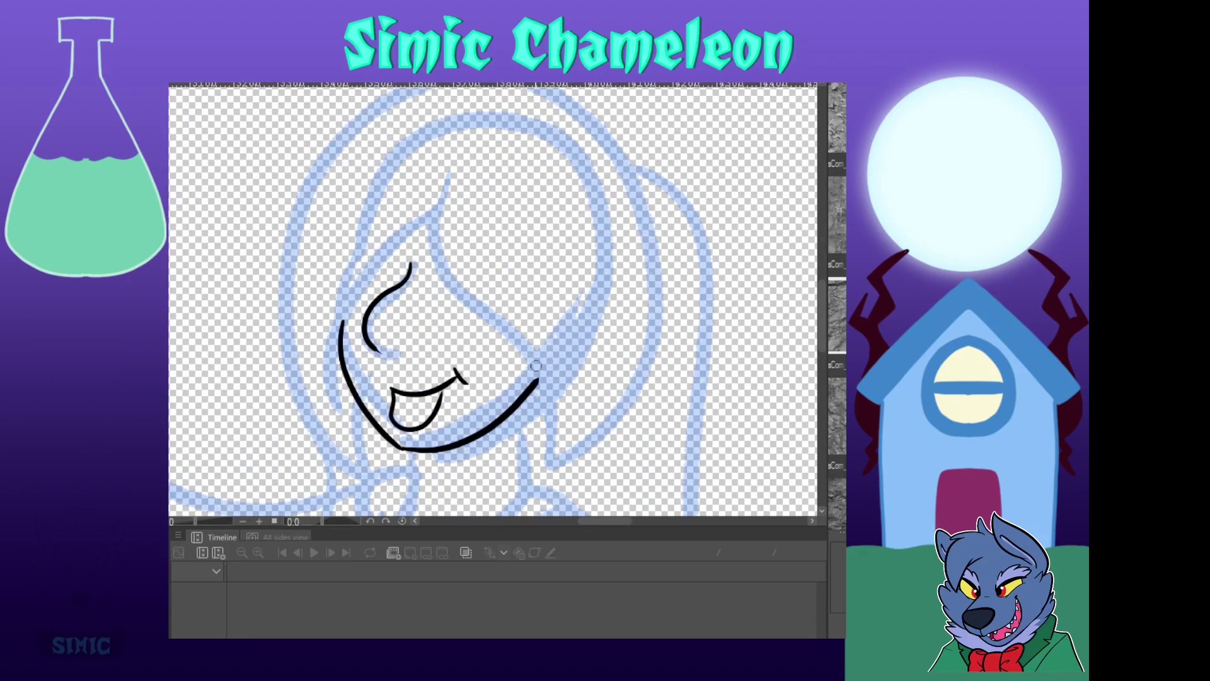
Ink the teeth and tongue lines inside the kneeling character's open mouth
scroll(457, 436, up, 1)
scroll(457, 437, up, 3)
key(ctrl+z)
mouse_move(338, 305)
mouse_down()
mouse_move(380, 383)
mouse_move(461, 310)
mouse_up()
drag(340, 351, 433, 340)
scroll(414, 326, down, 7)
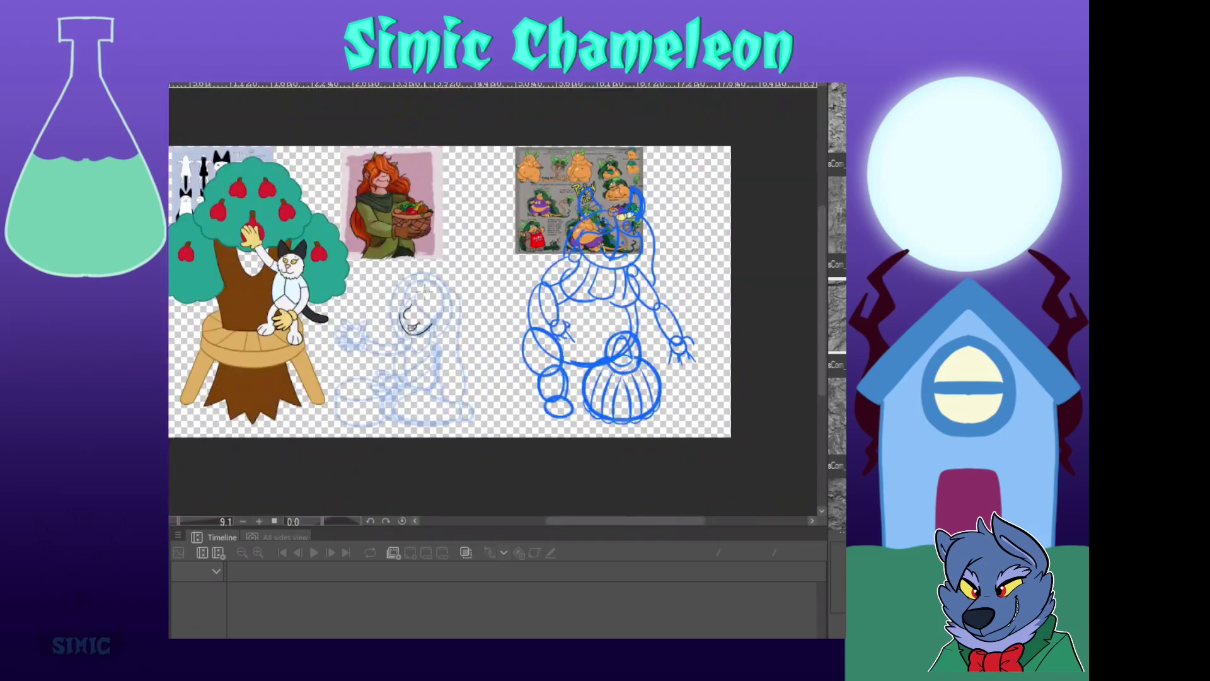
Ink the kneeling character's fringe and the hair outlines around the face, checking the red-haired reference image
scroll(380, 299, up, 2)
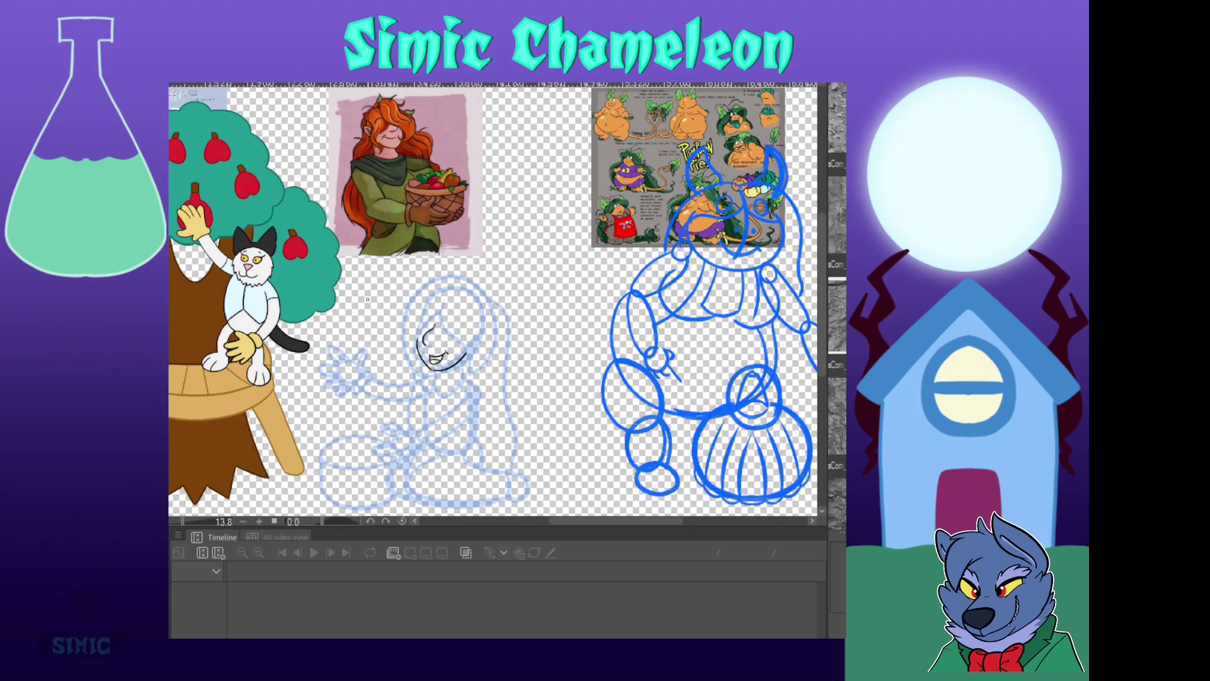
scroll(372, 298, down, 2)
scroll(384, 295, up, 2)
scroll(397, 292, down, 2)
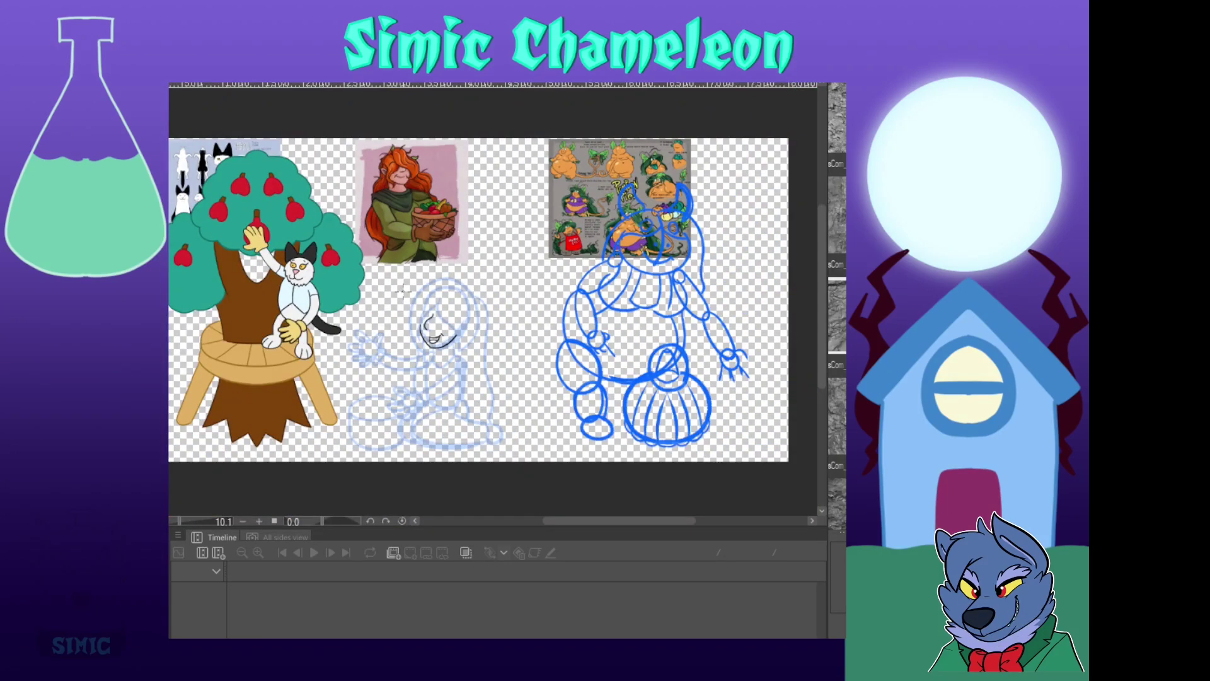
scroll(403, 290, down, 1)
scroll(410, 309, up, 5)
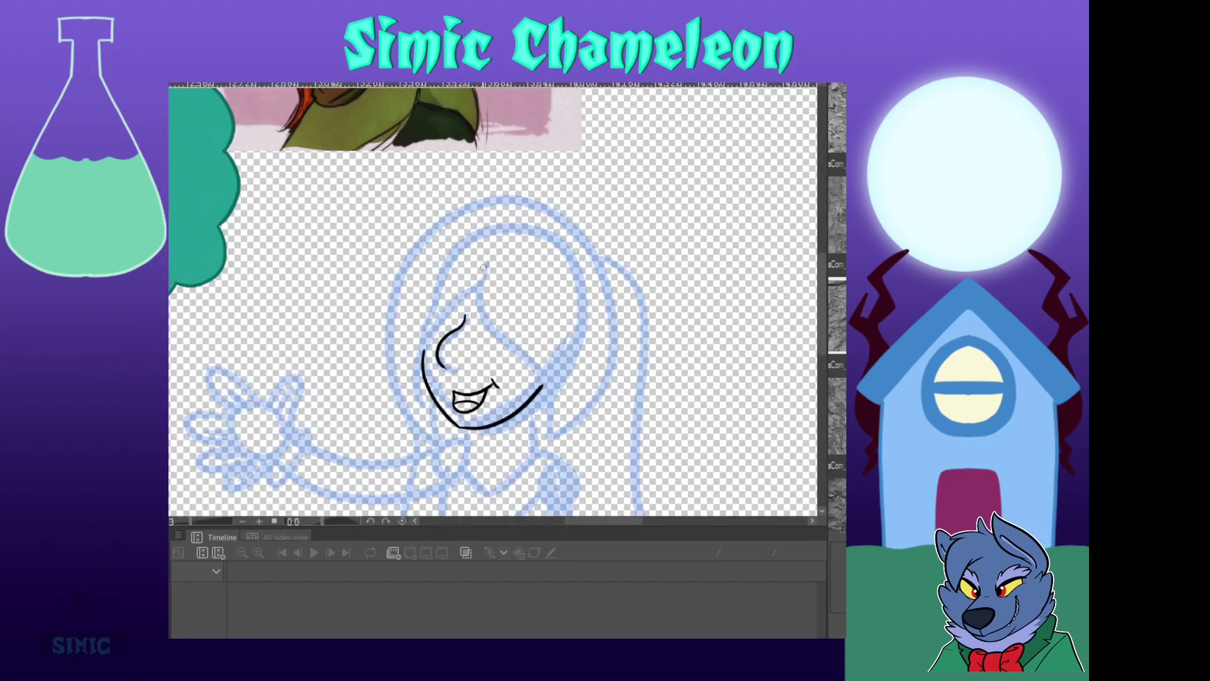
mouse_move(487, 268)
mouse_down()
mouse_move(549, 435)
mouse_move(388, 293)
mouse_move(407, 444)
mouse_up()
mouse_move(481, 288)
mouse_down()
mouse_move(501, 232)
mouse_move(610, 378)
mouse_move(565, 227)
mouse_move(578, 216)
mouse_up()
key(ctrl+z)
mouse_move(457, 331)
mouse_down()
mouse_move(517, 224)
mouse_move(560, 462)
mouse_up()
Ink the kneeling character's neck and the V-shaped neckline below it
scroll(492, 299, down, 2)
scroll(456, 328, down, 2)
scroll(457, 328, up, 3)
scroll(457, 315, down, 3)
scroll(459, 306, up, 3)
drag(459, 306, 459, 355)
drag(459, 356, 507, 399)
mouse_move(507, 399)
mouse_down()
mouse_move(565, 344)
mouse_move(559, 278)
mouse_up()
Ink the kneeling character's outstretched arm and its open gloved hand
scroll(558, 278, down, 3)
scroll(504, 284, up, 3)
mouse_move(433, 248)
mouse_down()
mouse_move(576, 283)
mouse_move(364, 287)
mouse_move(294, 227)
mouse_move(243, 238)
mouse_move(208, 287)
mouse_move(298, 331)
mouse_up()
key(ctrl+z)
scroll(422, 358, down, 3)
scroll(310, 347, up, 4)
mouse_move(419, 279)
mouse_down()
mouse_move(356, 316)
mouse_move(458, 340)
mouse_move(546, 324)
mouse_move(572, 297)
mouse_up()
scroll(441, 299, down, 3)
scroll(571, 315, up, 2)
drag(338, 315, 505, 338)
scroll(504, 338, down, 4)
scroll(480, 284, up, 3)
Ink the shoulder and the arm that crosses the kneeling character's body
drag(450, 235, 451, 298)
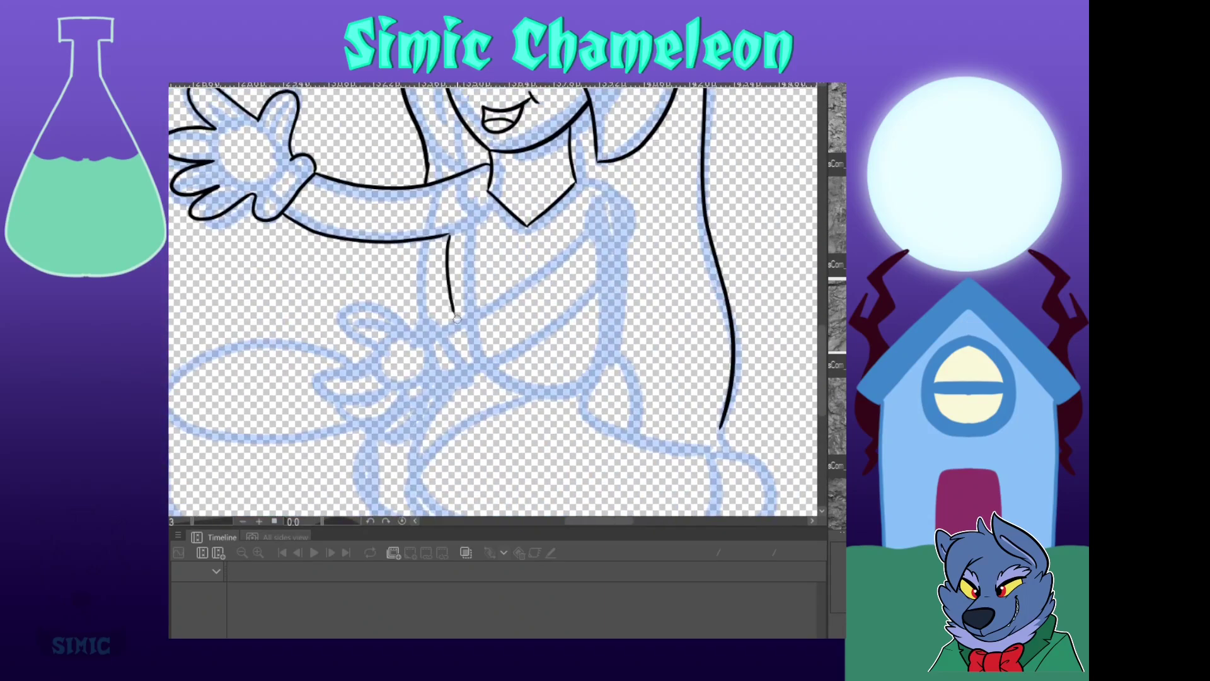
key(ctrl+z)
mouse_move(574, 168)
mouse_down()
mouse_move(619, 184)
mouse_move(473, 376)
mouse_up()
mouse_move(590, 222)
mouse_down()
mouse_move(429, 324)
mouse_move(370, 339)
mouse_move(379, 345)
mouse_up()
mouse_move(379, 346)
mouse_down()
mouse_move(408, 395)
mouse_move(338, 391)
mouse_move(451, 399)
mouse_up()
key(ctrl+z)
Ink the gloved hand resting by the basket, with its fingers and cuff
scroll(531, 341, down, 2)
scroll(389, 389, up, 3)
mouse_move(370, 431)
mouse_down()
mouse_move(409, 454)
mouse_move(452, 427)
mouse_up()
mouse_move(394, 460)
mouse_down()
mouse_move(501, 424)
mouse_move(562, 355)
mouse_up()
drag(526, 286, 547, 338)
scroll(555, 331, down, 3)
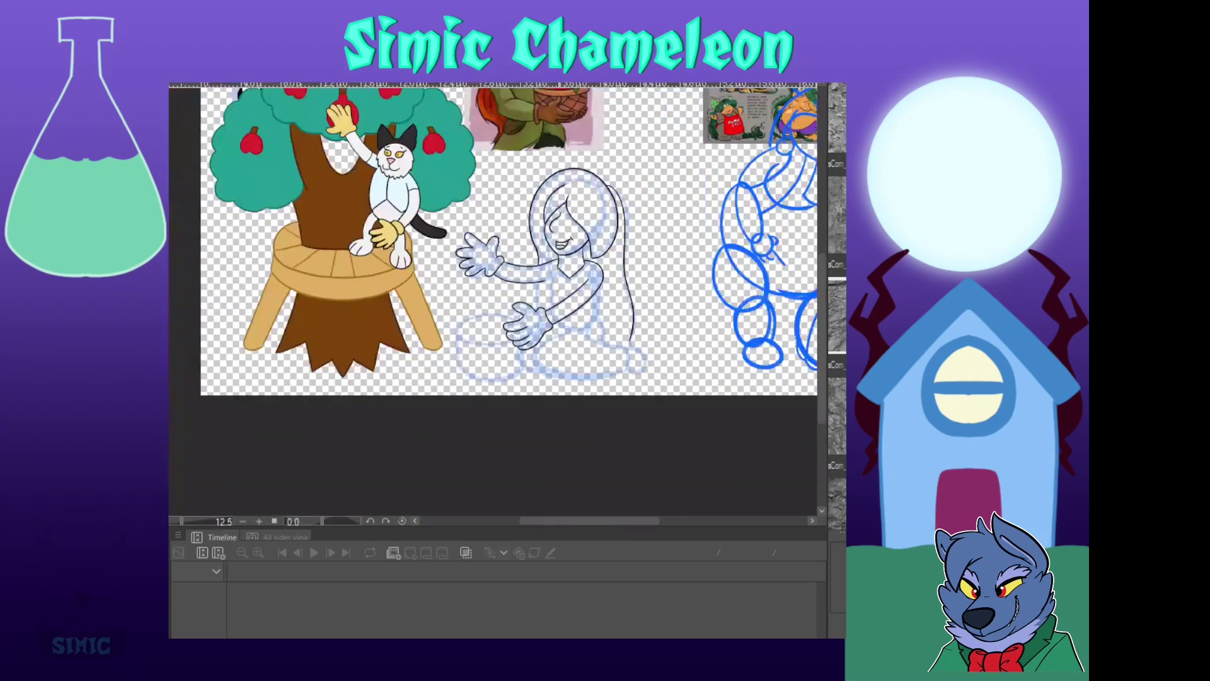
Ink the front edge of the torso and the pointed lower edge of the scarf around the shoulders
drag(562, 324, 554, 434)
mouse_move(517, 138)
mouse_down()
mouse_move(468, 501)
mouse_move(356, 101)
mouse_up()
scroll(341, 266, up, 2)
scroll(328, 267, up, 2)
mouse_move(330, 271)
mouse_down()
mouse_move(340, 266)
mouse_move(339, 396)
mouse_up()
drag(325, 197, 405, 335)
mouse_move(404, 335)
mouse_down()
mouse_move(520, 260)
mouse_move(581, 247)
mouse_up()
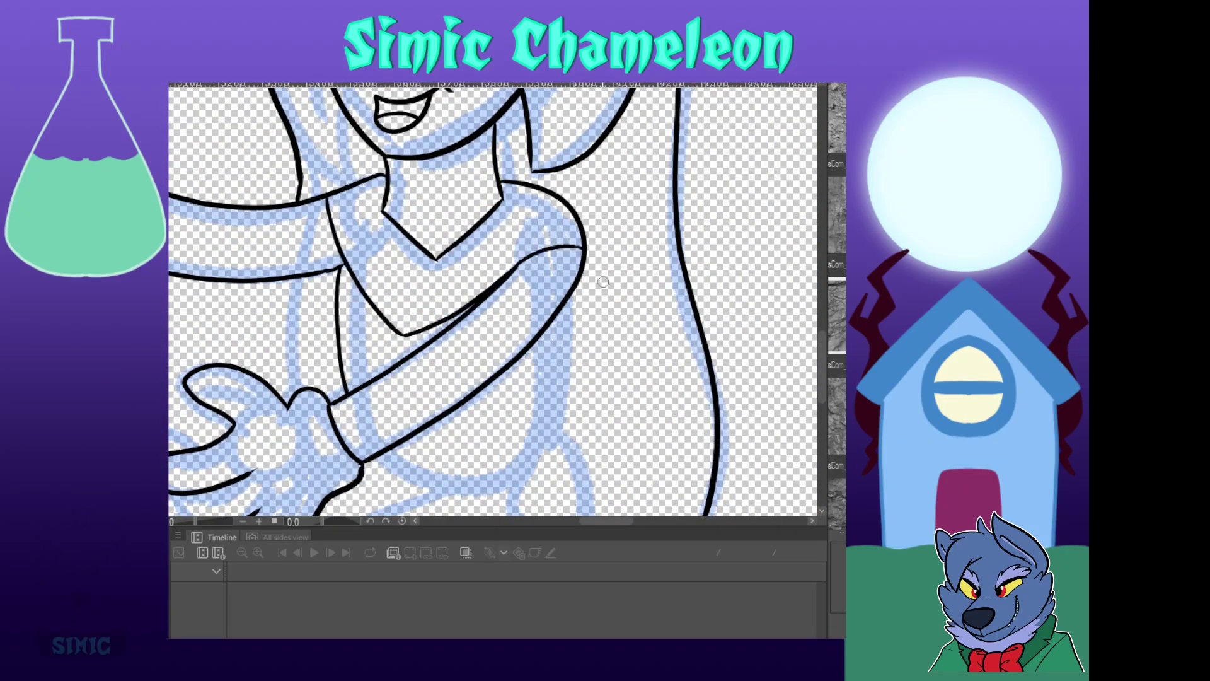
Ink the back of the torso, the waistline and the folded legs, consulting the red-haired reference image for the outfit
scroll(553, 279, down, 3)
scroll(539, 327, up, 3)
drag(591, 194, 587, 310)
mouse_move(587, 309)
mouse_down()
mouse_move(527, 343)
mouse_move(443, 317)
mouse_up()
mouse_move(536, 138)
mouse_down()
mouse_move(518, 511)
mouse_move(519, 88)
mouse_up()
drag(529, 262, 549, 337)
drag(361, 318, 622, 421)
drag(776, 331, 734, 478)
drag(491, 94, 755, 492)
drag(754, 169, 621, 238)
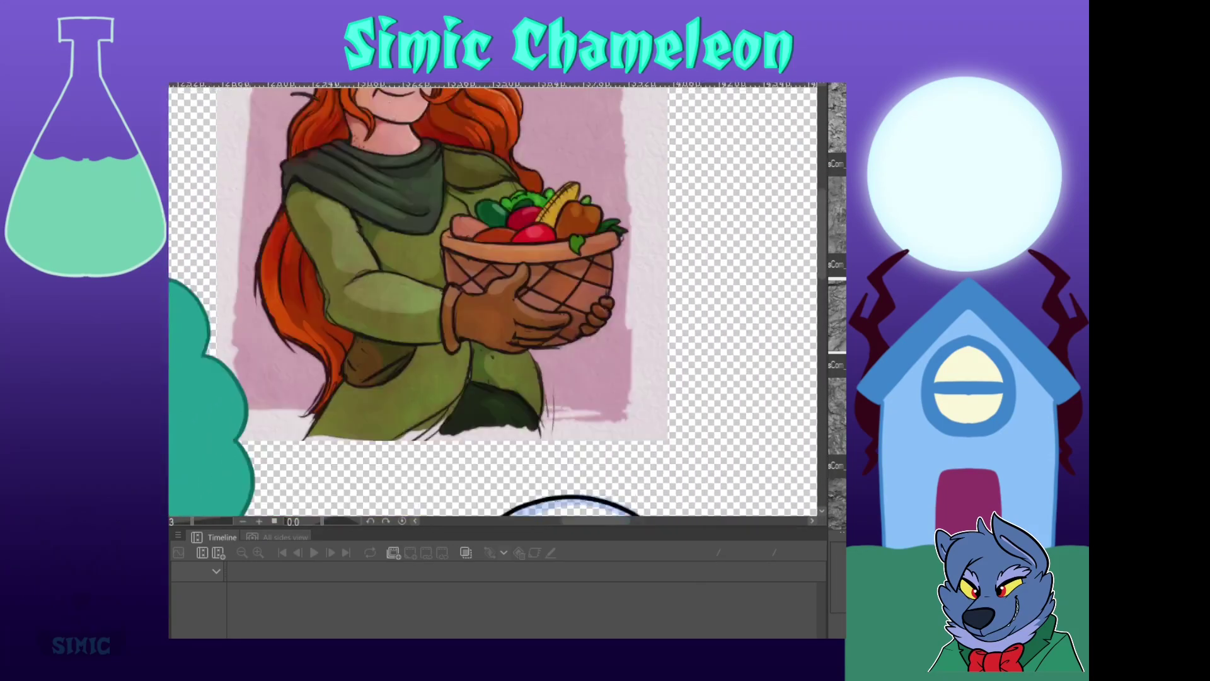
Ink the pointed tunic hem over the lap, the top of the lower leg and the rounded boot
scroll(624, 401, down, 5)
drag(588, 397, 657, 404)
drag(657, 405, 662, 482)
drag(588, 399, 507, 455)
mouse_move(506, 455)
mouse_down()
mouse_move(478, 444)
mouse_move(425, 366)
mouse_up()
Ink the round basket in front of the kneeling character, with an outer rim, inner rim and body
drag(571, 256, 841, 231)
mouse_move(573, 293)
mouse_down()
mouse_move(402, 287)
mouse_move(564, 367)
mouse_up()
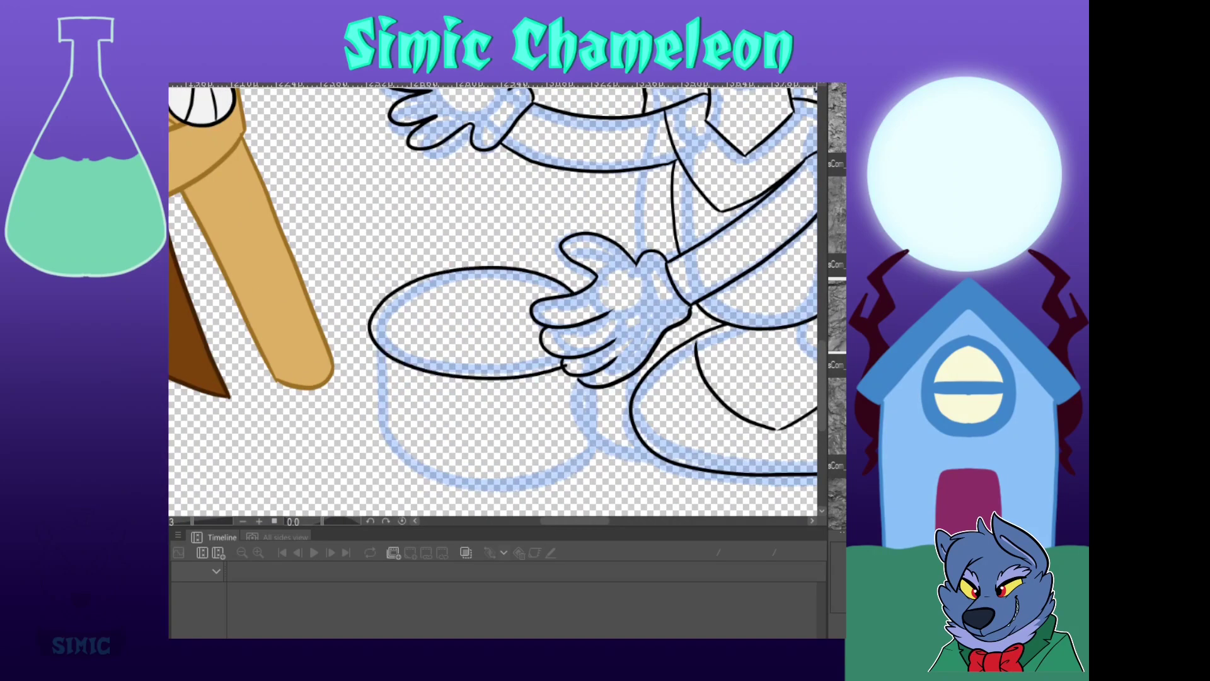
scroll(553, 275, up, 10)
scroll(553, 275, down, 10)
mouse_move(552, 275)
mouse_down()
mouse_move(502, 335)
mouse_move(543, 329)
mouse_up()
drag(567, 126, 606, 492)
drag(782, 492, 620, 145)
drag(711, 476, 781, 227)
drag(321, 354, 526, 391)
drag(798, 273, 783, 233)
mouse_move(314, 334)
mouse_down()
mouse_move(497, 440)
mouse_move(529, 362)
mouse_up()
drag(592, 428, 527, 407)
Ink the hair strand behind the outstretched arm, the seam of the boot and the closing tip of the long hair
mouse_move(630, 189)
mouse_down()
mouse_move(343, 428)
mouse_move(516, 355)
mouse_move(490, 342)
mouse_up()
drag(433, 298, 426, 344)
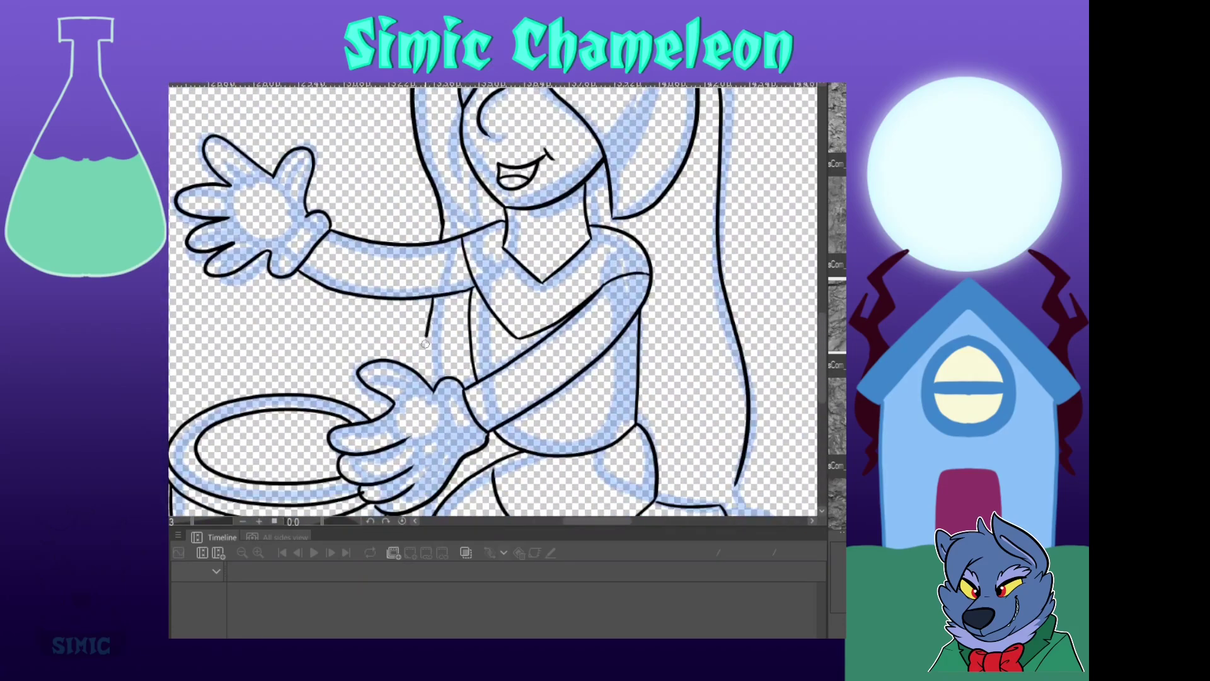
scroll(426, 344, up, 5)
scroll(523, 315, down, 5)
drag(506, 310, 516, 410)
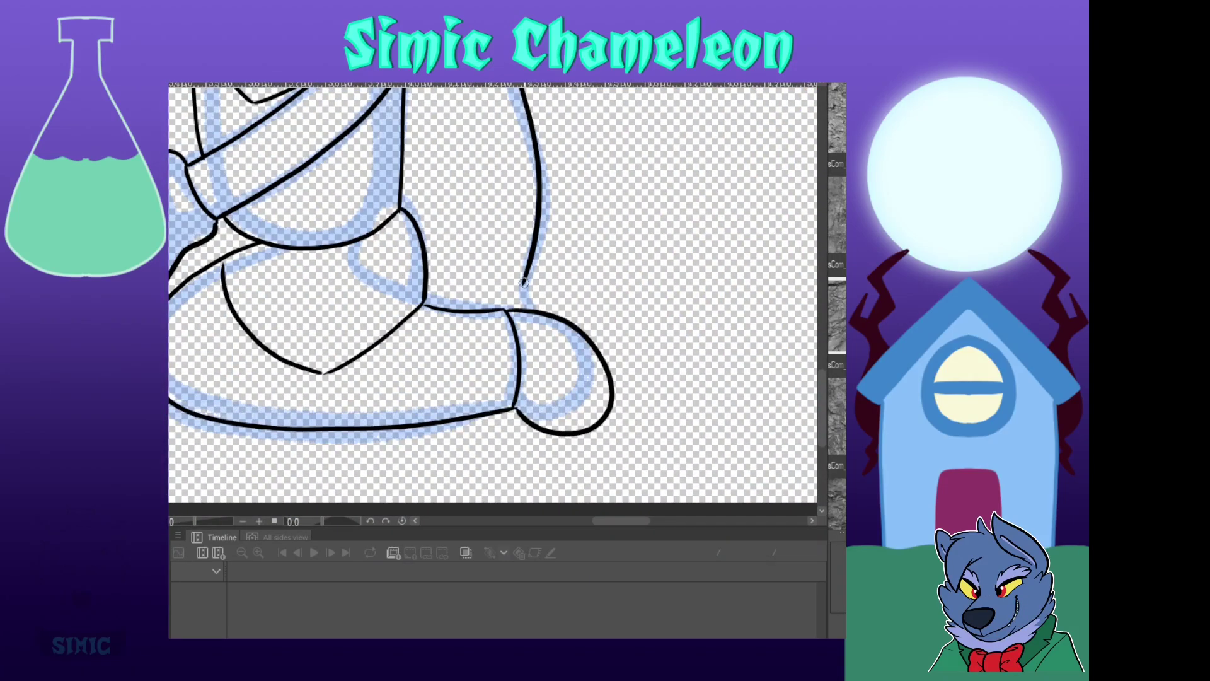
drag(528, 287, 518, 309)
scroll(518, 309, up, 6)
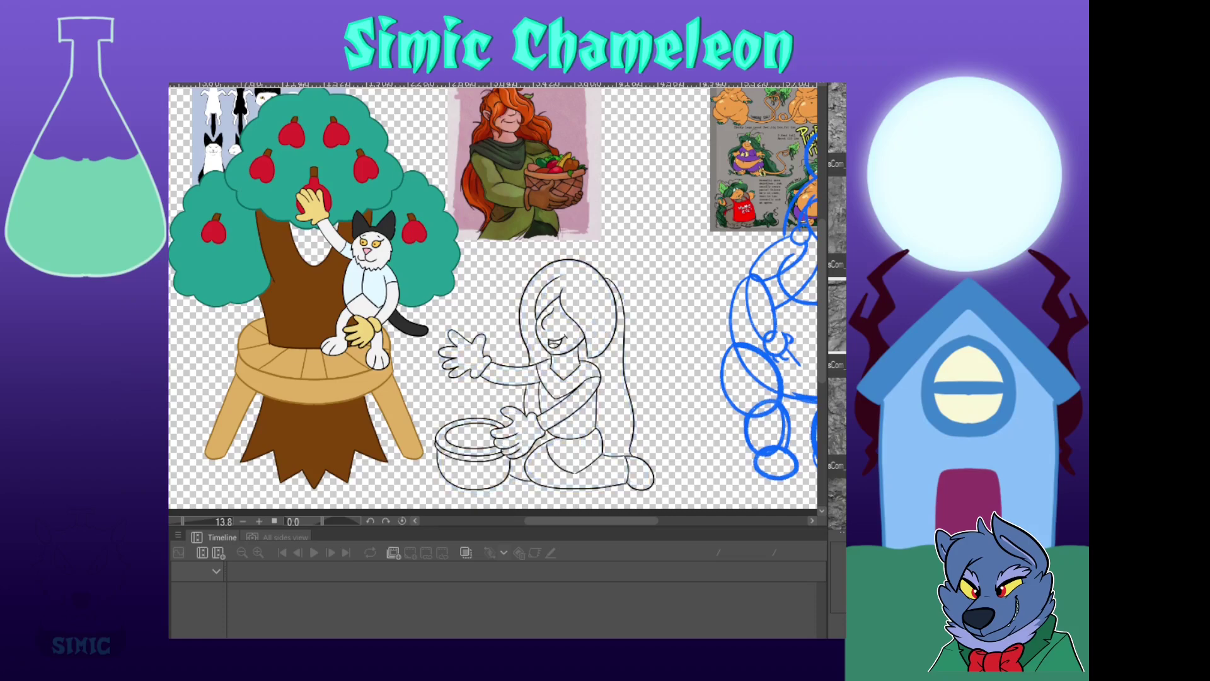
Recolour the kneeling character's outlines dark olive green and fill the tunic's sleeves, bodice and skirt with light olive green
scroll(518, 167, down, 3)
scroll(441, 151, up, 4)
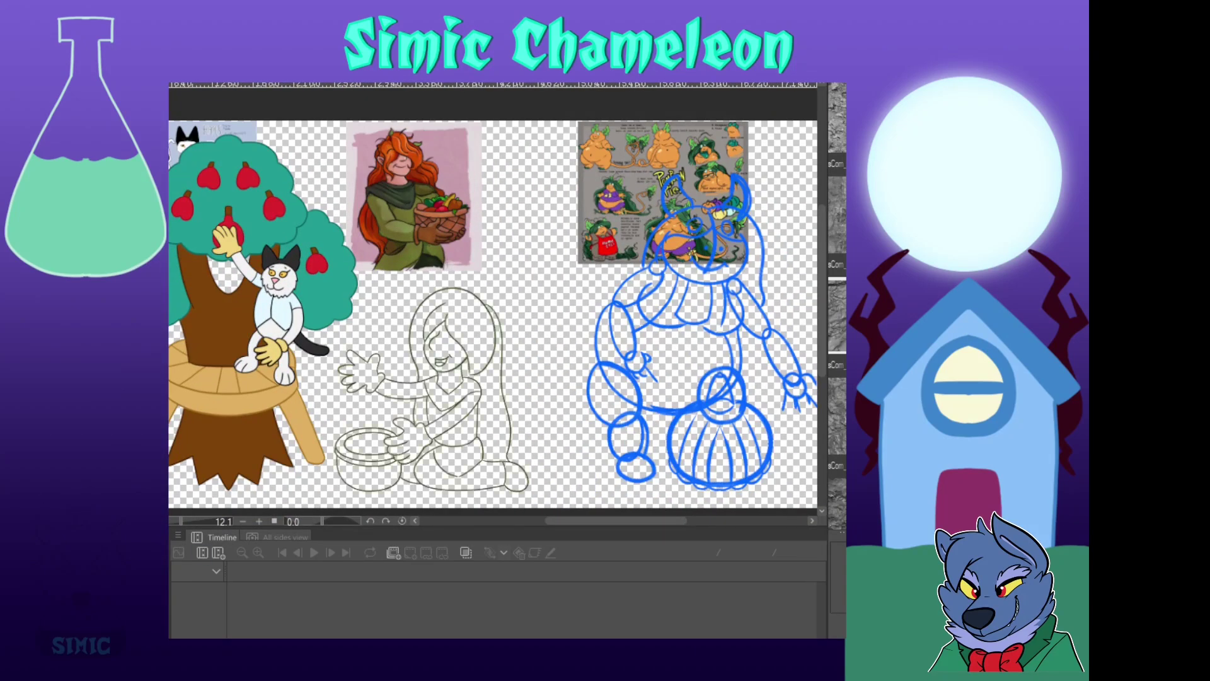
scroll(470, 417, up, 4)
click(471, 423)
click(438, 412)
click(398, 407)
click(369, 364)
scroll(372, 370, down, 6)
scroll(378, 396, up, 5)
scroll(391, 418, down, 3)
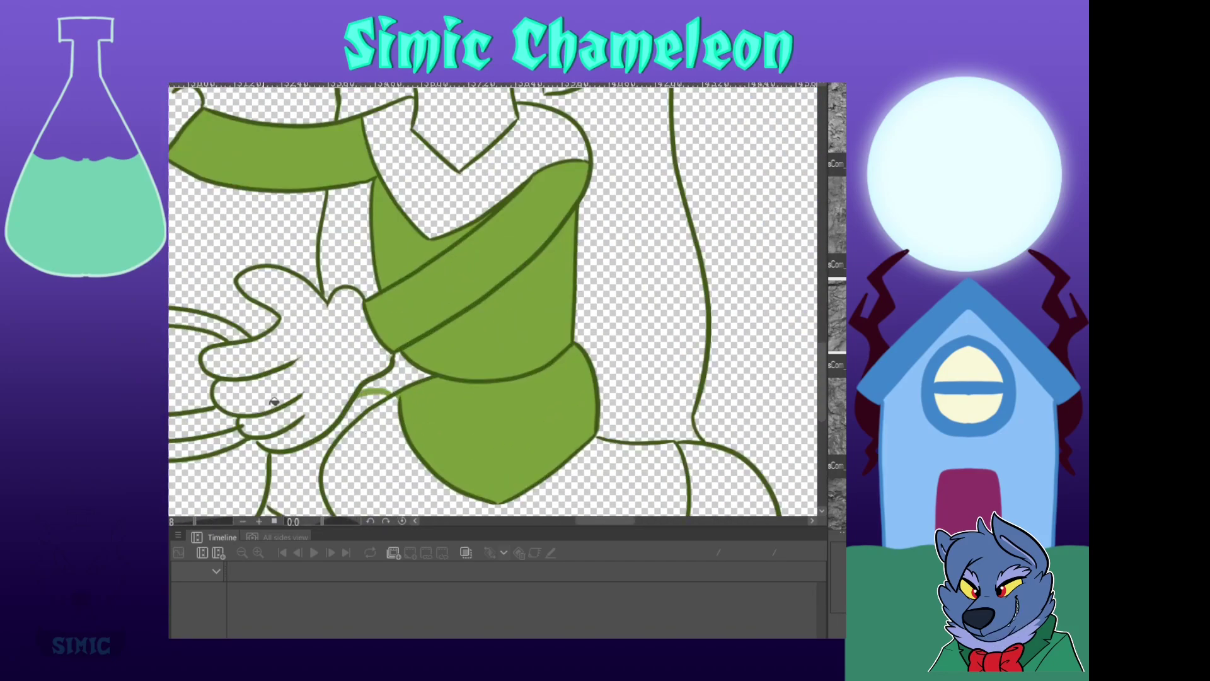
click(399, 375)
Fill both legs of the kneeling character's trousers with dark green
scroll(459, 376, down, 3)
click(376, 432)
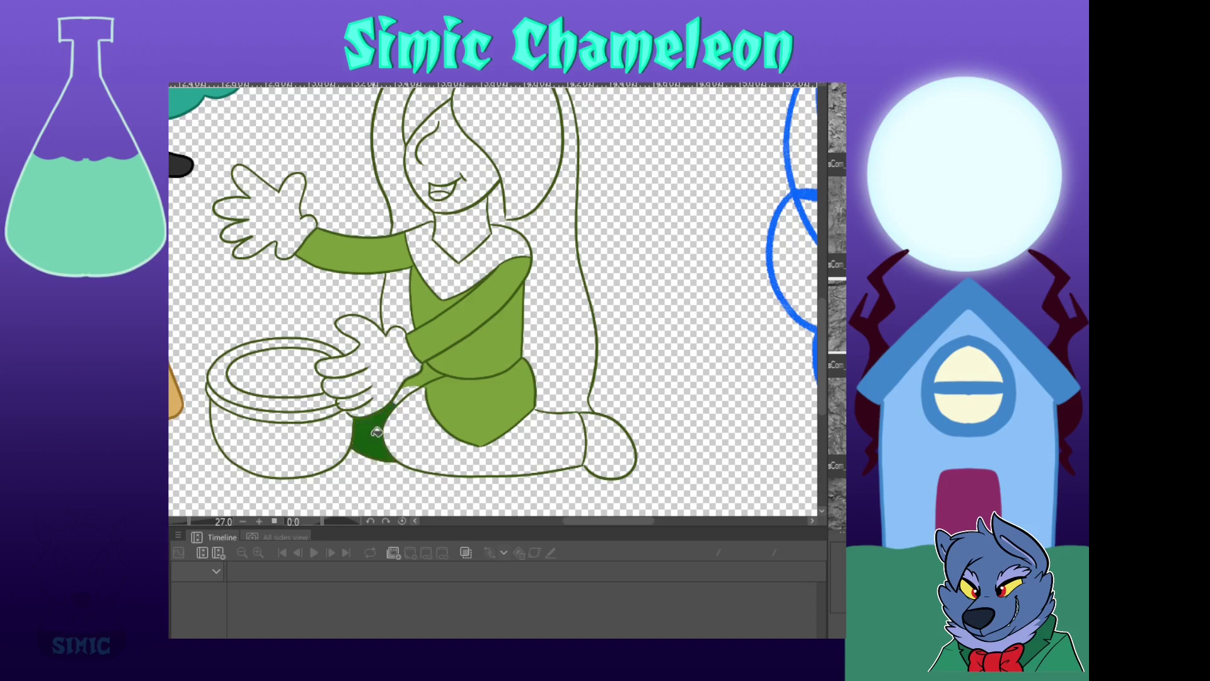
click(413, 426)
click(403, 394)
scroll(404, 410, down, 2)
scroll(414, 440, up, 4)
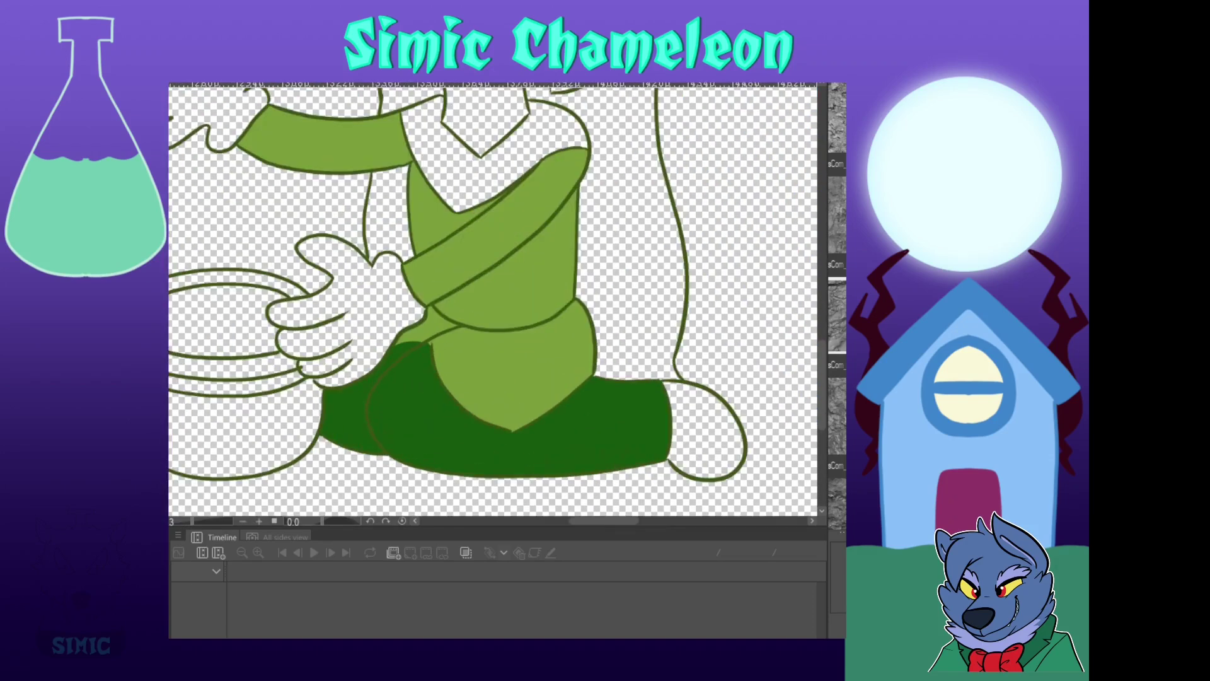
Recolour the trousers' outlines a darker green than the tunic's outlines
scroll(476, 387, up, 3)
scroll(429, 353, down, 2)
key(p)
mouse_move(428, 348)
mouse_down()
mouse_move(392, 446)
mouse_move(638, 450)
mouse_up()
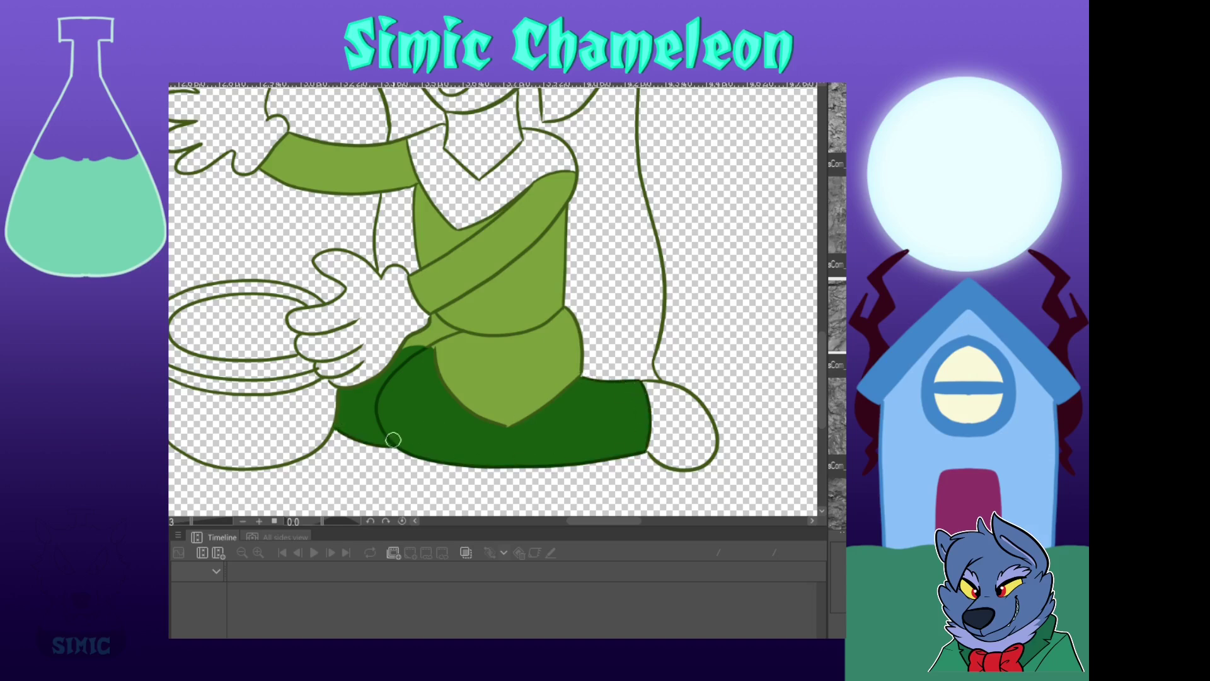
drag(454, 189, 466, 403)
drag(457, 339, 499, 426)
drag(557, 385, 536, 344)
drag(454, 403, 465, 260)
Sample the trousers' dark green and fill the V-shaped scarf around the shoulders with it
alt+click(423, 487)
click(457, 234)
scroll(459, 232, down, 6)
mouse_move(459, 179)
mouse_down()
mouse_move(489, 303)
mouse_move(481, 243)
mouse_up()
Sample a skin tone and fill the kneeling character's neck and face with it
scroll(489, 183, up, 5)
alt+click(492, 213)
scroll(494, 211, down, 4)
click(528, 381)
click(523, 344)
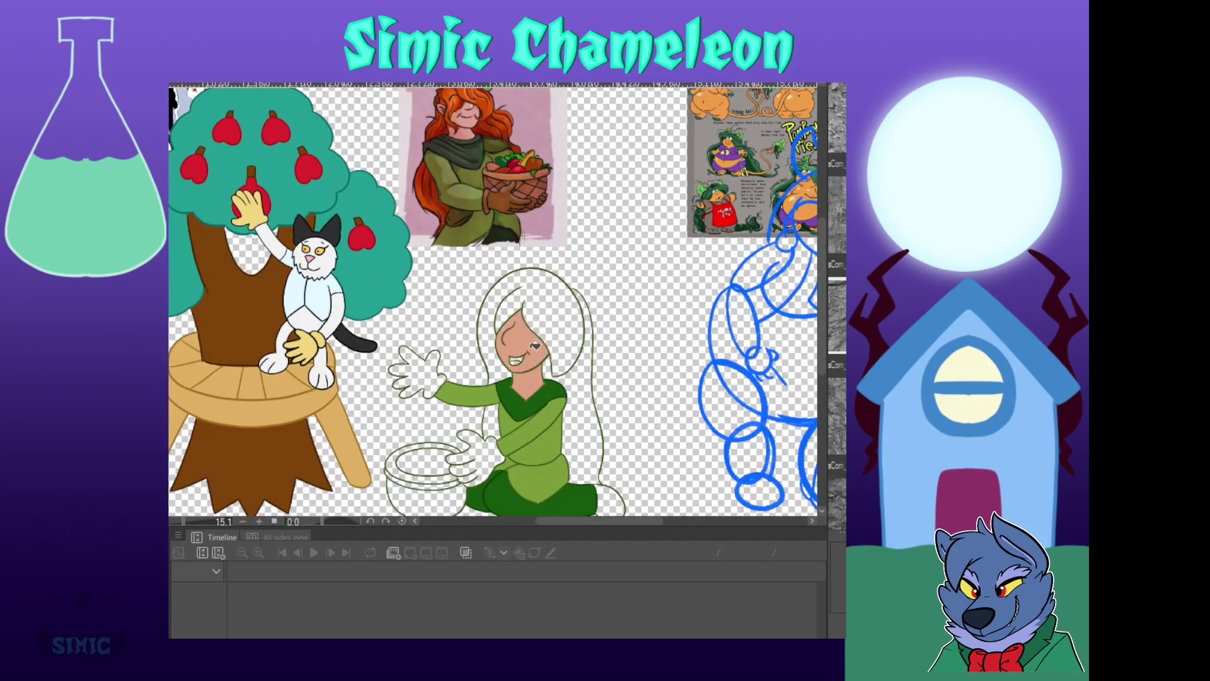
Colour the inside of the kneeling character's mouth, with a pink tongue against a dark interior
scroll(542, 377, up, 4)
scroll(492, 328, up, 3)
click(458, 335)
key(ctrl+z)
click(459, 336)
Fill the kneeling character's hair with orange-red and the boot with brown
scroll(468, 316, down, 4)
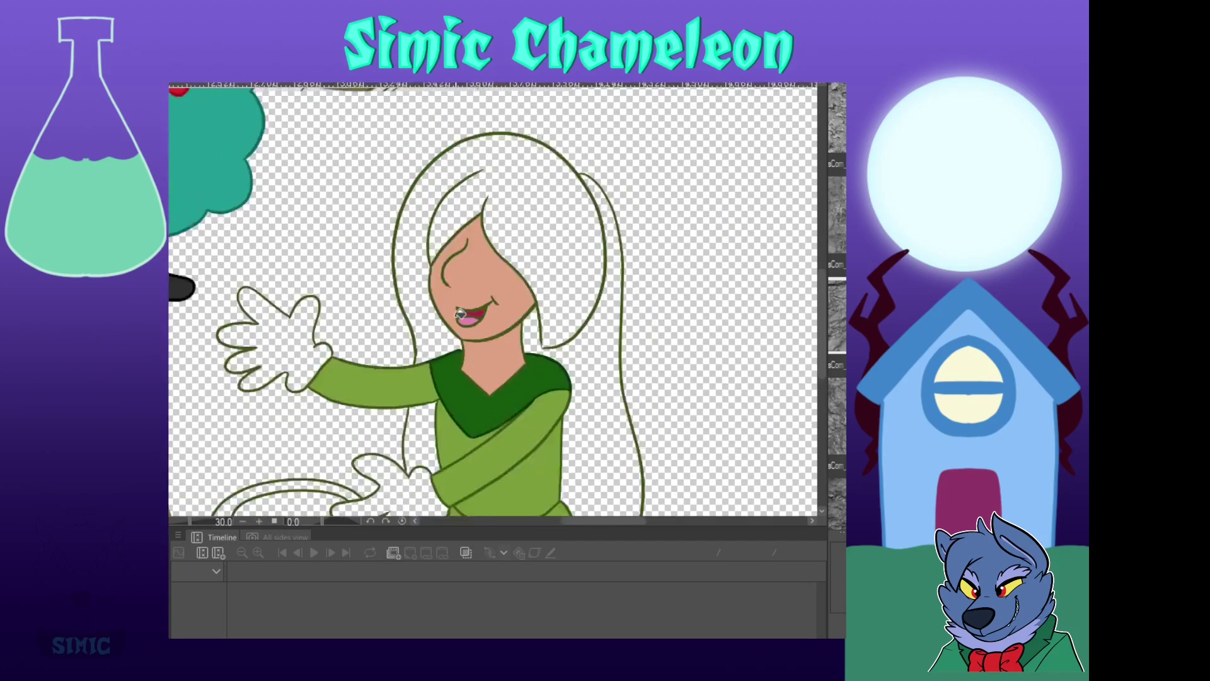
click(442, 294)
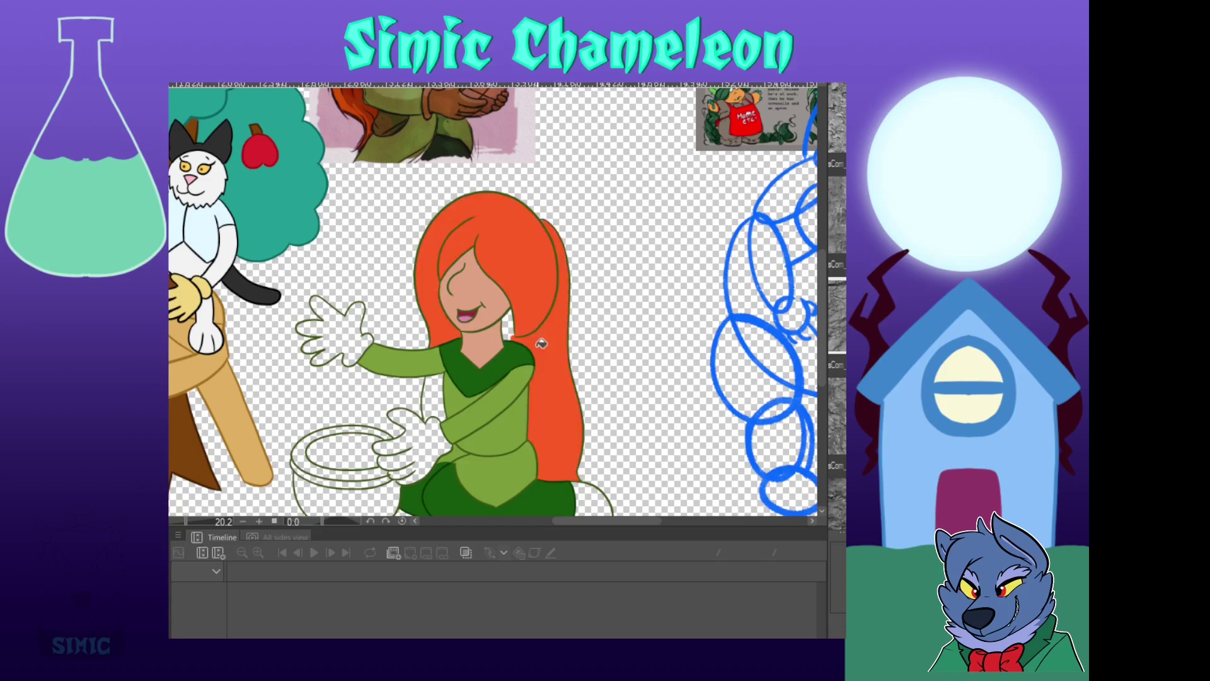
scroll(428, 398, down, 2)
click(539, 465)
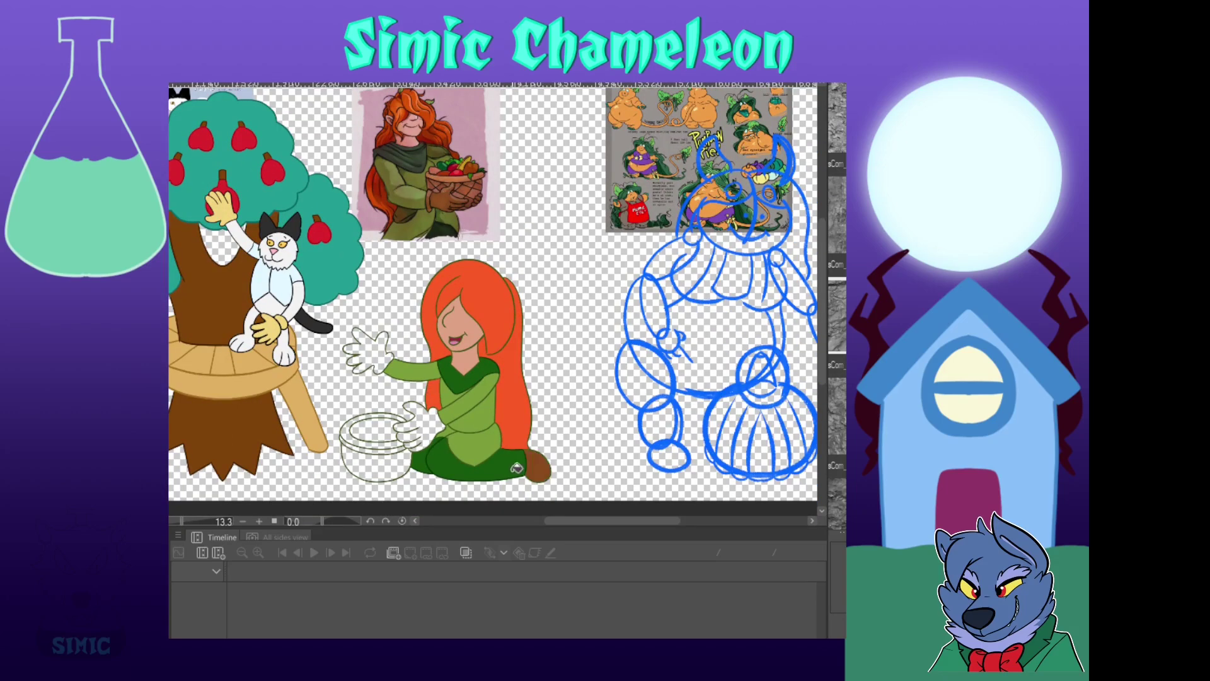
Fill both of the kneeling character's gloves with brown
click(419, 429)
click(372, 354)
scroll(383, 370, up, 3)
scroll(359, 372, down, 3)
scroll(382, 440, up, 3)
scroll(381, 438, up, 2)
Fill the basket's rim and body with light brown and its interior with dark brown
click(381, 441)
scroll(385, 448, down, 4)
scroll(398, 475, up, 4)
click(398, 476)
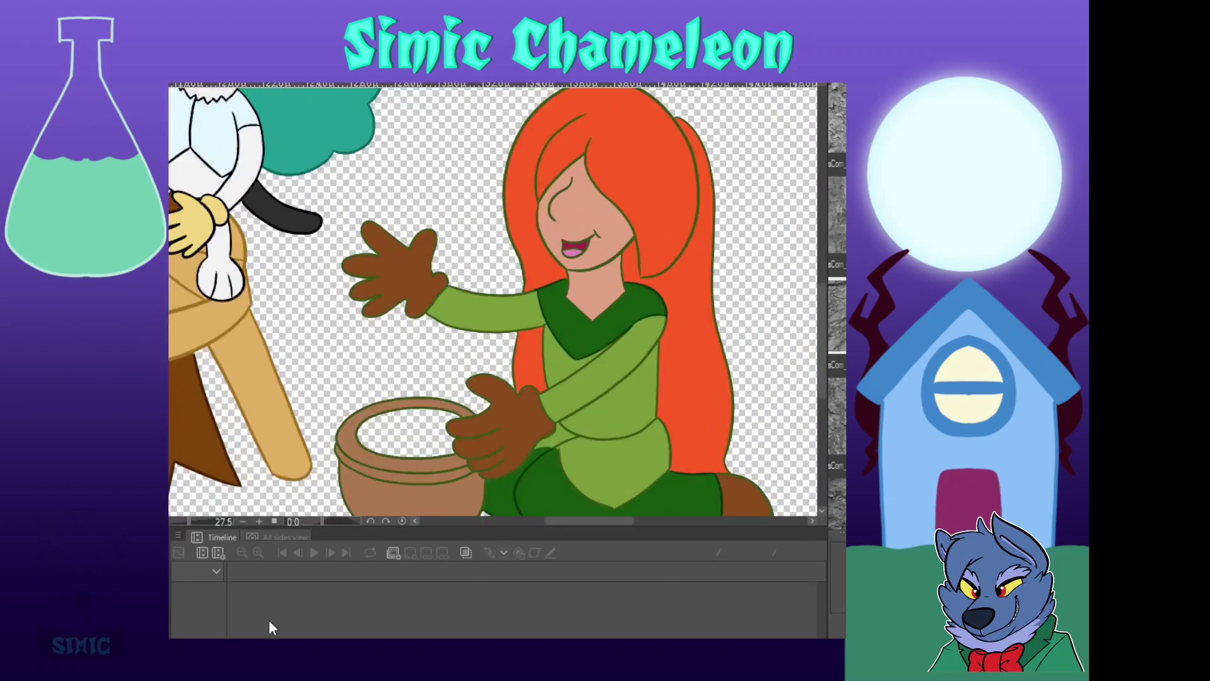
click(420, 437)
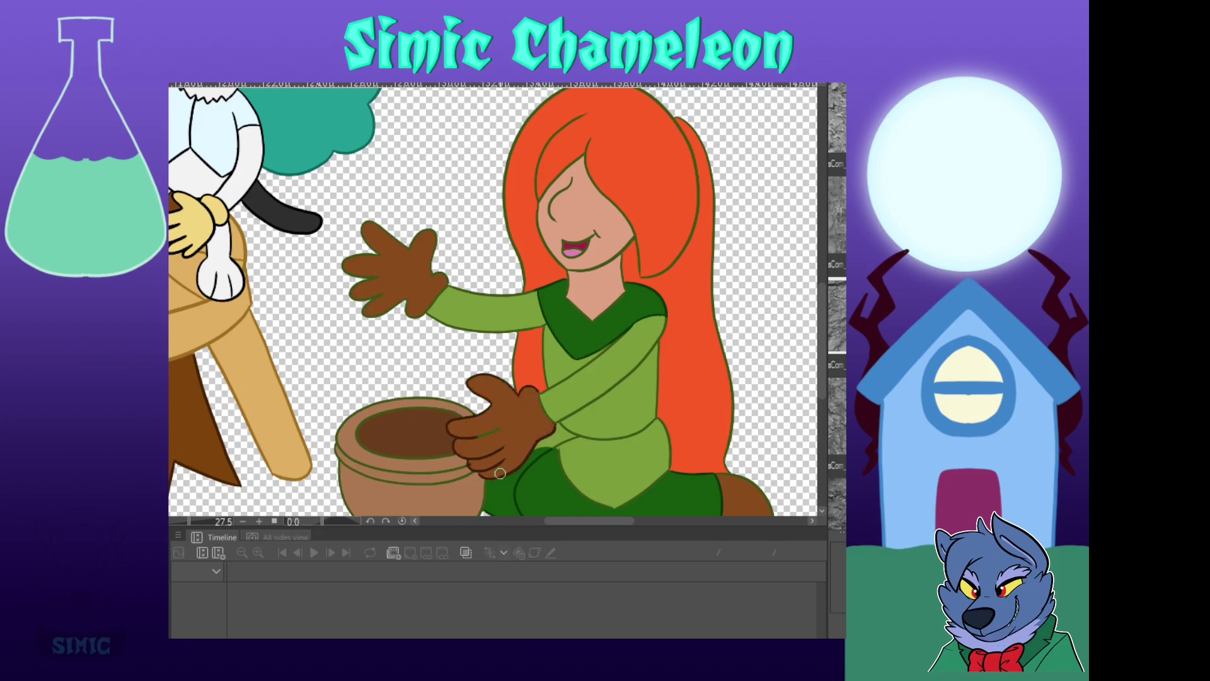
Recolour the outlines of the gloves and boot in dark brown and the basket's outline in medium brown
mouse_move(443, 288)
mouse_down()
mouse_move(359, 236)
mouse_move(399, 306)
mouse_up()
drag(747, 485, 628, 386)
drag(612, 440, 609, 376)
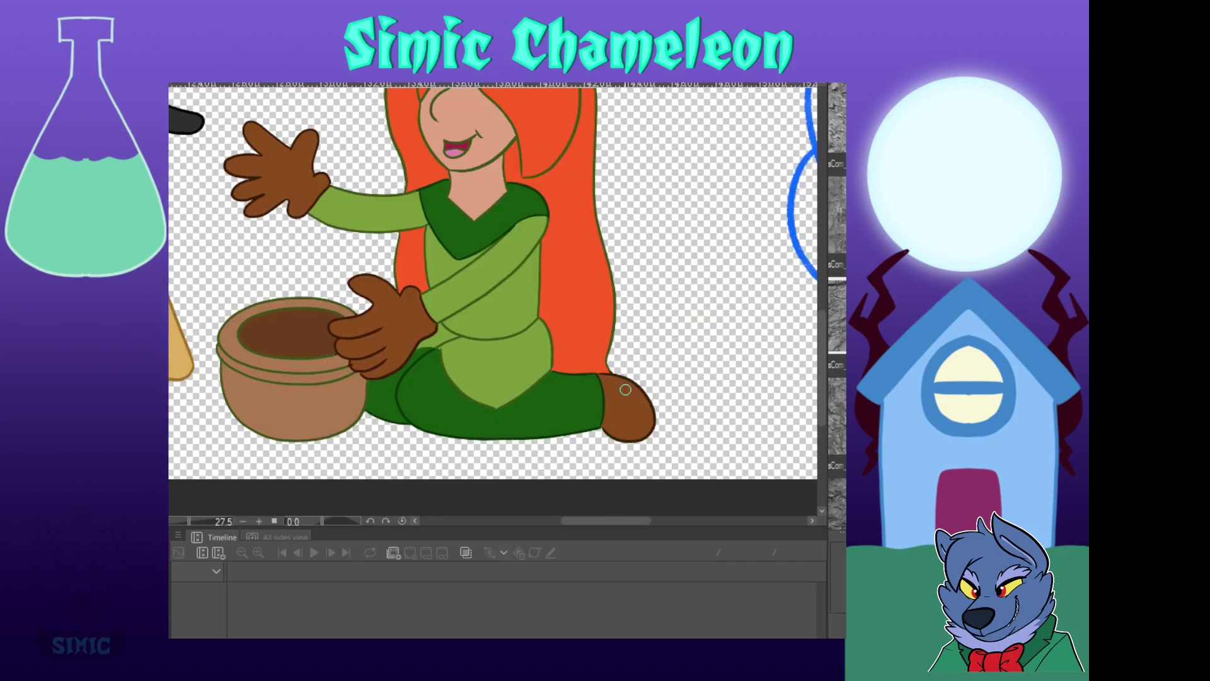
scroll(628, 386, down, 3)
scroll(452, 322, up, 4)
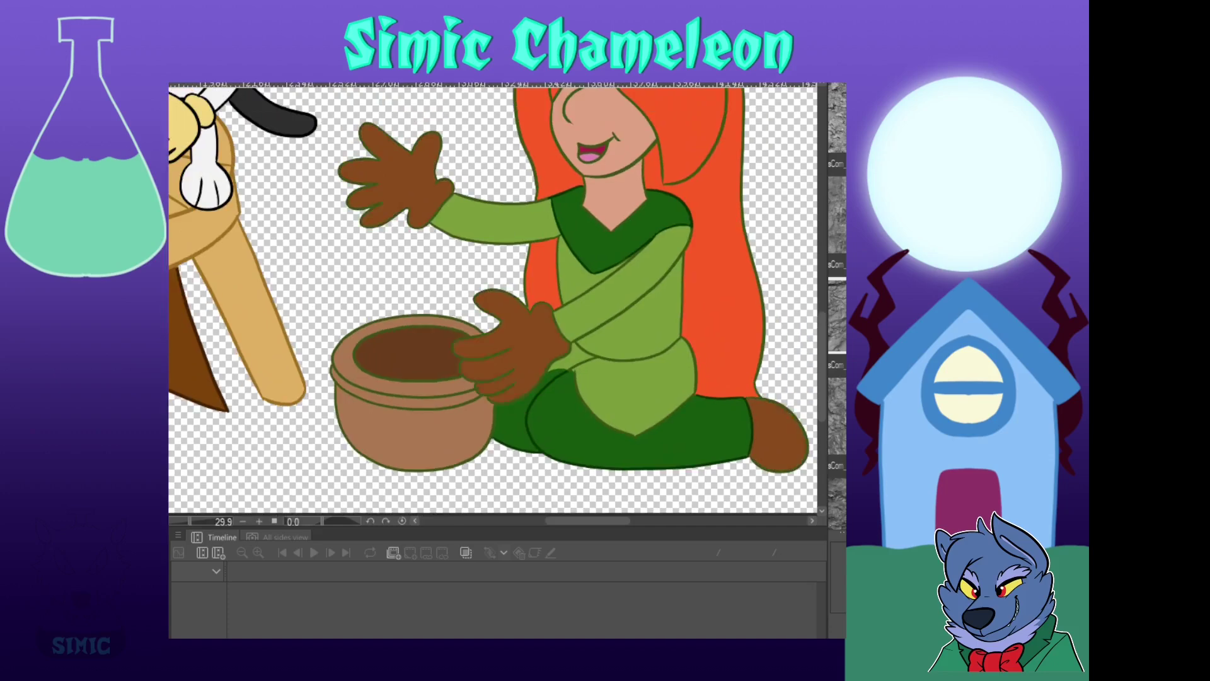
drag(442, 319, 340, 405)
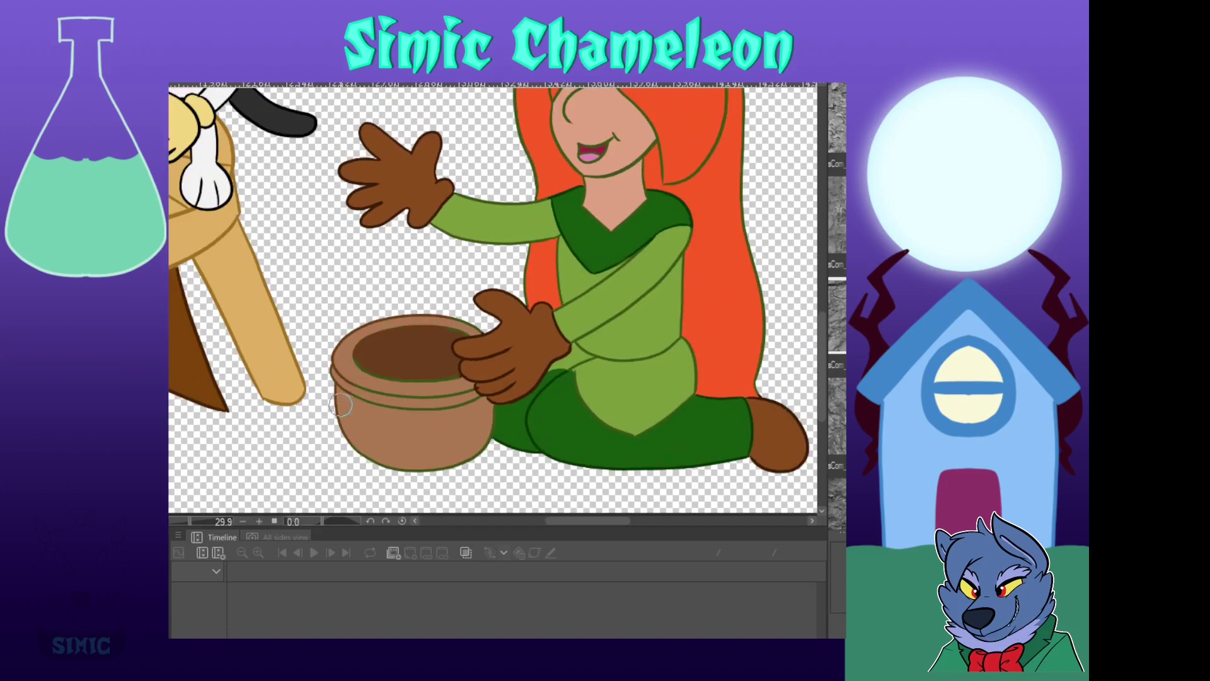
scroll(406, 340, up, 4)
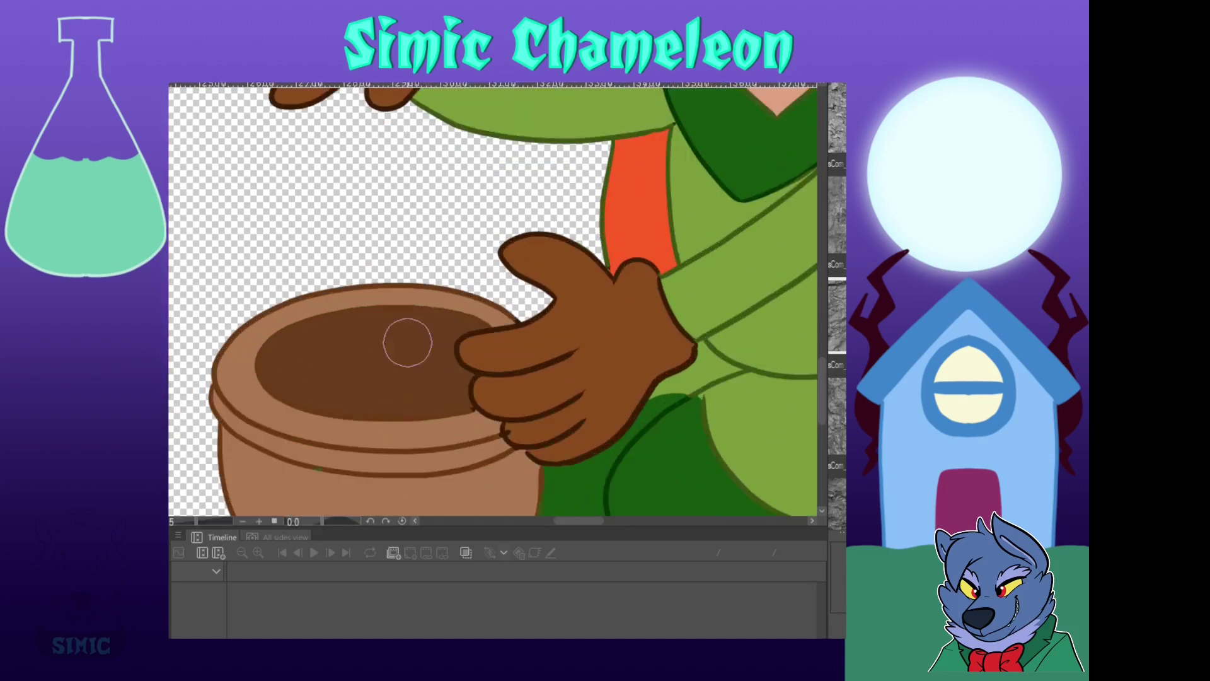
Draw crossing diagonal brown lines over the basket's body to form a woven lattice pattern
scroll(440, 234, down, 10)
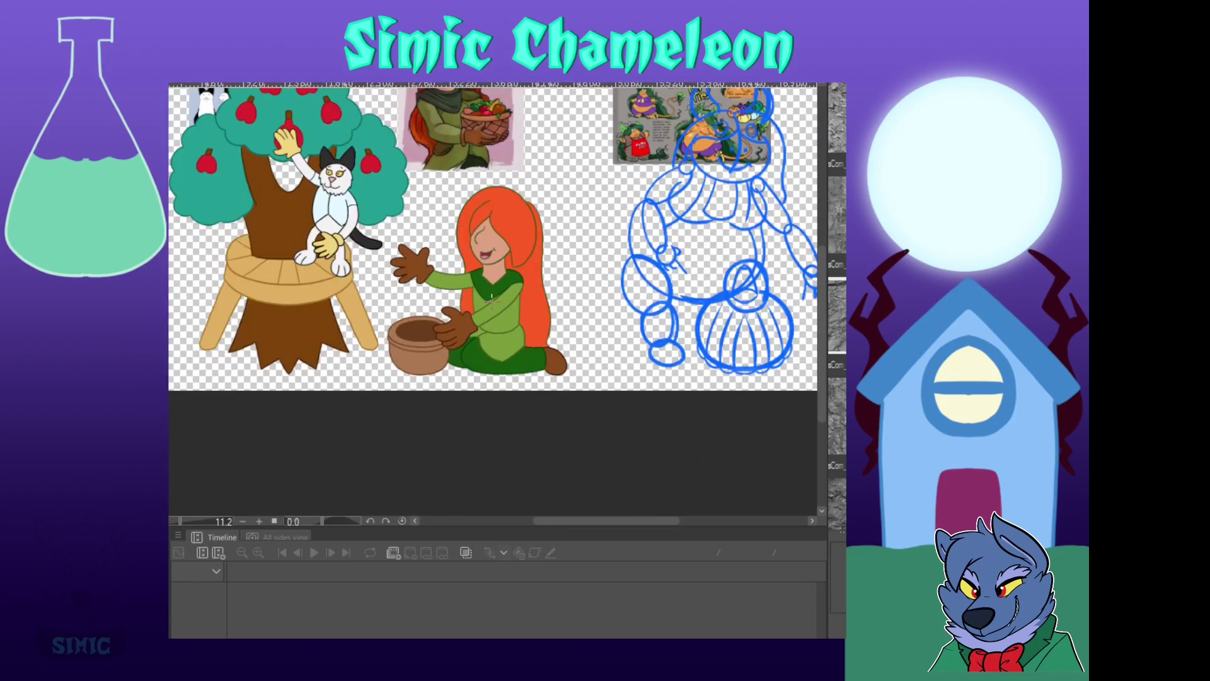
scroll(414, 363, up, 8)
drag(339, 297, 391, 400)
drag(396, 315, 454, 406)
drag(462, 319, 515, 380)
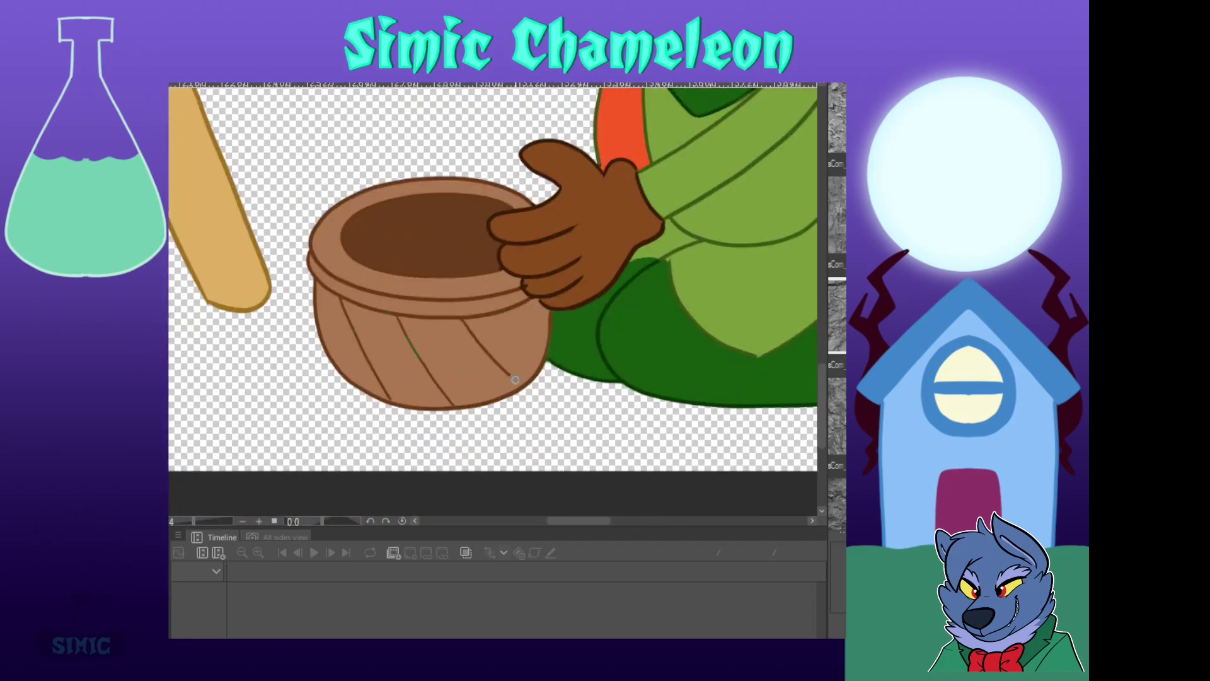
drag(321, 343, 368, 308)
drag(353, 380, 428, 316)
drag(399, 406, 474, 318)
drag(466, 401, 527, 309)
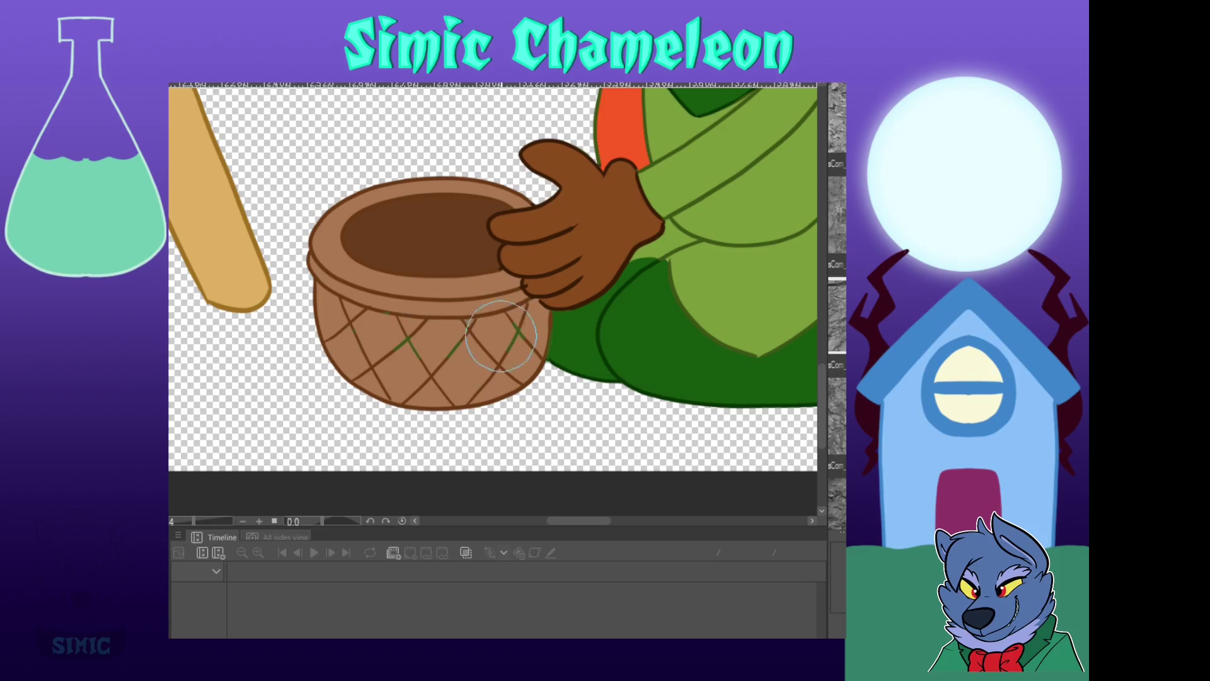
Recolour the outlines of the kneeling character's long hair in red
scroll(391, 332, down, 4)
scroll(370, 335, down, 2)
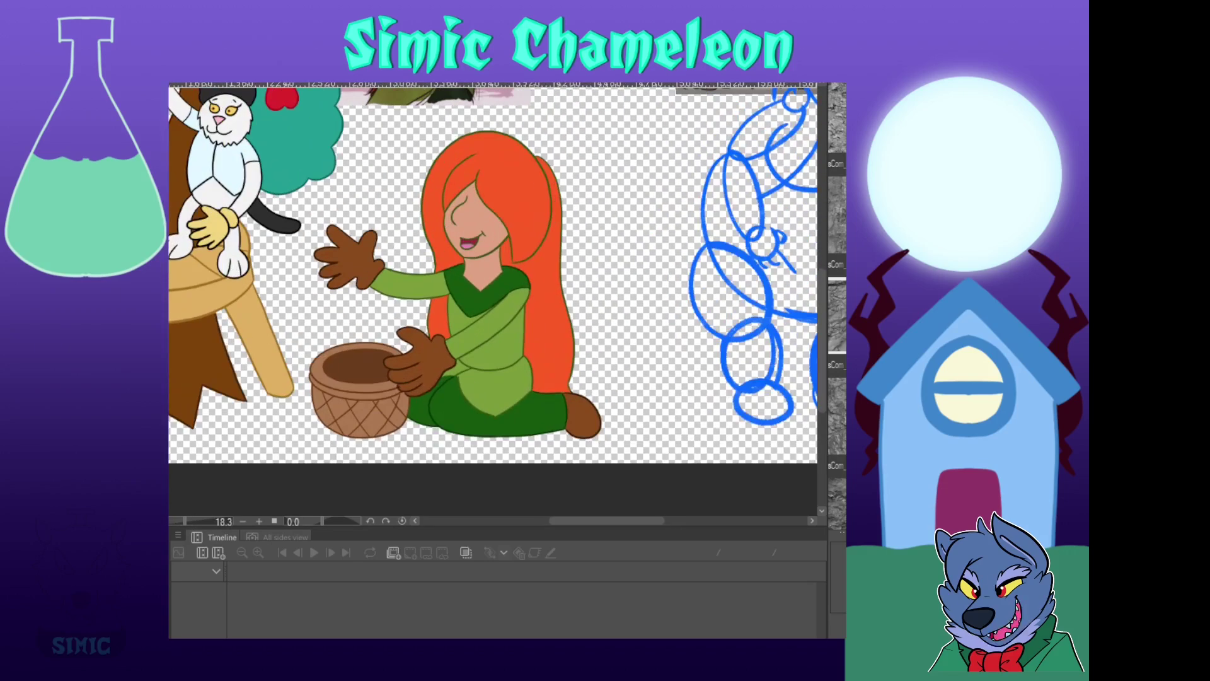
scroll(512, 144, up, 3)
drag(550, 165, 592, 462)
scroll(580, 358, down, 2)
key(ctrl+z)
mouse_move(484, 197)
mouse_down()
mouse_move(470, 236)
mouse_move(560, 293)
mouse_move(435, 237)
mouse_up()
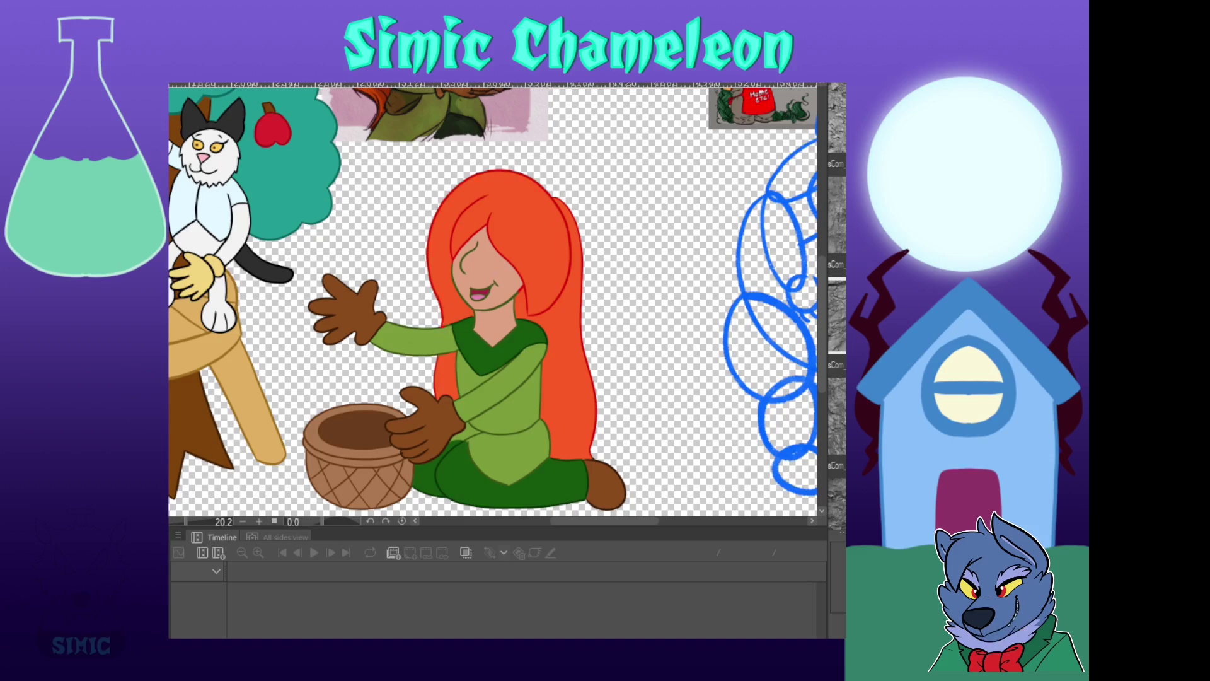
Recolour the kneeling character's face, nose and neck outlines in a darker skin tone
scroll(490, 282, up, 1)
drag(522, 332, 495, 371)
drag(535, 284, 472, 320)
click(455, 235)
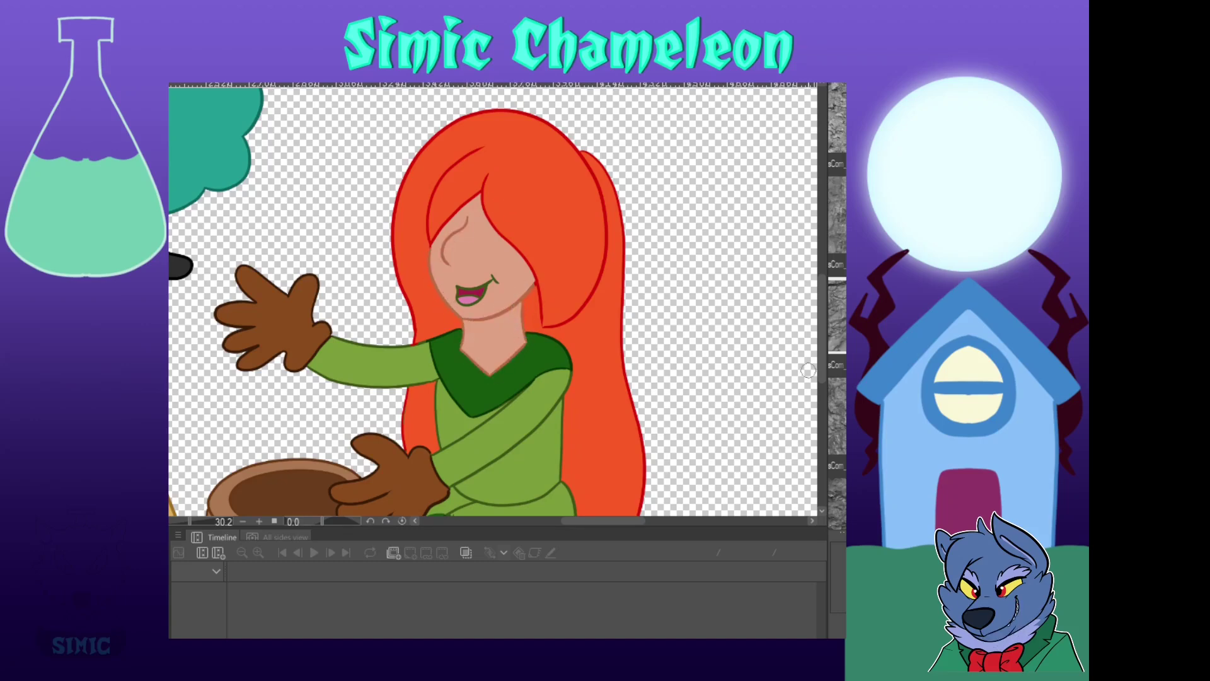
Recolour the kneeling character's mouth outline in dark red and the line around the tongue in darker pink
scroll(509, 332, up, 1)
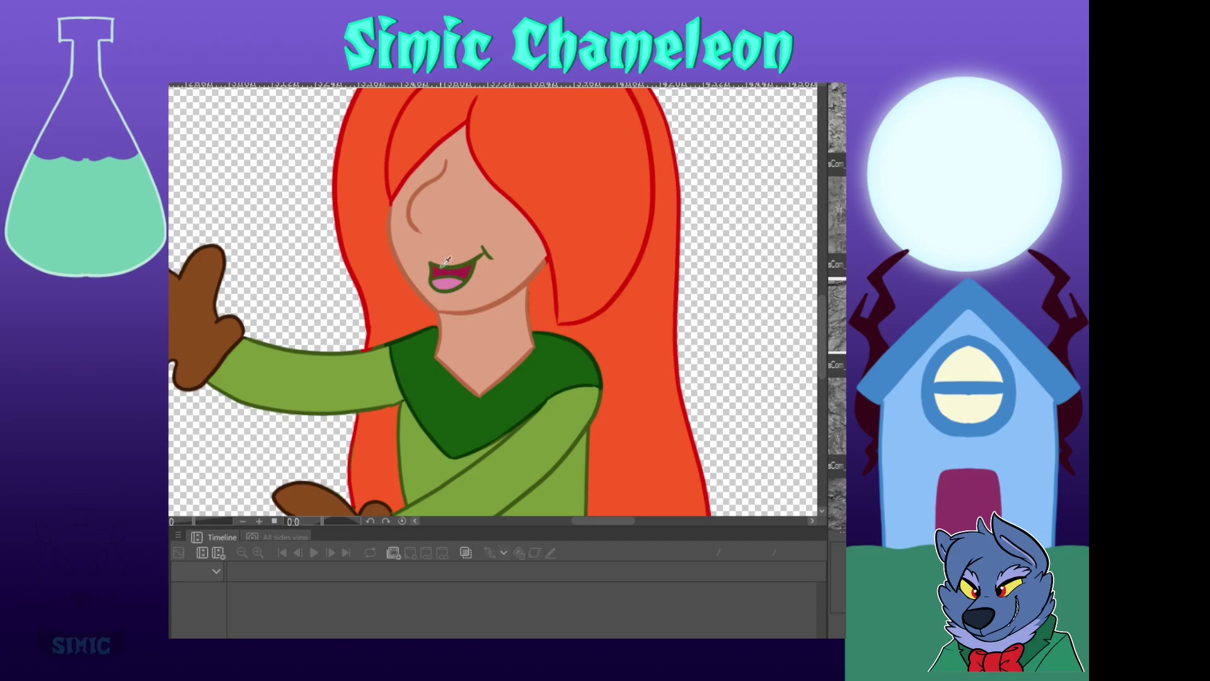
scroll(510, 289, up, 2)
click(357, 273)
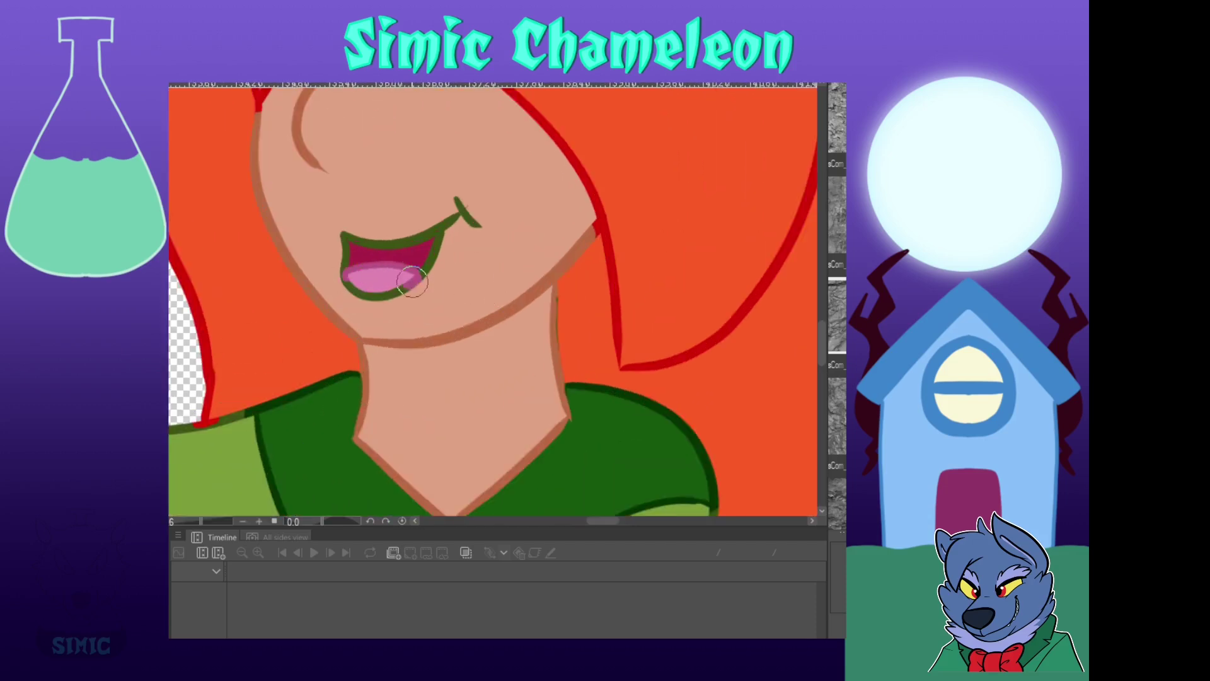
scroll(357, 273, down, 1)
scroll(490, 381, down, 1)
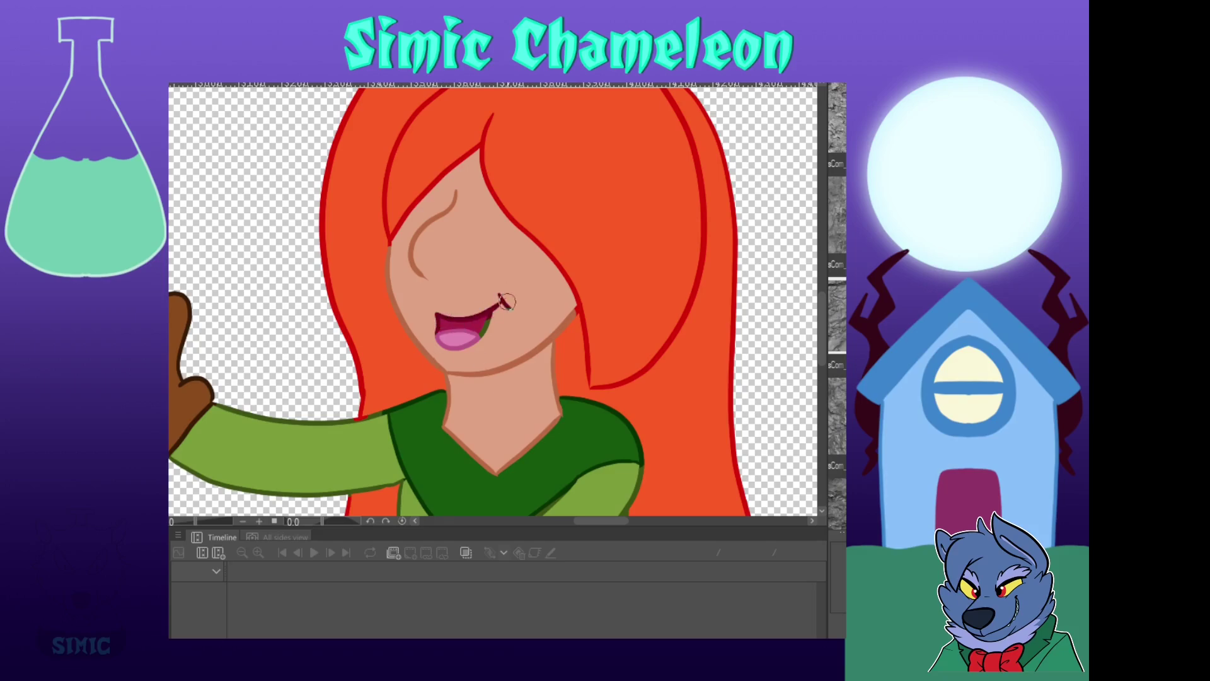
Recolour the cat's entire line art in light grey
scroll(410, 315, down, 4)
scroll(367, 260, up, 1)
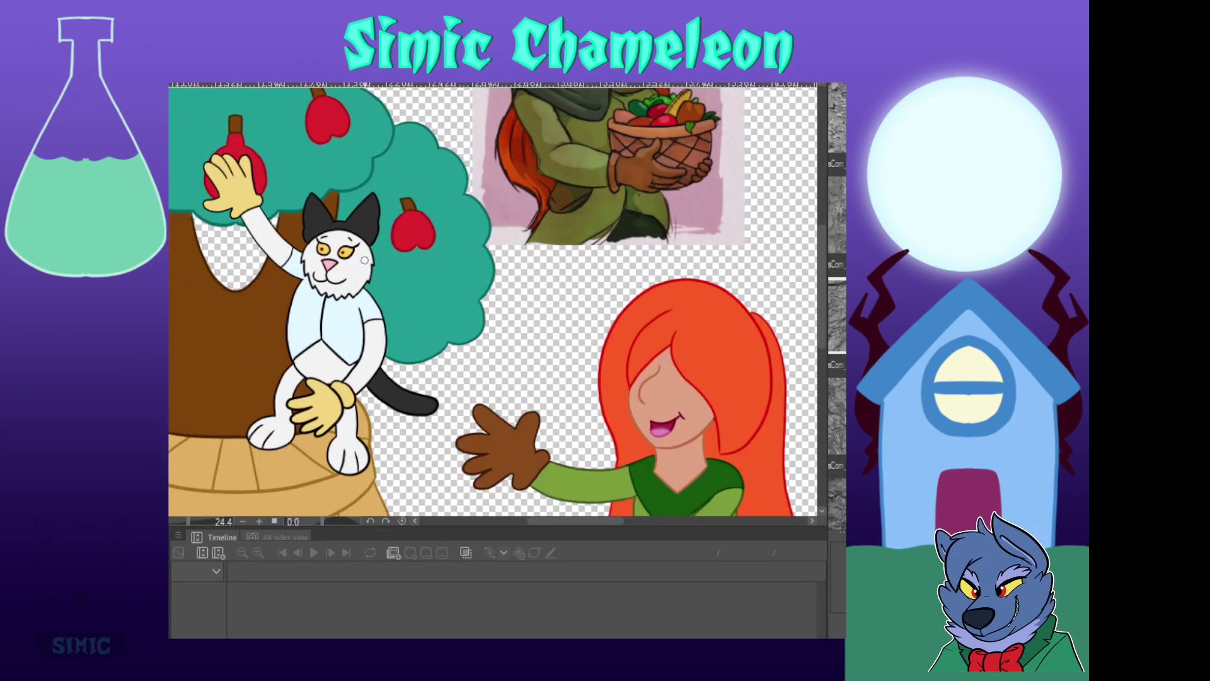
scroll(367, 260, down, 2)
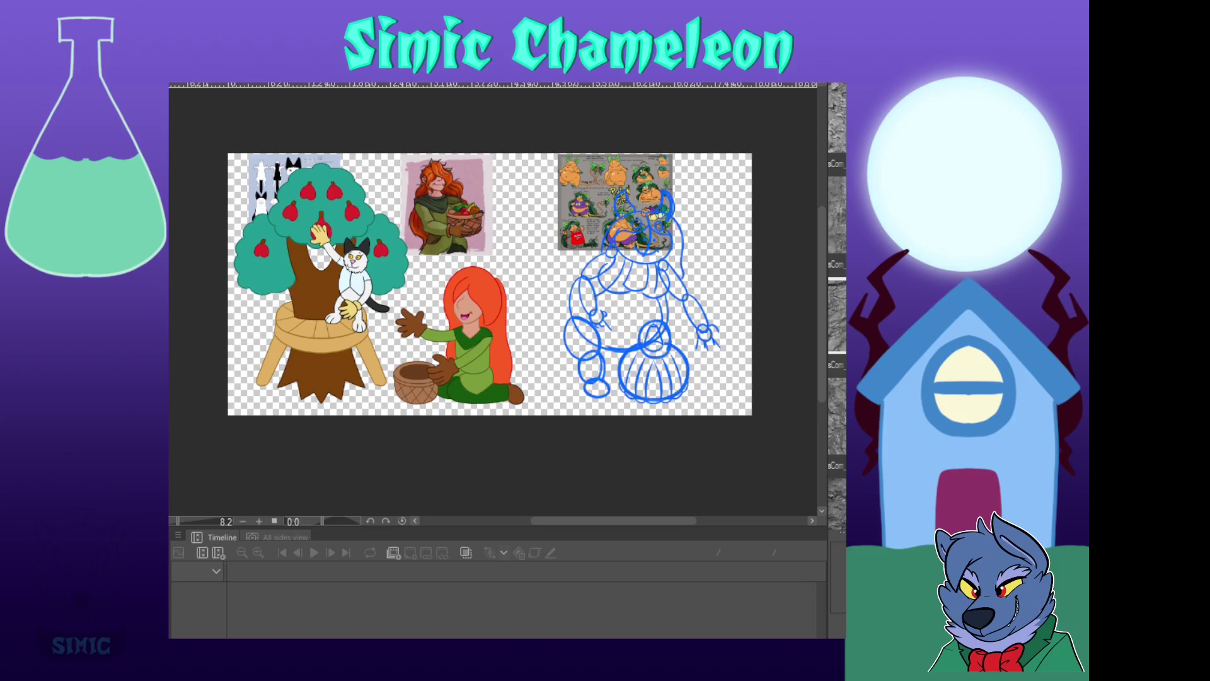
scroll(493, 300, up, 1)
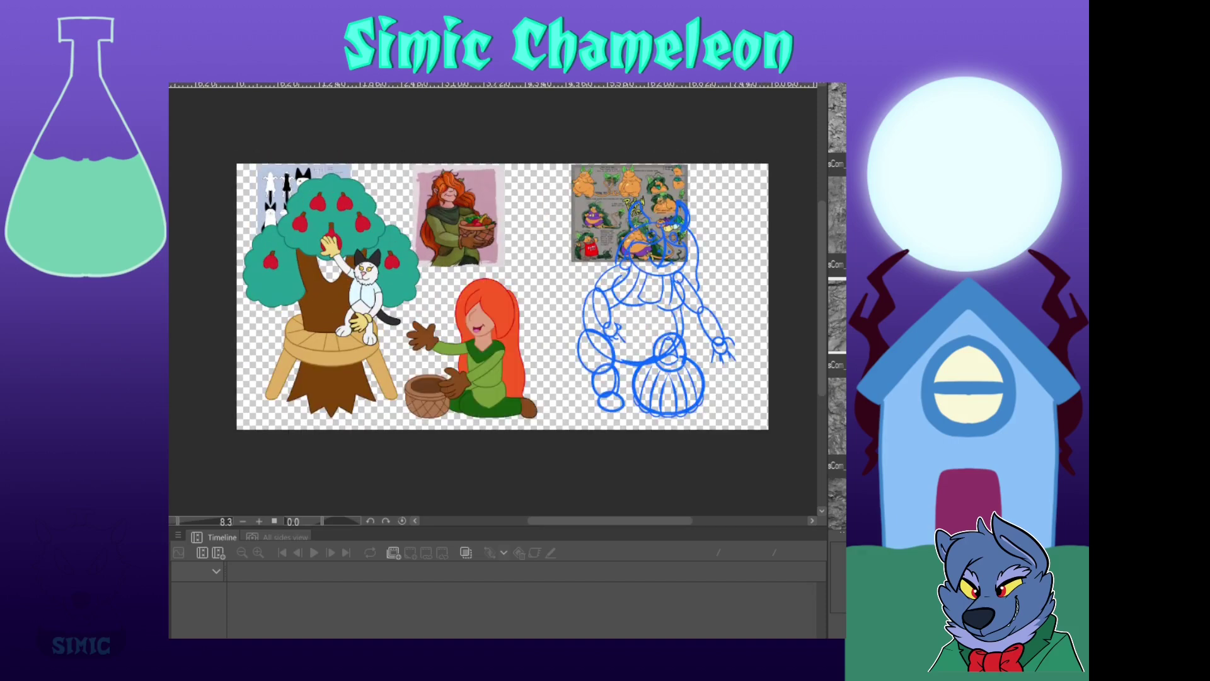
scroll(332, 288, up, 3)
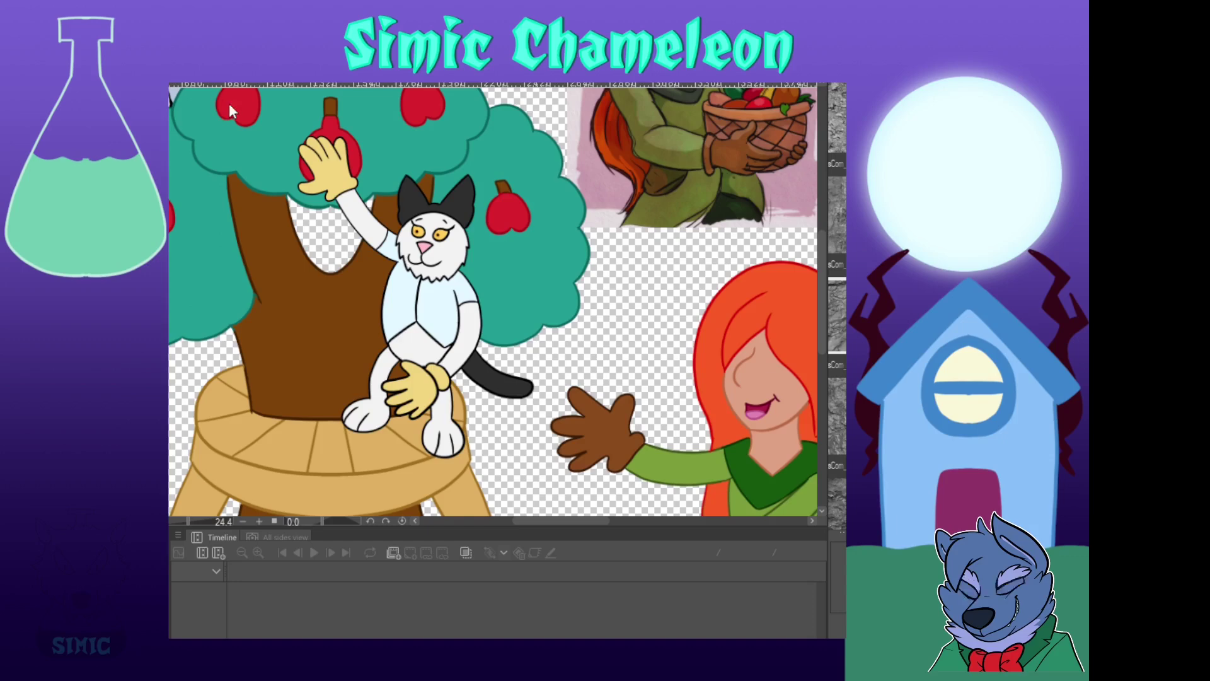
key(alt+Delete)
scroll(558, 401, up, 1)
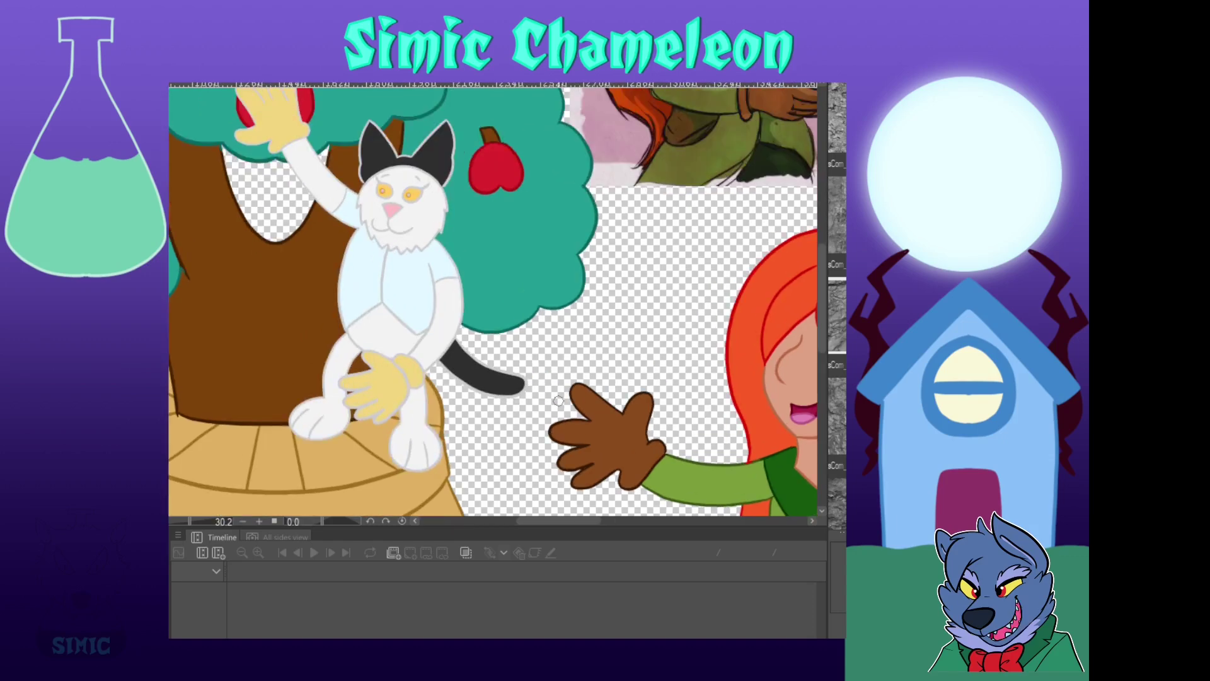
Recolour the cat's ear, tail and eye lines in black, the shirt's outline in light blue and the gloves' in darker yellow
mouse_move(456, 341)
mouse_down()
mouse_move(512, 377)
mouse_move(441, 361)
mouse_up()
mouse_move(403, 189)
mouse_down()
mouse_move(438, 382)
mouse_move(448, 348)
mouse_move(485, 376)
mouse_move(399, 374)
mouse_move(457, 380)
mouse_up()
drag(765, 229, 758, 102)
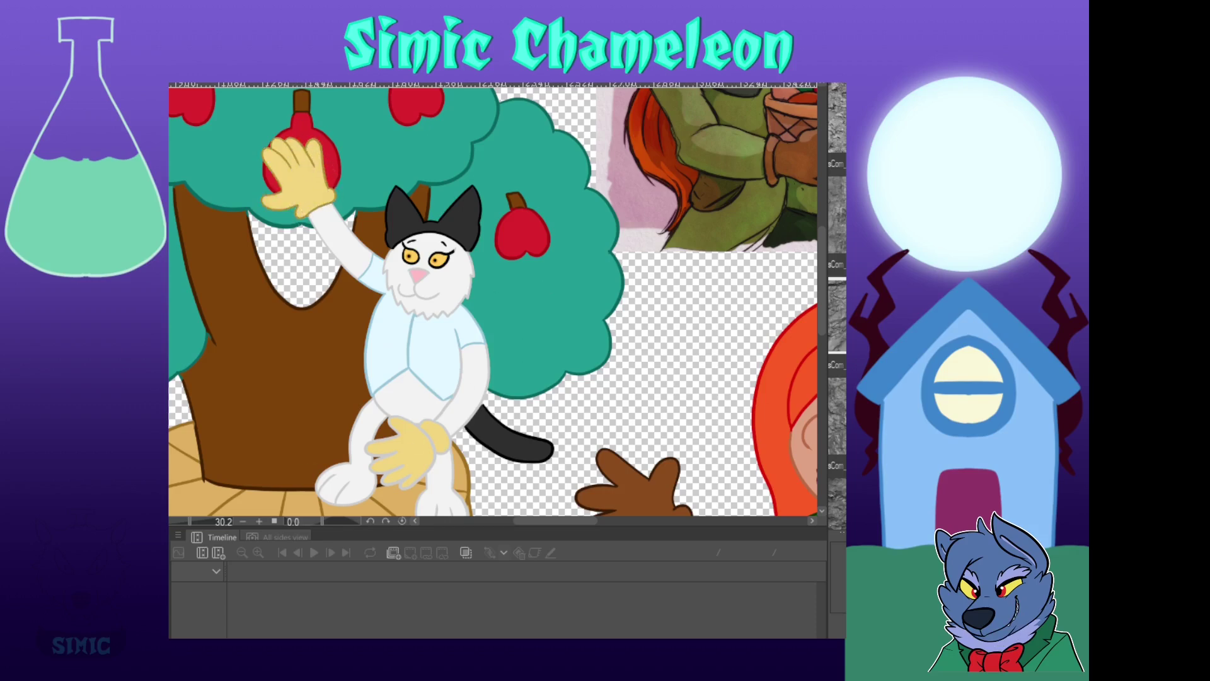
drag(376, 468, 422, 463)
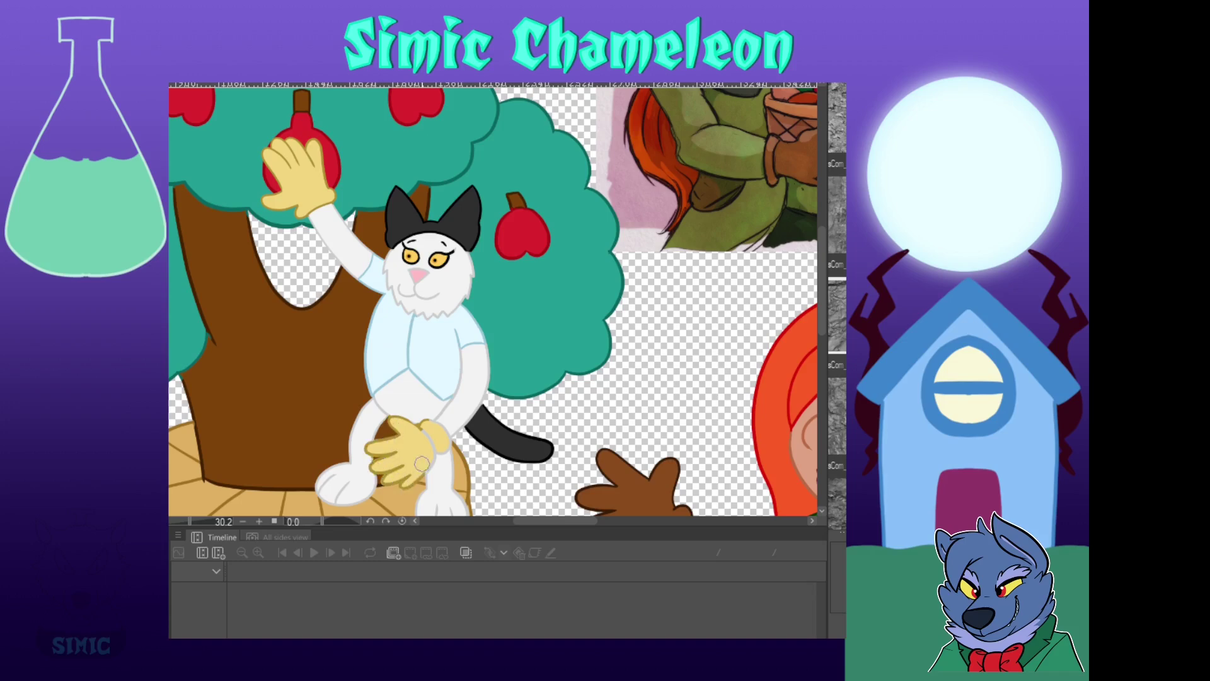
Recolour the cat's nose outline in dark pink and touch up the lines around its eyes
scroll(454, 241, up, 11)
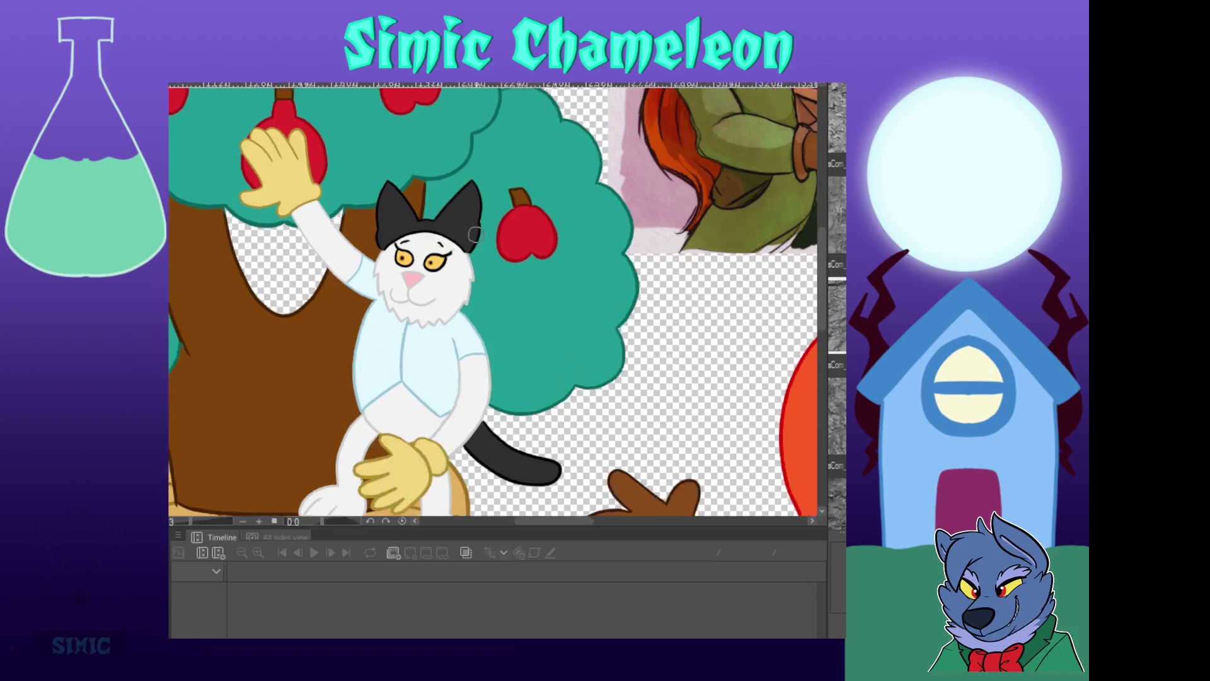
drag(306, 334, 328, 376)
mouse_move(306, 336)
mouse_down()
mouse_move(342, 357)
mouse_move(313, 346)
mouse_move(326, 379)
mouse_up()
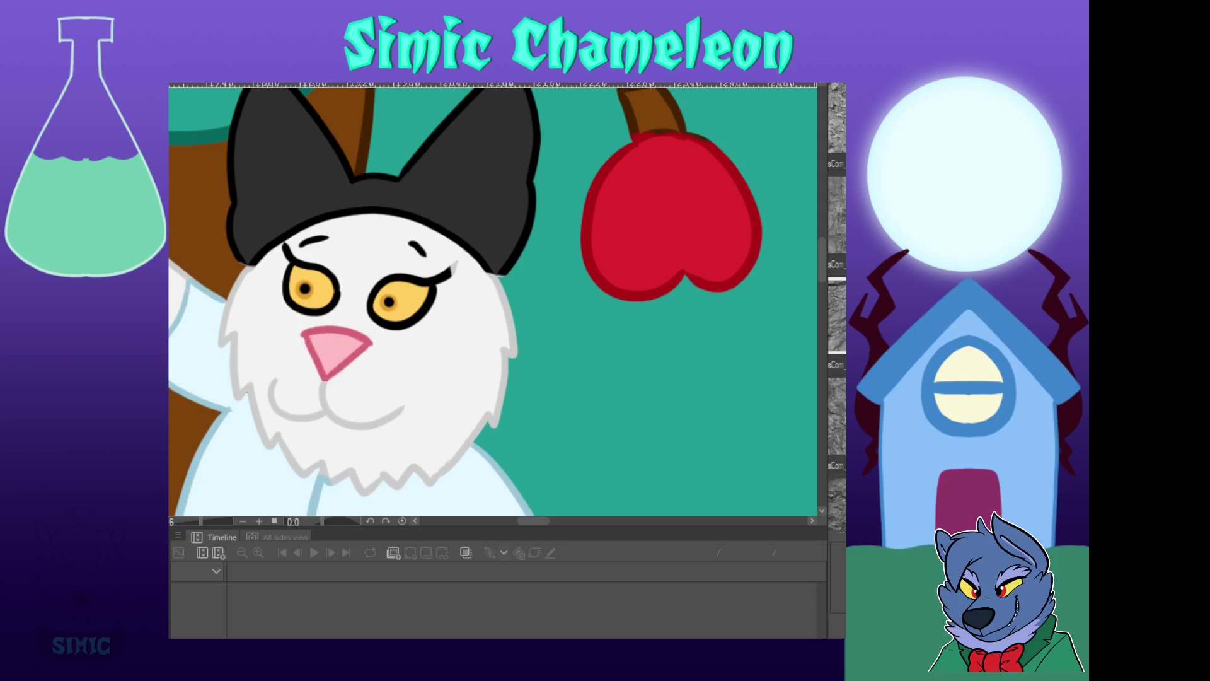
mouse_move(333, 282)
mouse_down()
mouse_move(287, 255)
mouse_move(330, 300)
mouse_move(422, 311)
mouse_up()
mouse_move(449, 272)
mouse_down()
mouse_move(413, 285)
mouse_move(402, 326)
mouse_move(456, 265)
mouse_up()
Try to recolour the cat's line art in gold
click(422, 136)
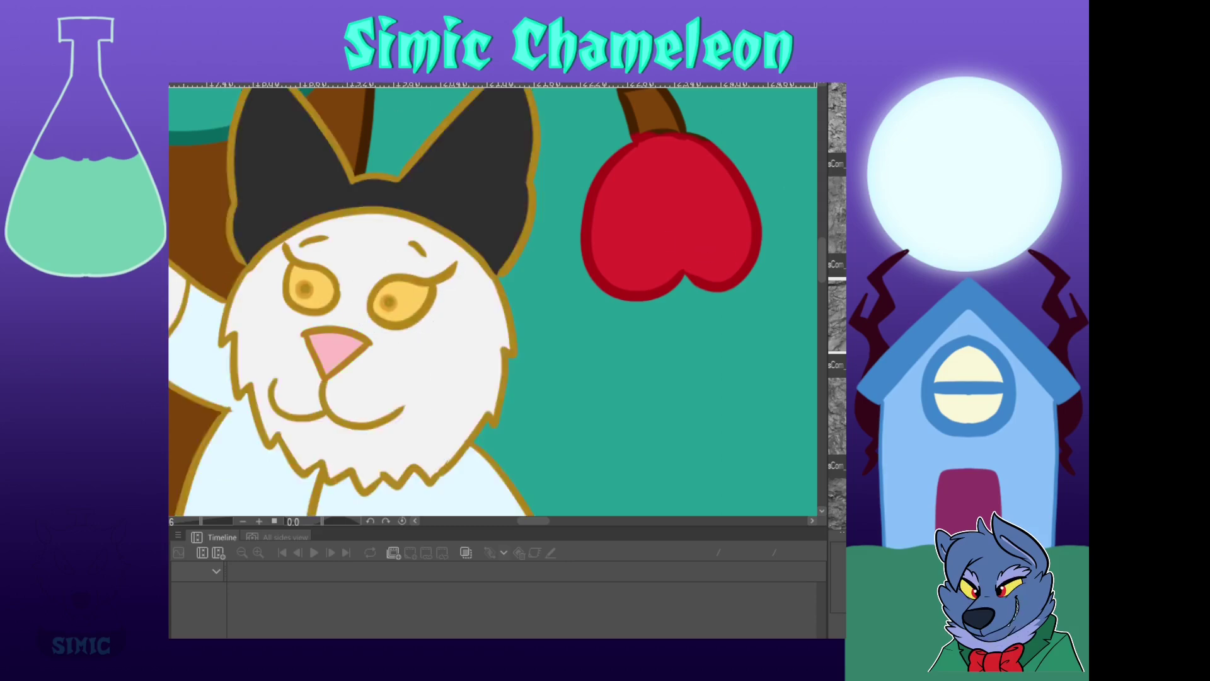
key(ctrl+z)
scroll(498, 256, down, 12)
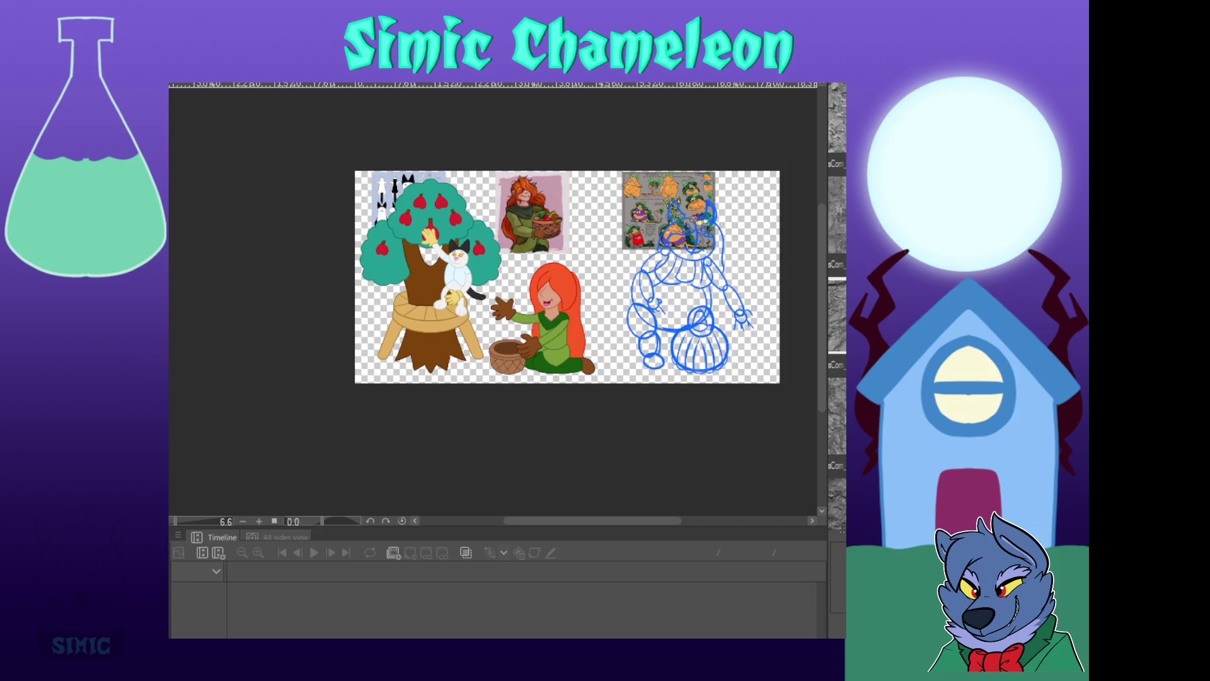
key(Delete)
key(ctrl+z)
Ink the pumpkin's tapered stem and its rounded base over the blue sketch, mirrored about a vertical symmetry line
scroll(670, 218, up, 3)
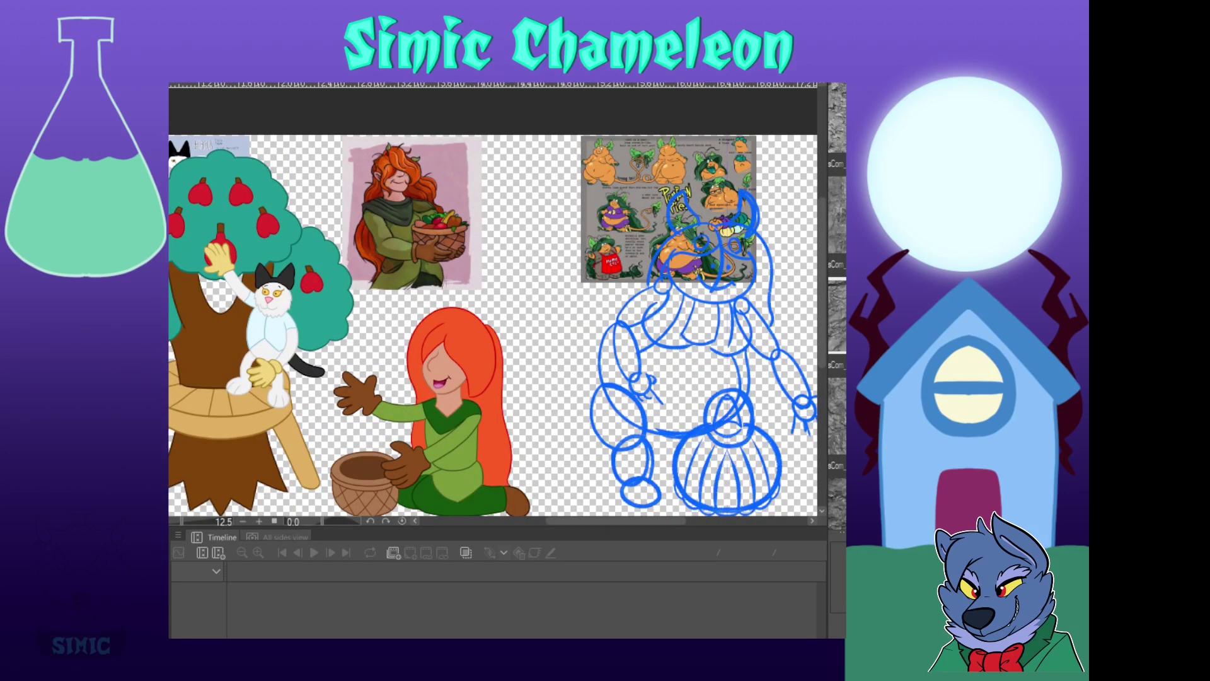
scroll(558, 312, down, 2)
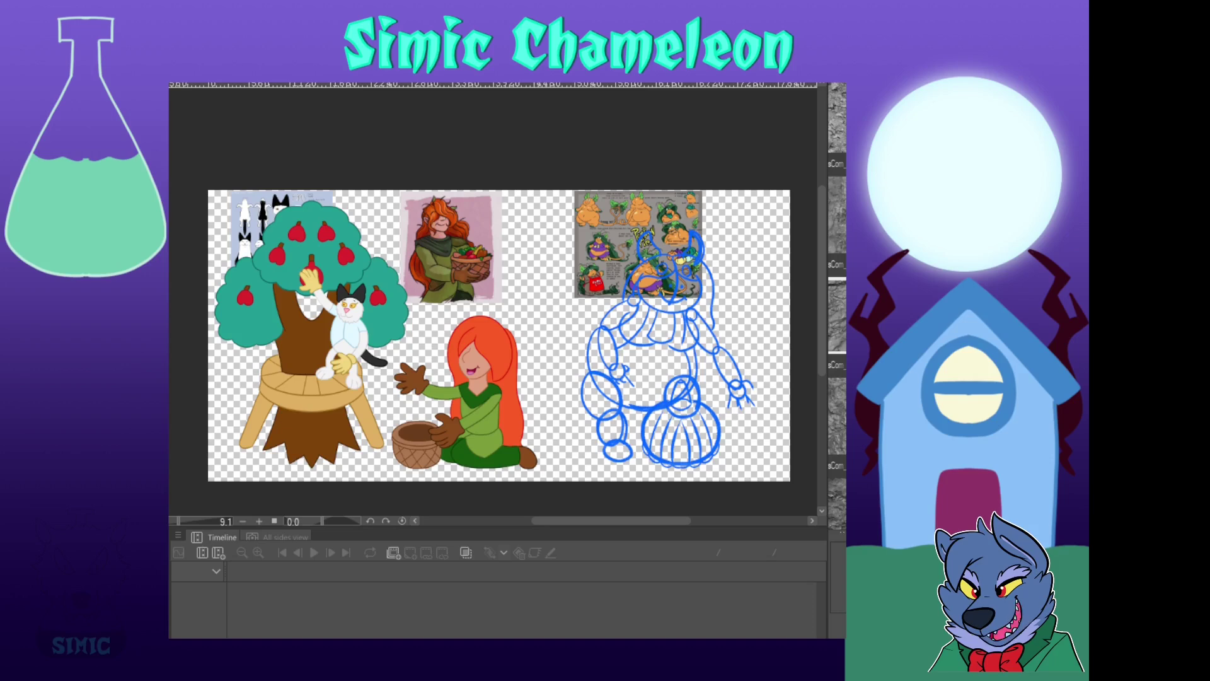
scroll(384, 224, up, 2)
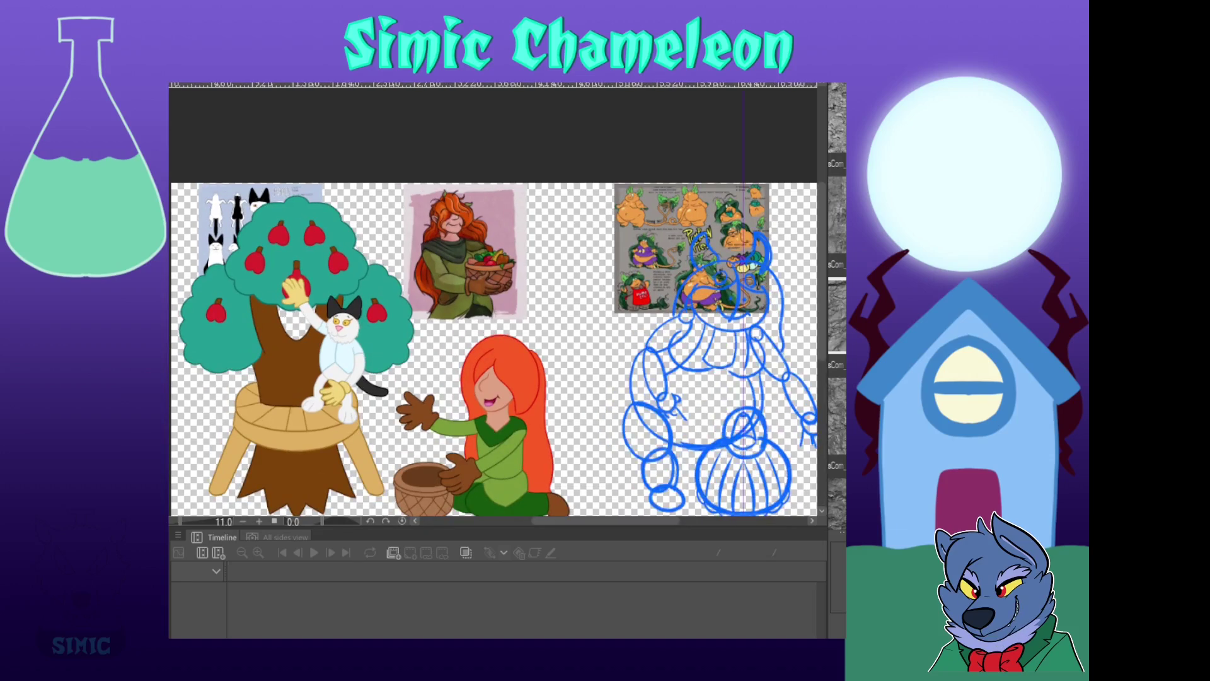
scroll(769, 444, up, 3)
drag(725, 452, 665, 431)
scroll(665, 432, up, 3)
mouse_move(647, 285)
mouse_down()
mouse_move(611, 422)
mouse_move(648, 433)
mouse_up()
drag(632, 498, 517, 279)
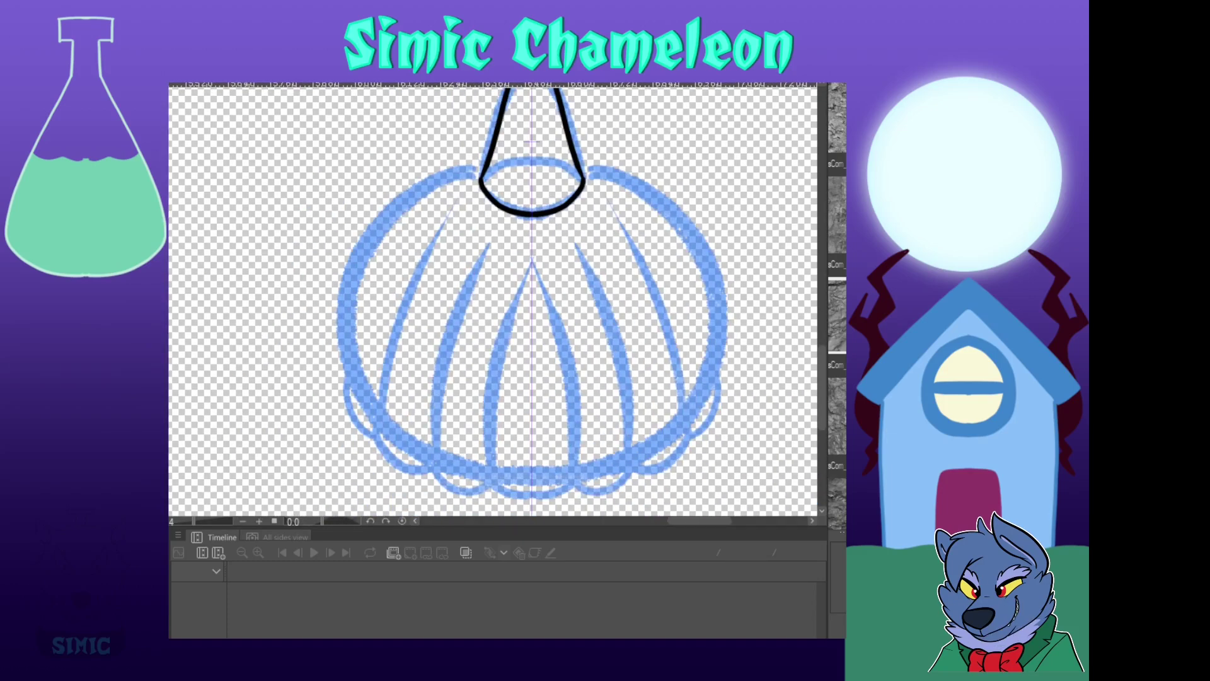
Ink the pumpkin's outer lobes, curved ribs and scalloped lower edge symmetrically over the blue sketch
scroll(473, 166, down, 1)
mouse_move(474, 168)
mouse_down()
mouse_move(372, 219)
mouse_move(377, 429)
mouse_move(424, 444)
mouse_up()
key(ctrl+z)
key(ctrl+z)
mouse_move(473, 169)
mouse_down()
mouse_move(341, 294)
mouse_move(372, 401)
mouse_move(407, 447)
mouse_move(517, 475)
mouse_up()
mouse_move(371, 404)
mouse_down()
mouse_move(435, 223)
mouse_move(472, 182)
mouse_up()
mouse_move(495, 208)
mouse_down()
mouse_move(433, 364)
mouse_move(431, 451)
mouse_up()
mouse_move(484, 462)
mouse_down()
mouse_move(477, 362)
mouse_move(513, 213)
mouse_up()
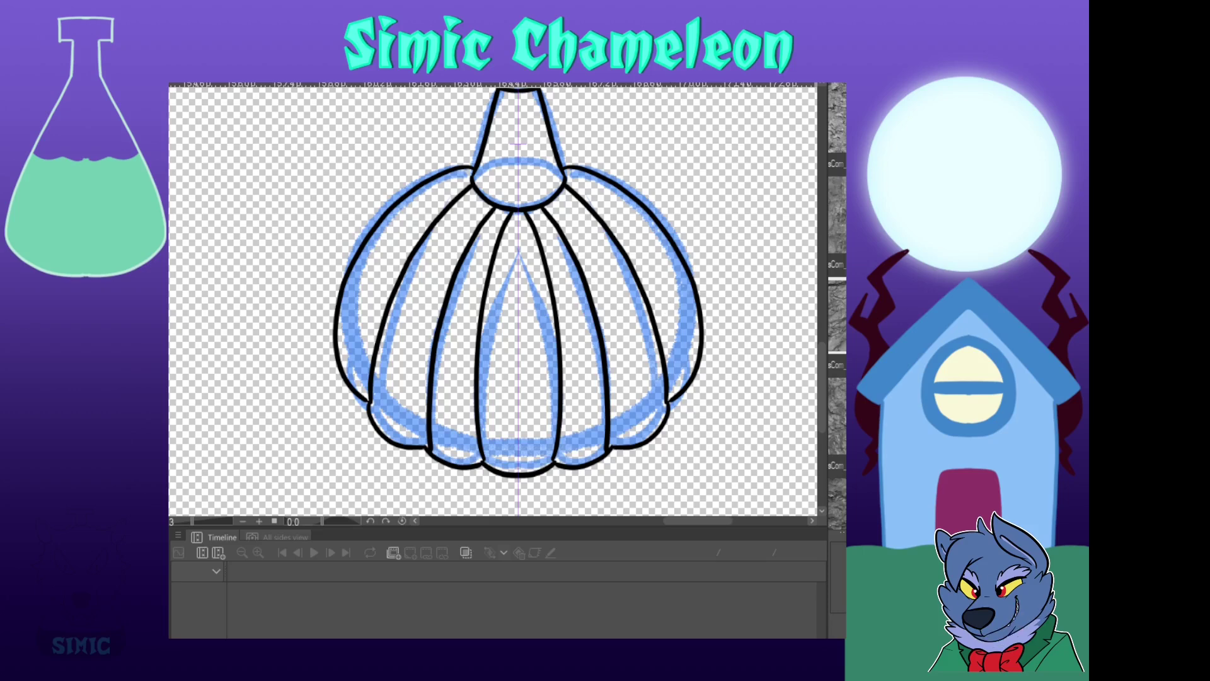
Undo the inked pumpkin lobes and ribs, keeping the stem
key(ctrl+z)
key(ctrl+z)
key(ctrl+z)
key(ctrl+z)
key(ctrl+z)
key(ctrl+z)
key(ctrl+z)
key(ctrl+z)
key(ctrl+z)
key(ctrl+z)
Redraw the pumpkin's lobes with smoother mirrored ribs running from the stem to a scalloped lower edge
mouse_move(473, 168)
mouse_down()
mouse_move(419, 182)
mouse_move(366, 407)
mouse_move(465, 162)
mouse_move(336, 343)
mouse_move(379, 325)
mouse_move(418, 445)
mouse_up()
key(ctrl+z)
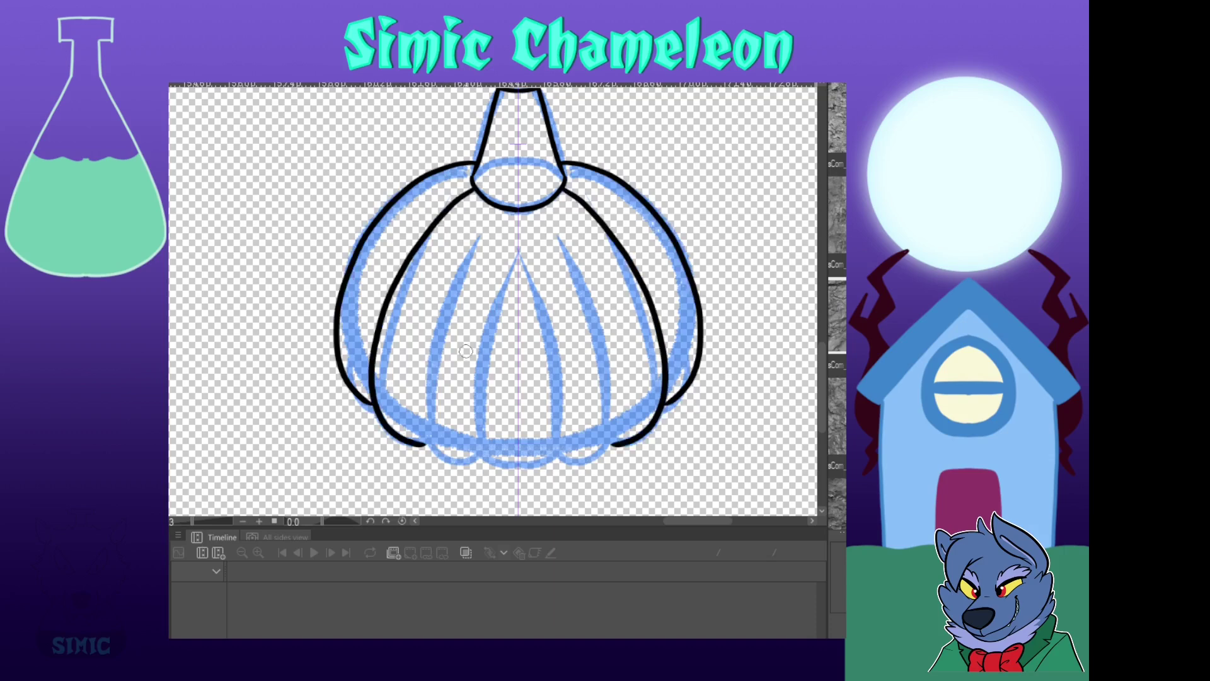
mouse_move(494, 208)
mouse_down()
mouse_move(425, 418)
mouse_move(487, 287)
mouse_move(474, 462)
mouse_up()
mouse_move(512, 212)
mouse_down()
mouse_move(487, 287)
mouse_move(517, 473)
mouse_up()
drag(423, 445, 484, 459)
scroll(306, 196, down, 4)
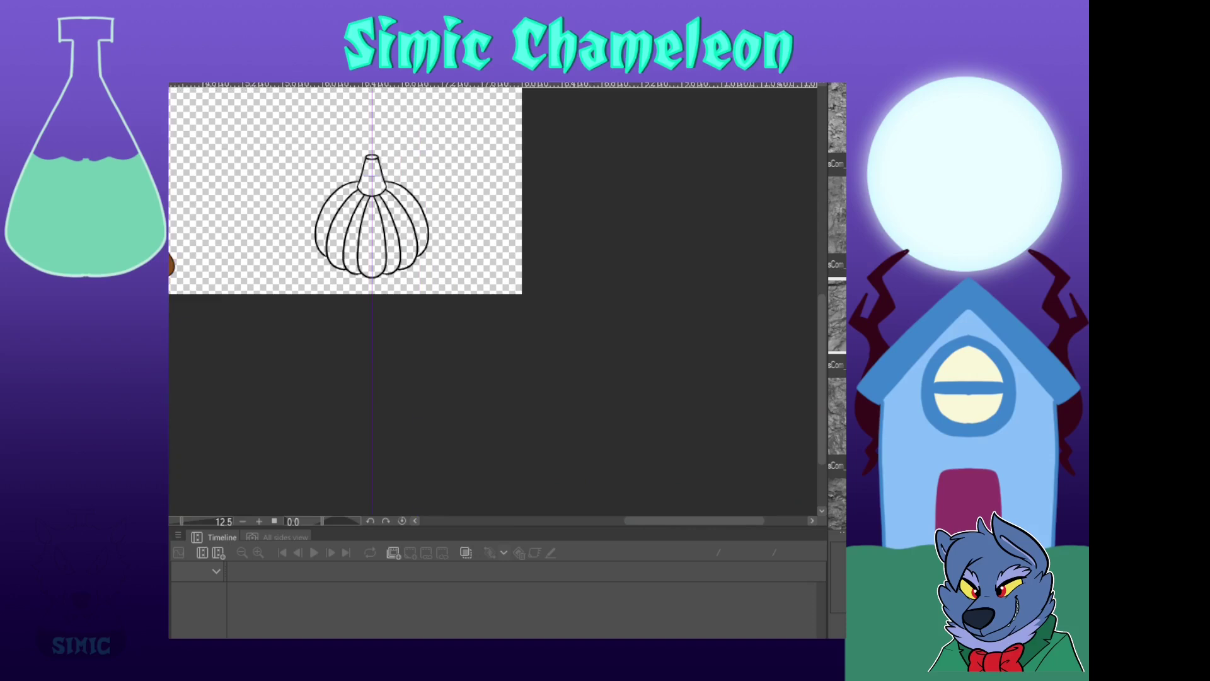
Recolour the pumpkin's rib outlines in orange-red and its stem outline in dark red
drag(306, 196, 491, 428)
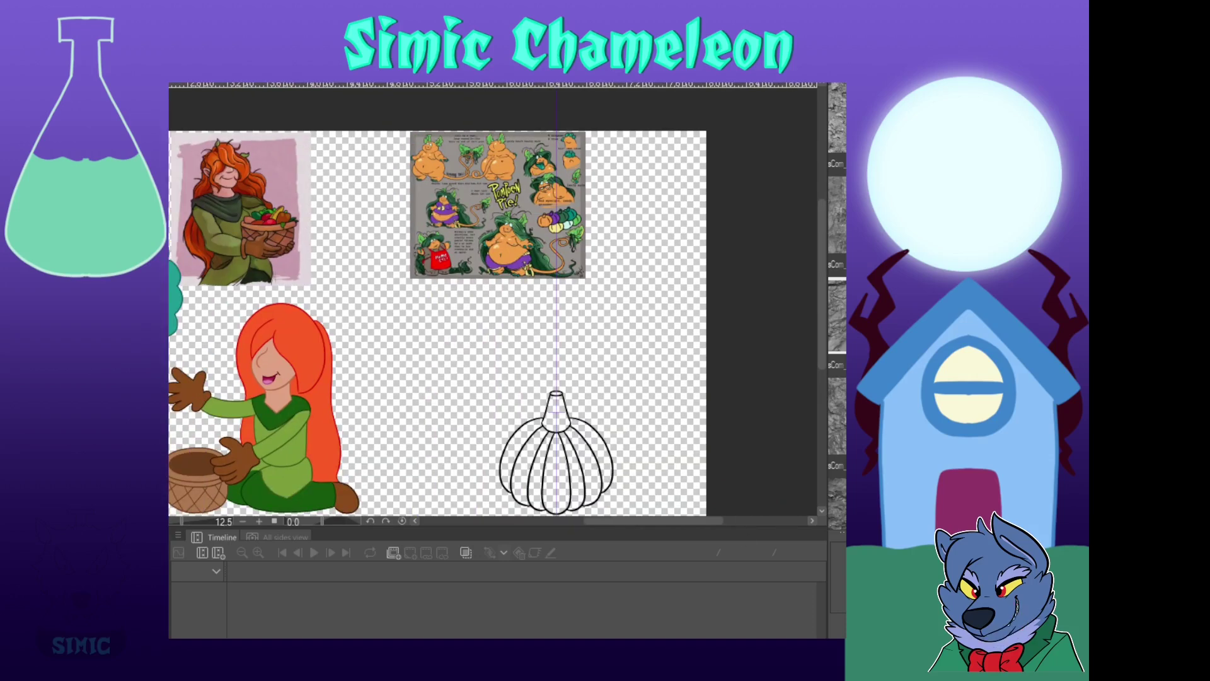
scroll(559, 448, up, 3)
drag(559, 345, 538, 406)
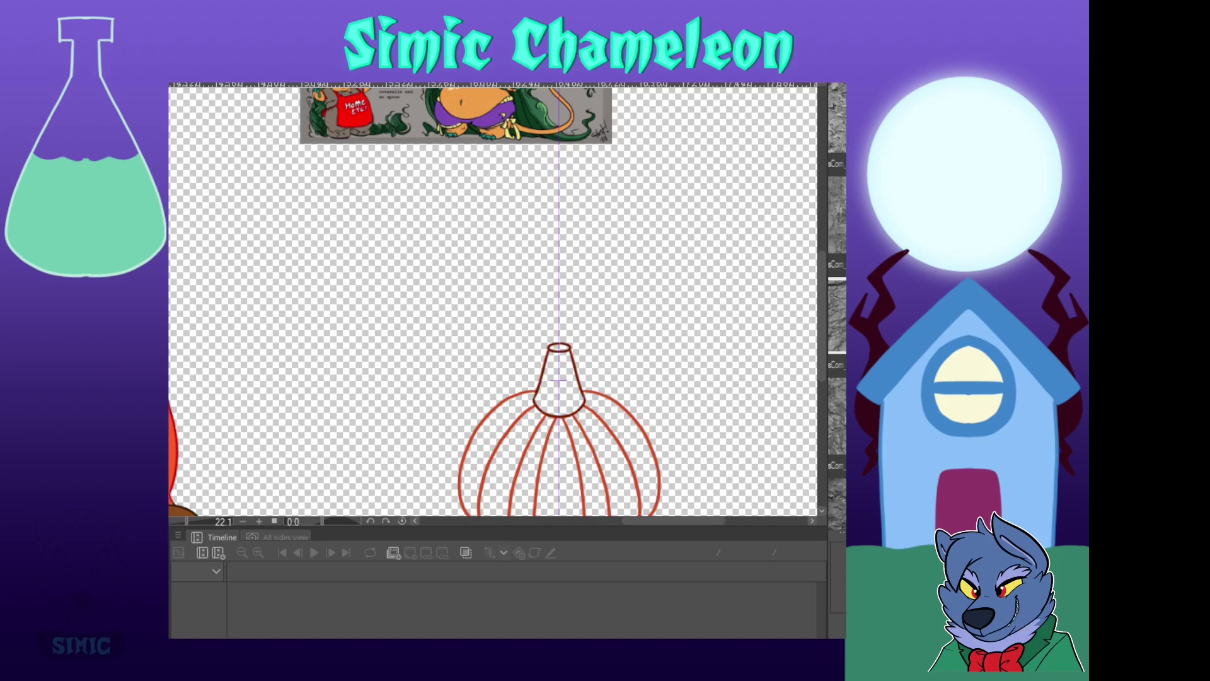
Fill the pumpkin's lobes with salmon orange and its stem with dark reddish brown
scroll(585, 467, up, 4)
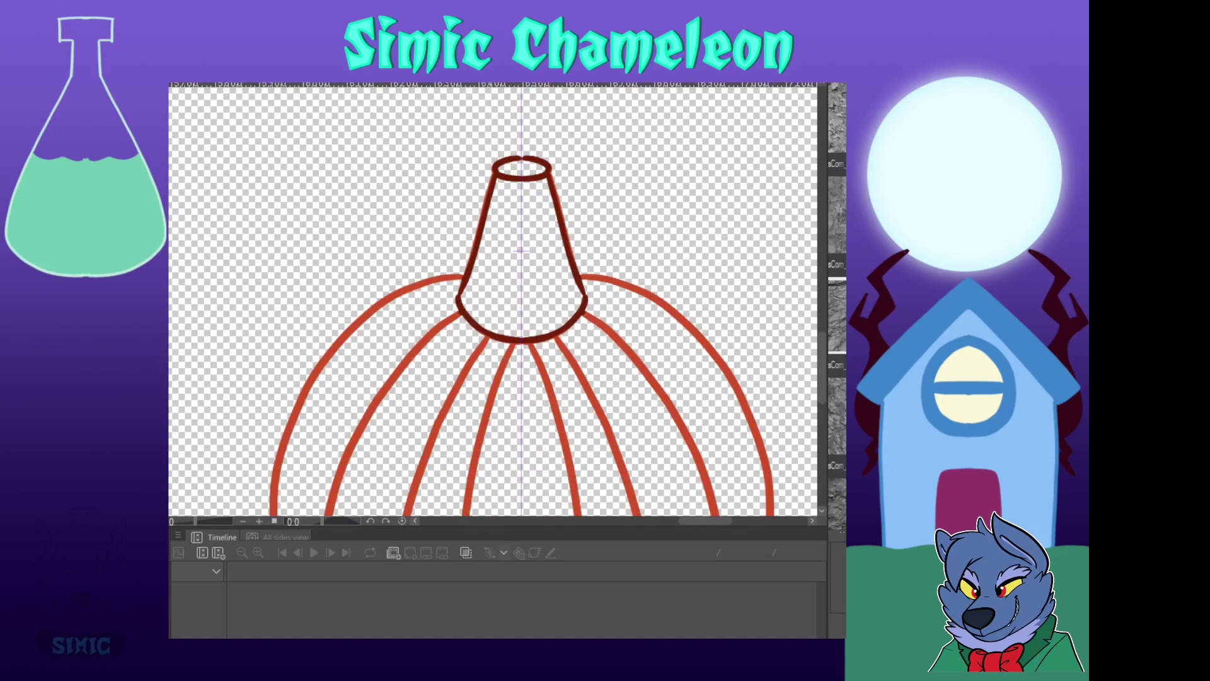
scroll(553, 345, down, 2)
drag(435, 391, 519, 410)
scroll(504, 386, up, 1)
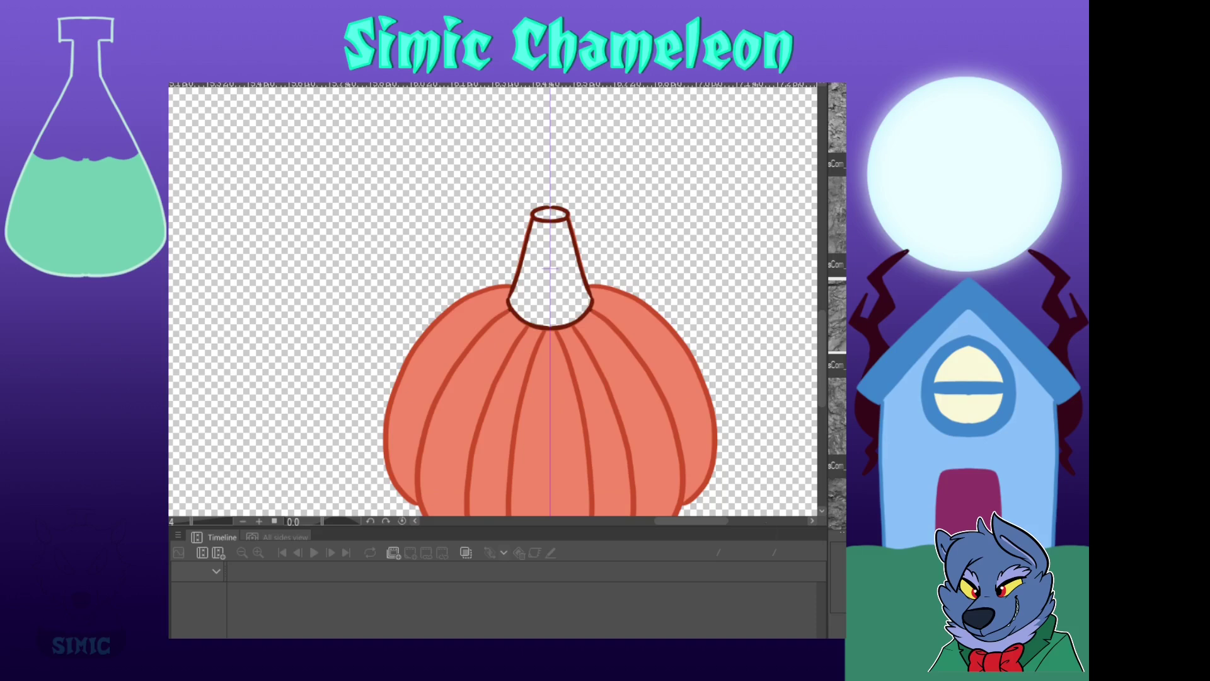
click(550, 268)
scroll(551, 269, down, 6)
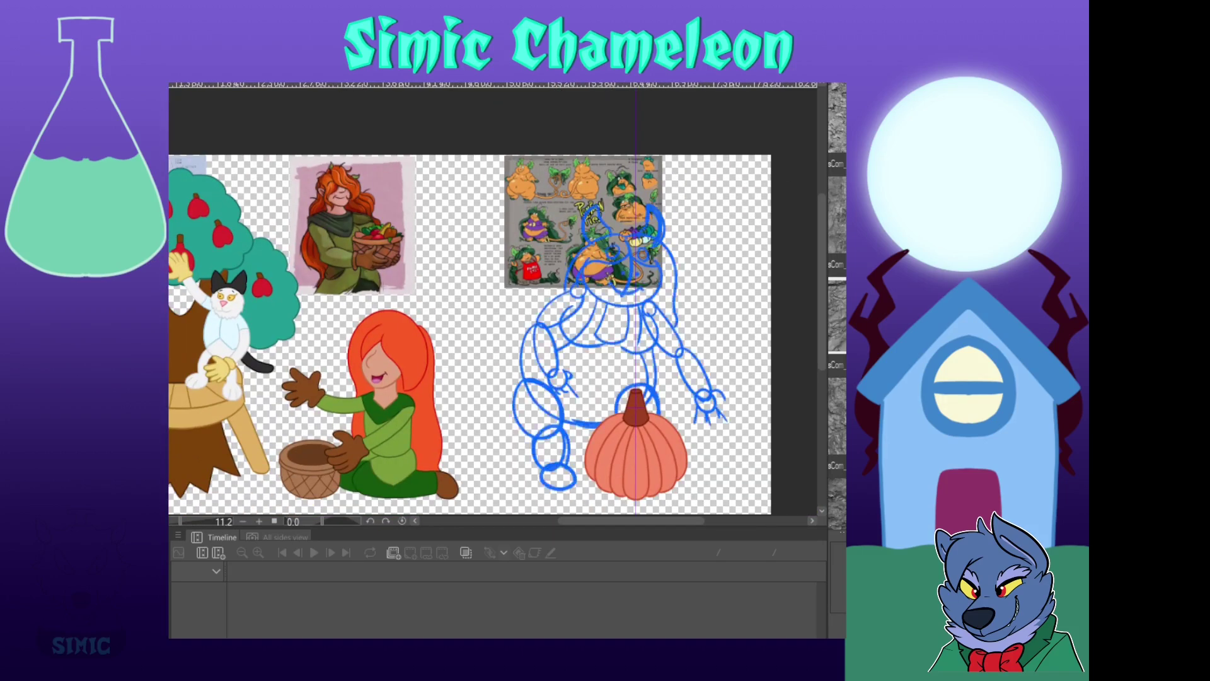
Replace the red horizon stroke with a thin dark green line sloping across the whole canvas behind the characters, and hide the blue sketch
scroll(563, 354, down, 2)
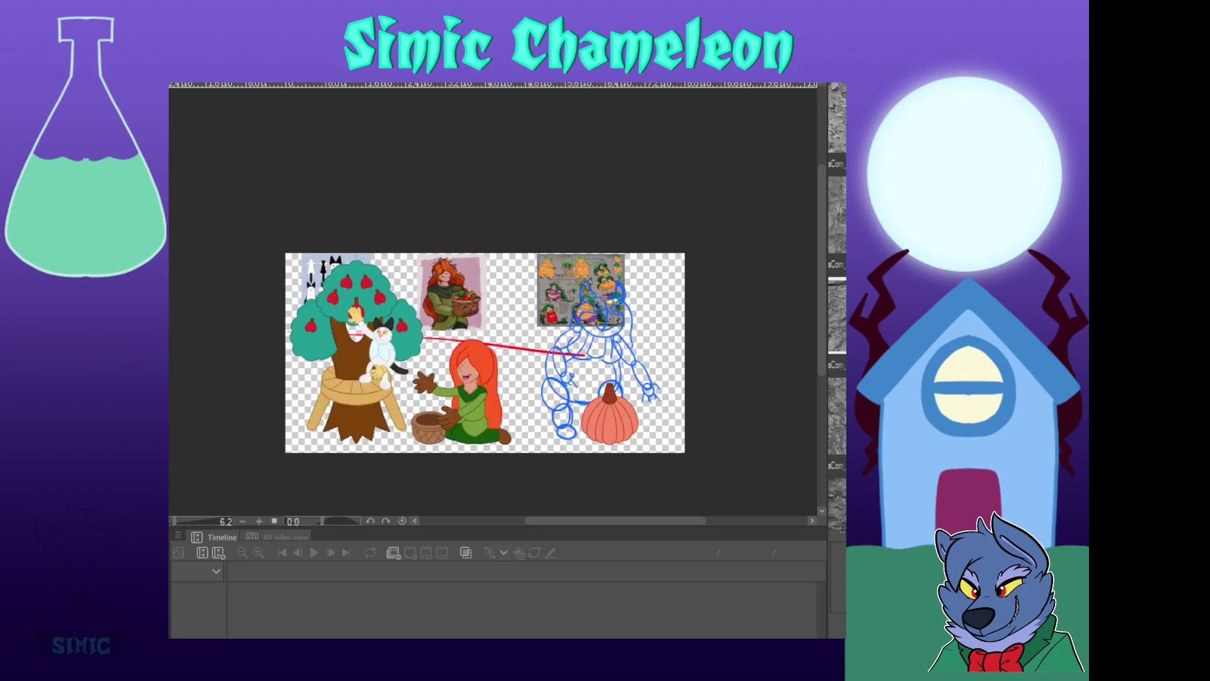
scroll(331, 289, down, 2)
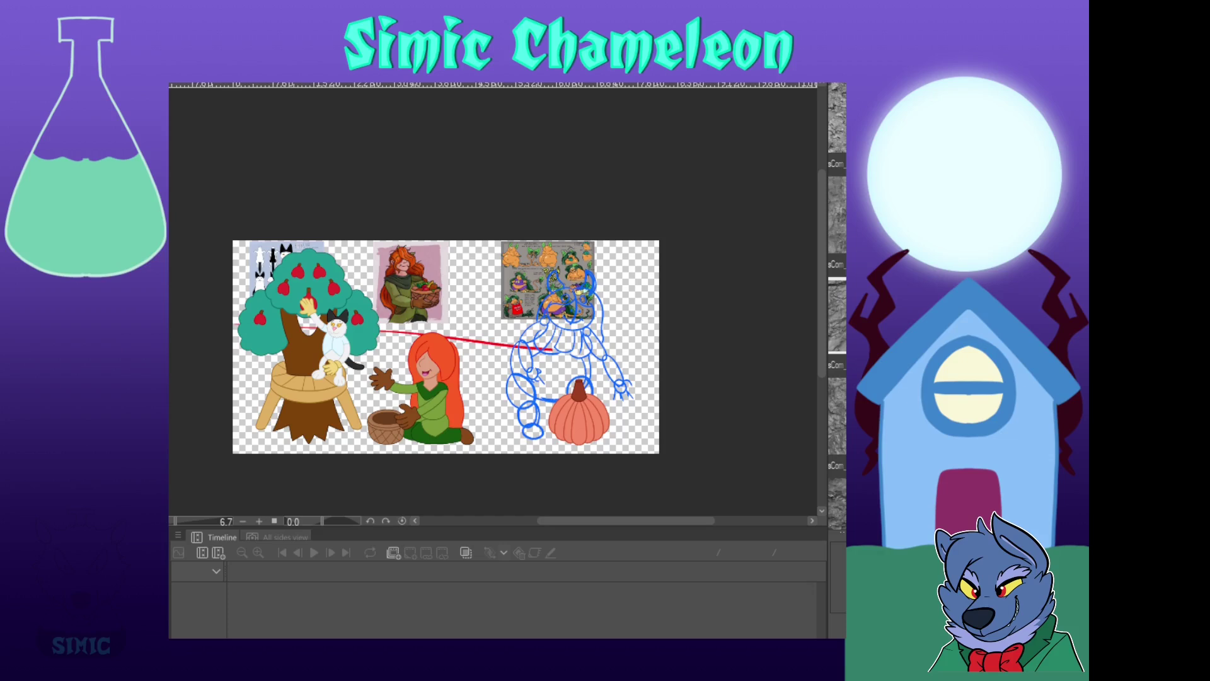
drag(468, 328, 810, 381)
key(ctrl+z)
mouse_move(229, 300)
mouse_down()
mouse_move(674, 359)
mouse_move(506, 357)
mouse_move(668, 355)
mouse_up()
key(ctrl+z)
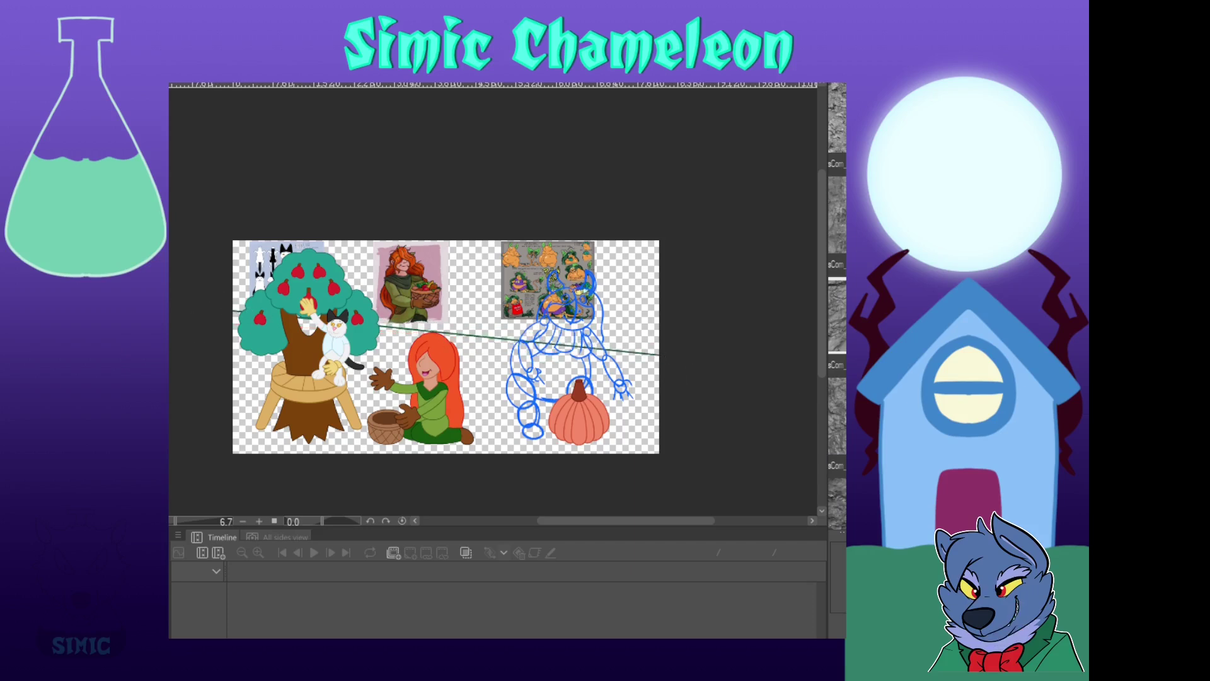
key(Delete)
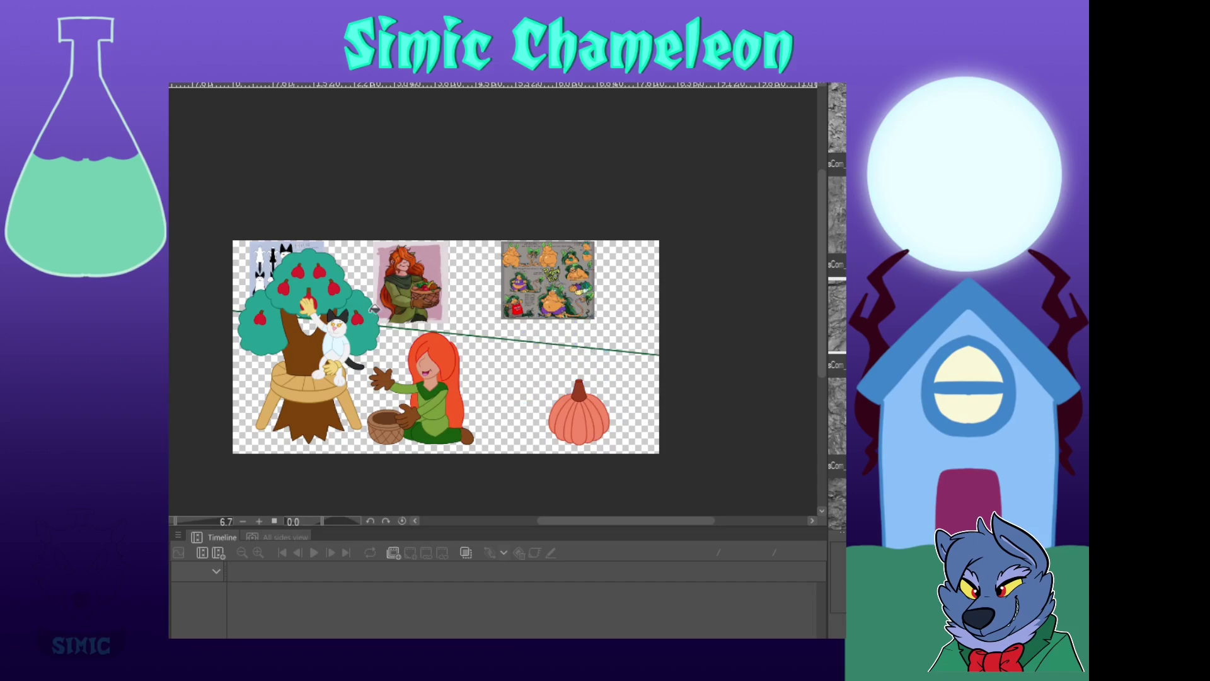
Fill the ground below the sloping line with light green, including the gap in the tree's forked trunk
scroll(310, 315, up, 4)
click(310, 334)
click(493, 397)
scroll(492, 398, down, 5)
scroll(380, 358, up, 12)
scroll(409, 364, down, 12)
scroll(417, 364, up, 3)
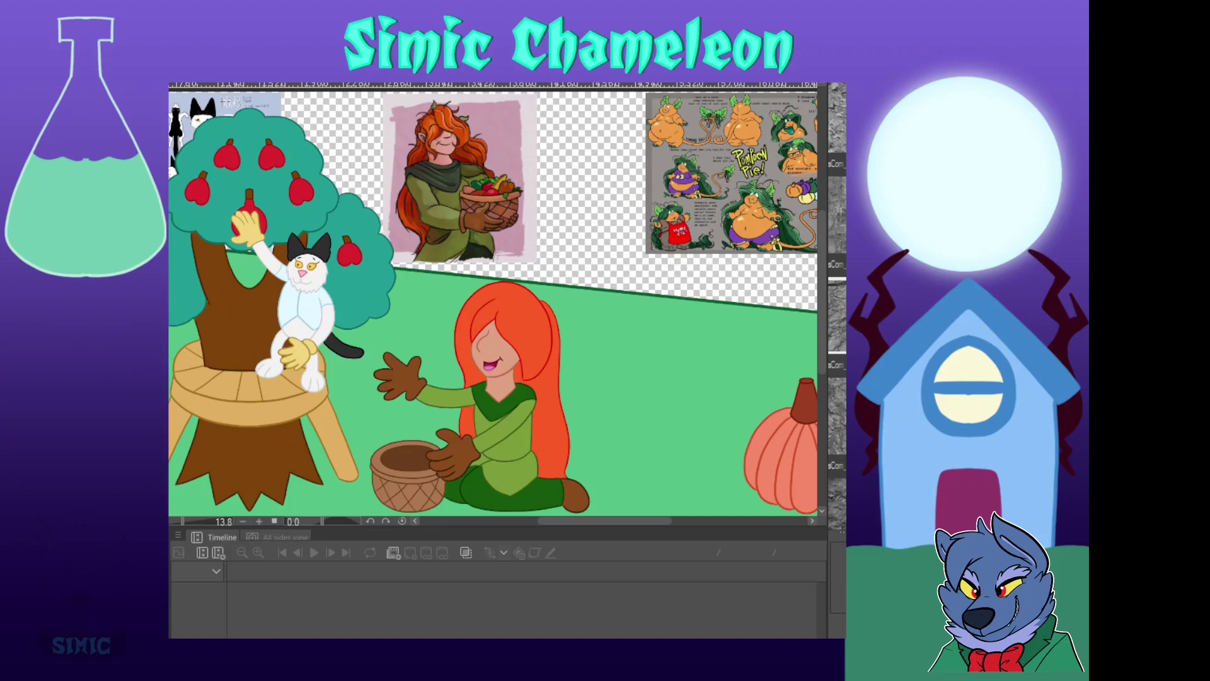
Show the blue sketch again, move the pumpkin character's reference sheet clear of it, and lower the sketch's opacity
scroll(550, 329, down, 2)
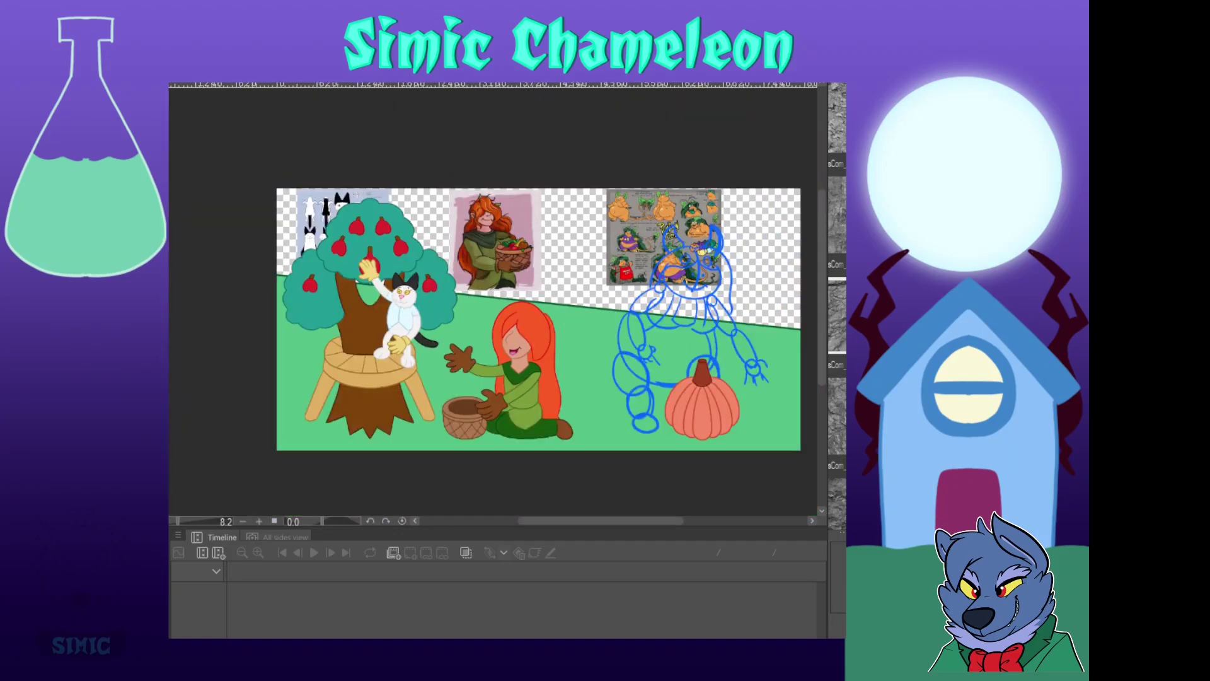
scroll(682, 267, up, 2)
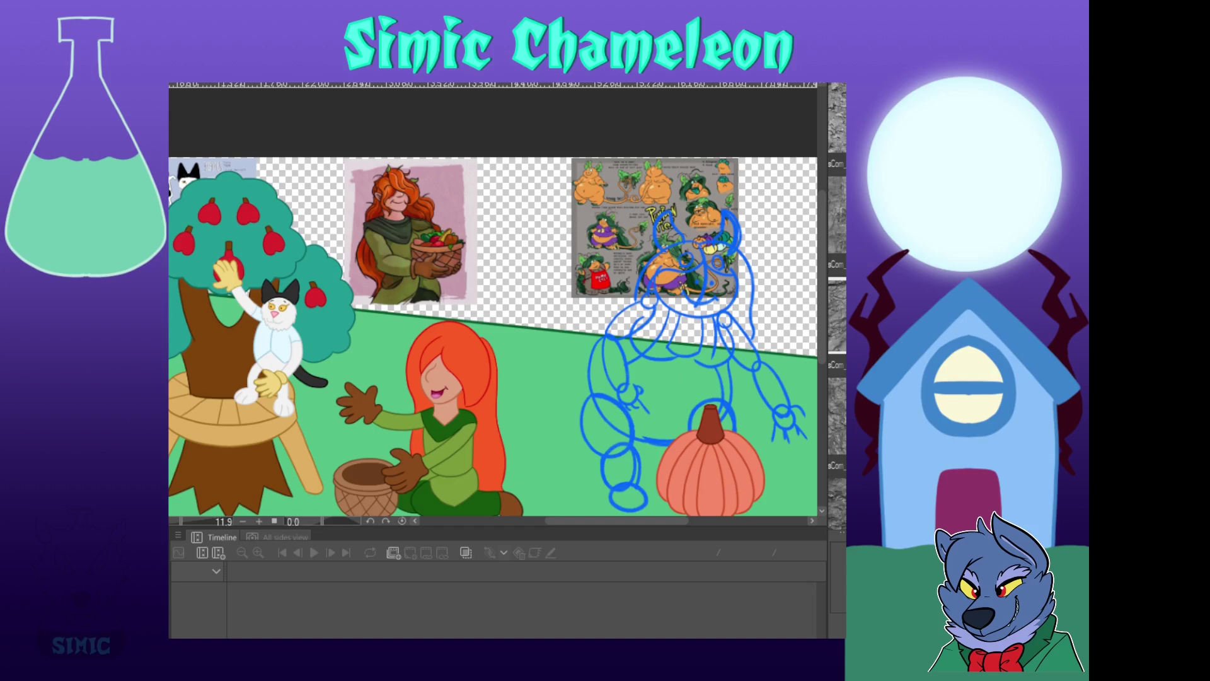
scroll(493, 299, down, 1)
drag(441, 254, 328, 261)
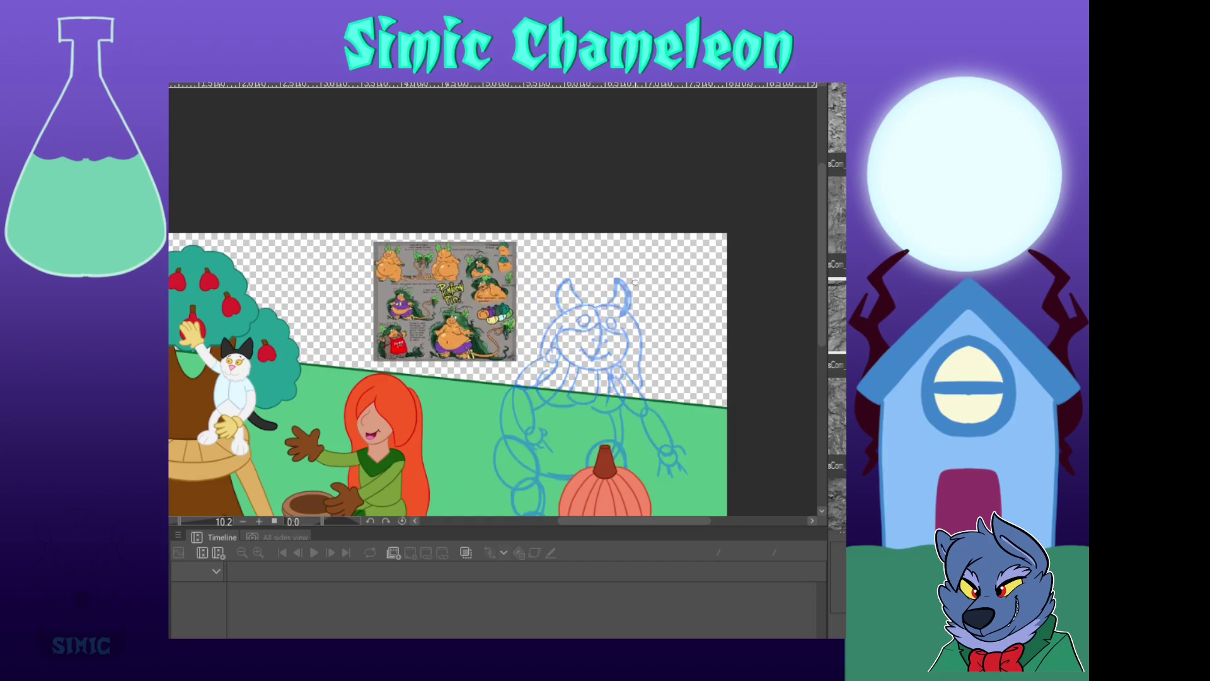
Sketch the pumpkin character's left-side arm and clawed hand in red over the faded blue construction lines
scroll(543, 352, up, 6)
mouse_move(473, 328)
mouse_down()
mouse_move(665, 436)
mouse_move(404, 148)
mouse_up()
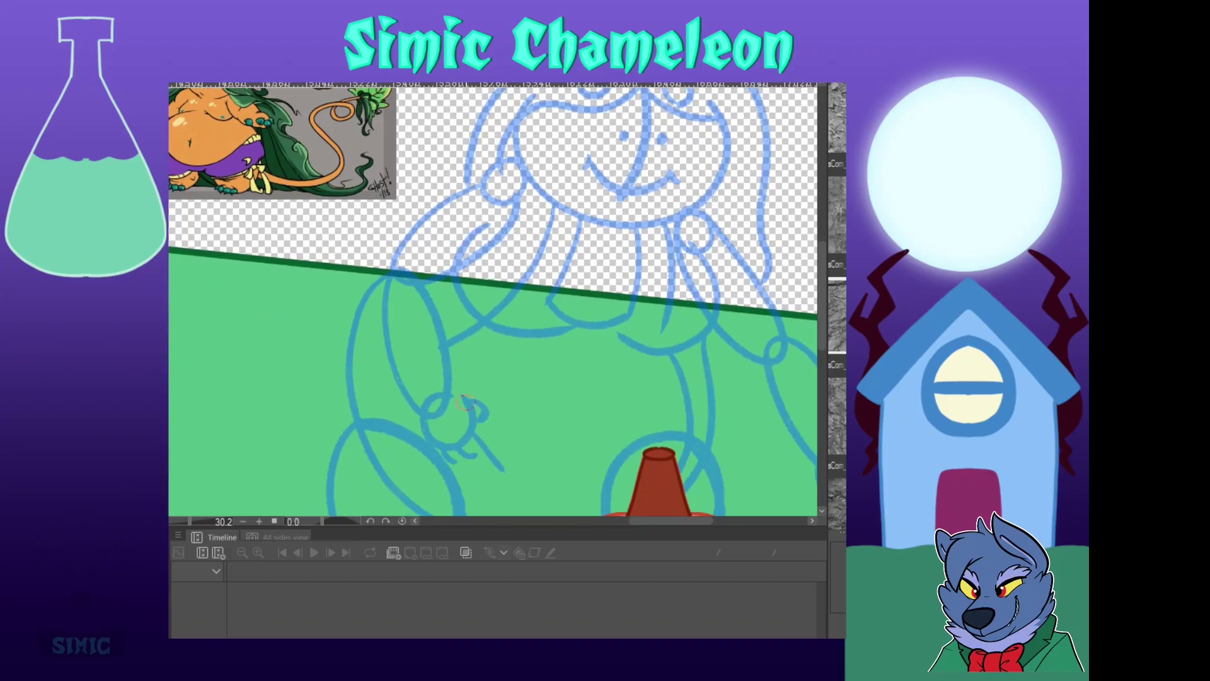
drag(452, 465, 462, 463)
mouse_move(202, 208)
mouse_down()
mouse_move(813, 366)
mouse_move(403, 504)
mouse_move(253, 101)
mouse_move(273, 504)
mouse_up()
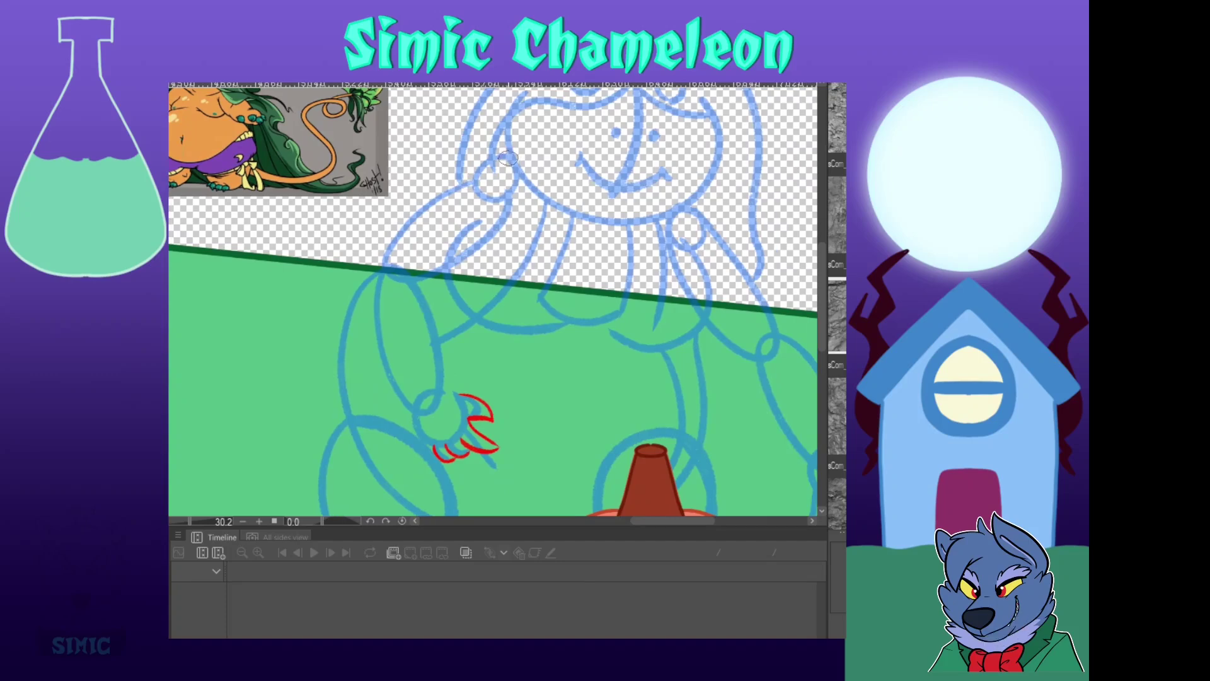
mouse_move(510, 159)
mouse_down()
mouse_move(397, 214)
mouse_move(416, 409)
mouse_up()
drag(417, 276, 448, 459)
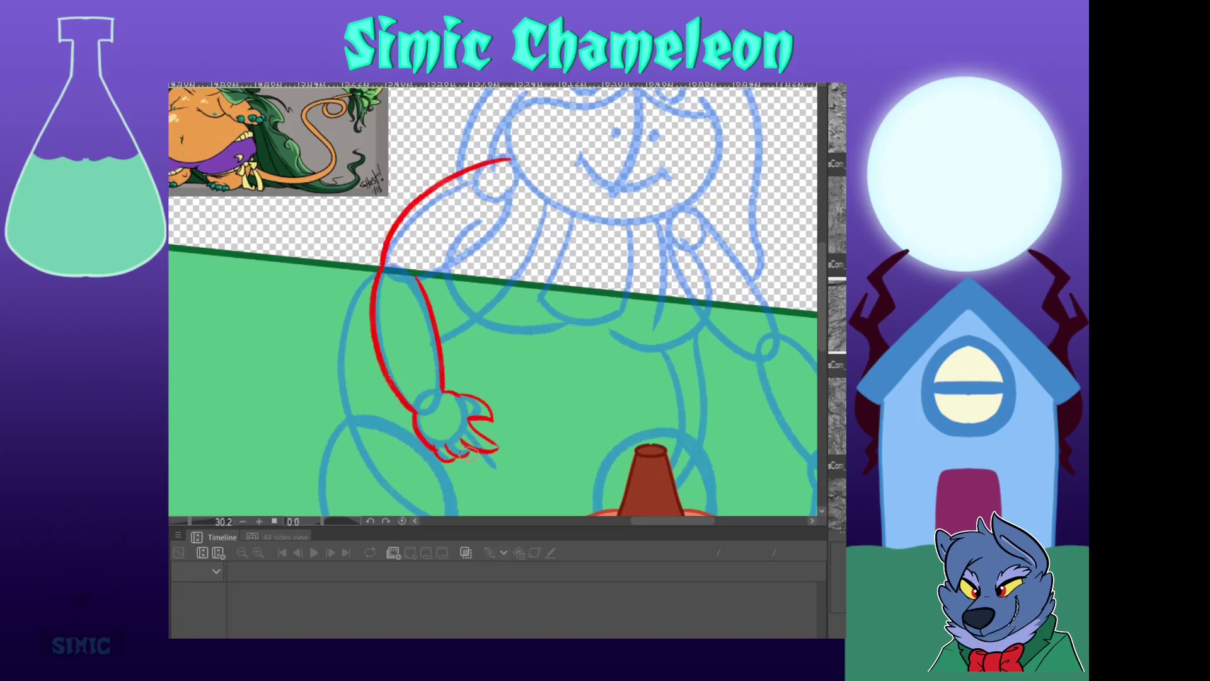
mouse_move(492, 284)
mouse_down()
mouse_move(468, 351)
mouse_move(404, 357)
mouse_move(417, 442)
mouse_up()
Sketch the pumpkin character's right-side arm and its hand with pointed claws in red
mouse_move(466, 473)
mouse_down()
mouse_move(459, 142)
mouse_move(307, 339)
mouse_up()
drag(547, 172, 705, 422)
mouse_move(554, 305)
mouse_down()
mouse_move(656, 432)
mouse_move(596, 325)
mouse_move(586, 335)
mouse_up()
mouse_move(585, 334)
mouse_down()
mouse_move(629, 385)
mouse_move(643, 323)
mouse_move(650, 348)
mouse_up()
drag(637, 325, 679, 357)
mouse_move(679, 357)
mouse_down()
mouse_move(651, 348)
mouse_move(663, 404)
mouse_up()
mouse_move(663, 404)
mouse_down()
mouse_move(638, 384)
mouse_move(626, 417)
mouse_up()
mouse_move(626, 416)
mouse_down()
mouse_move(636, 384)
mouse_move(588, 408)
mouse_up()
drag(588, 408, 608, 383)
Sketch the rounded leaves below the head and the two chest curves in red, undoing the rightmost leaf
mouse_move(441, 265)
mouse_down()
mouse_move(629, 434)
mouse_move(693, 447)
mouse_up()
mouse_move(674, 297)
mouse_down()
mouse_move(645, 259)
mouse_move(664, 240)
mouse_up()
drag(485, 272, 567, 204)
mouse_move(592, 215)
mouse_down()
mouse_move(569, 287)
mouse_move(653, 228)
mouse_move(706, 301)
mouse_up()
key(ctrl+z)
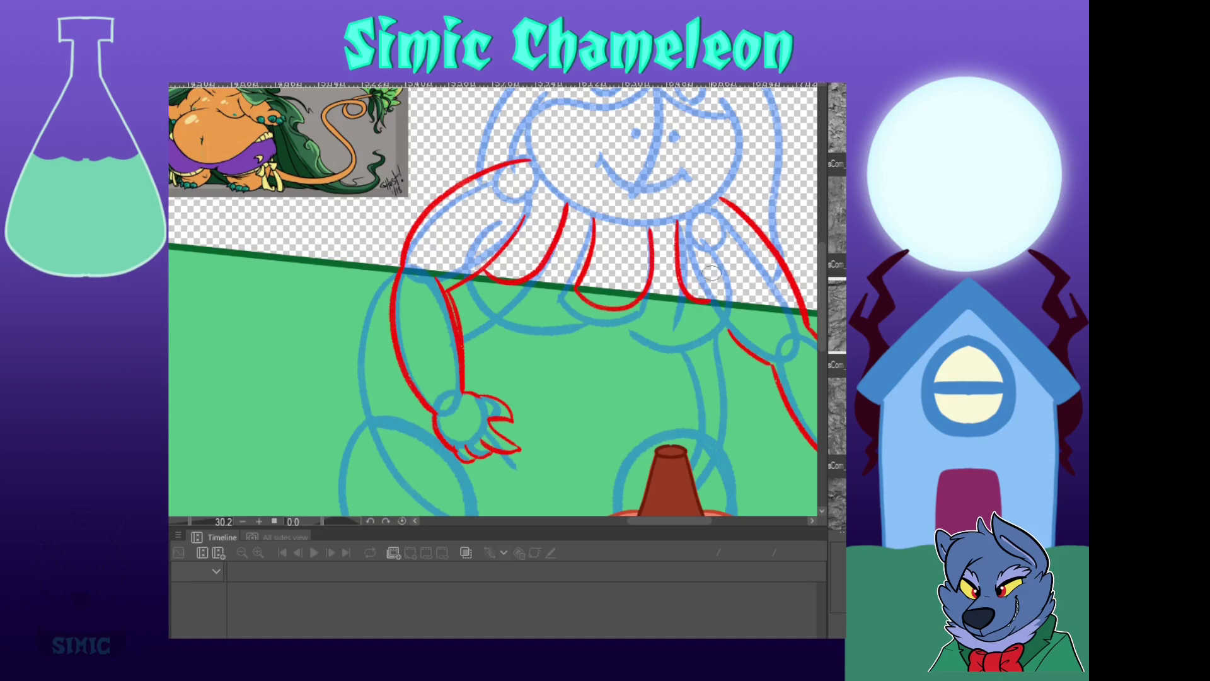
key(ctrl+z)
mouse_move(684, 213)
mouse_down()
mouse_move(698, 226)
mouse_move(633, 337)
mouse_move(469, 286)
mouse_up()
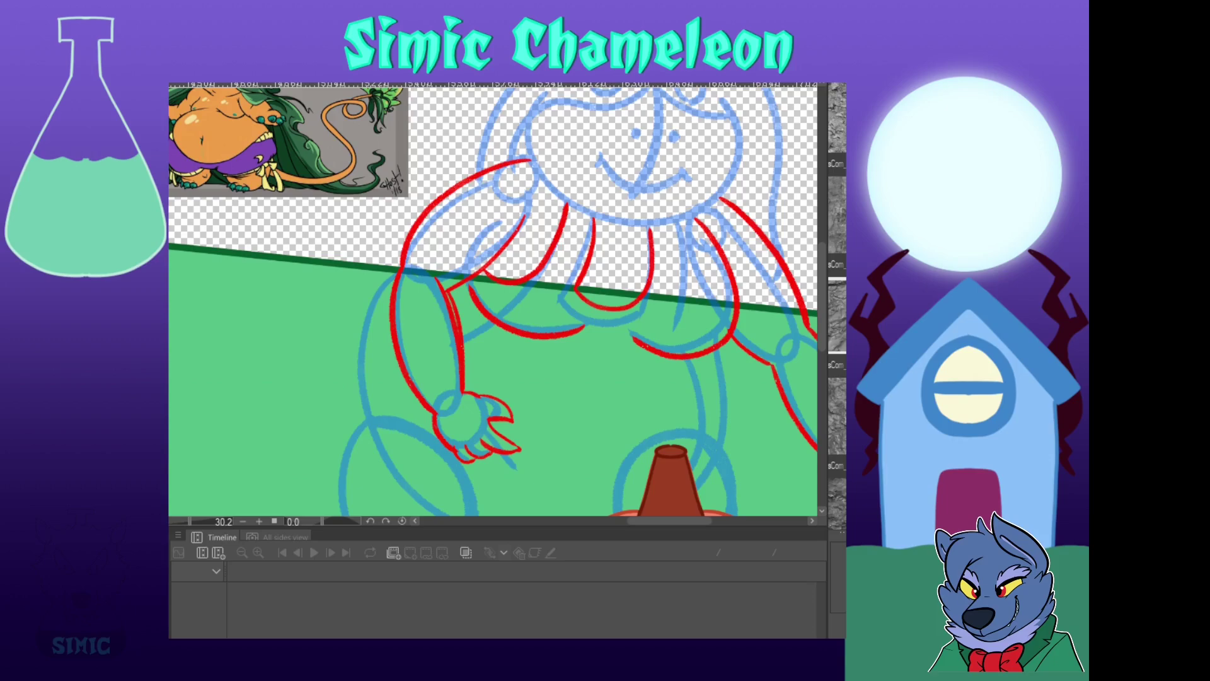
Sketch the pumpkin character's round belly, thighs, lower legs and oval foot in red around the pumpkin
scroll(553, 316, down, 3)
mouse_move(678, 342)
mouse_down()
mouse_move(658, 439)
mouse_move(686, 462)
mouse_up()
drag(543, 353, 538, 316)
mouse_move(436, 249)
mouse_down()
mouse_move(415, 312)
mouse_move(564, 445)
mouse_up()
mouse_move(536, 378)
mouse_down()
mouse_move(809, 480)
mouse_move(558, 251)
mouse_move(551, 316)
mouse_up()
drag(429, 292, 442, 406)
drag(505, 353, 447, 345)
drag(383, 398, 405, 457)
mouse_move(404, 459)
mouse_down()
mouse_move(415, 489)
mouse_move(461, 457)
mouse_up()
drag(460, 456, 453, 383)
drag(370, 283, 456, 371)
mouse_move(404, 158)
mouse_down()
mouse_move(557, 562)
mouse_move(589, 521)
mouse_move(366, 81)
mouse_up()
key(ctrl+z)
drag(369, 385, 423, 381)
Add second red contour lines along both arms and refine the fingers and wrists of the pumpkin character's hands
mouse_move(442, 221)
mouse_down()
mouse_move(540, 446)
mouse_move(483, 436)
mouse_move(497, 400)
mouse_up()
mouse_move(514, 194)
mouse_down()
mouse_move(494, 193)
mouse_move(397, 319)
mouse_move(444, 385)
mouse_up()
drag(454, 287, 467, 369)
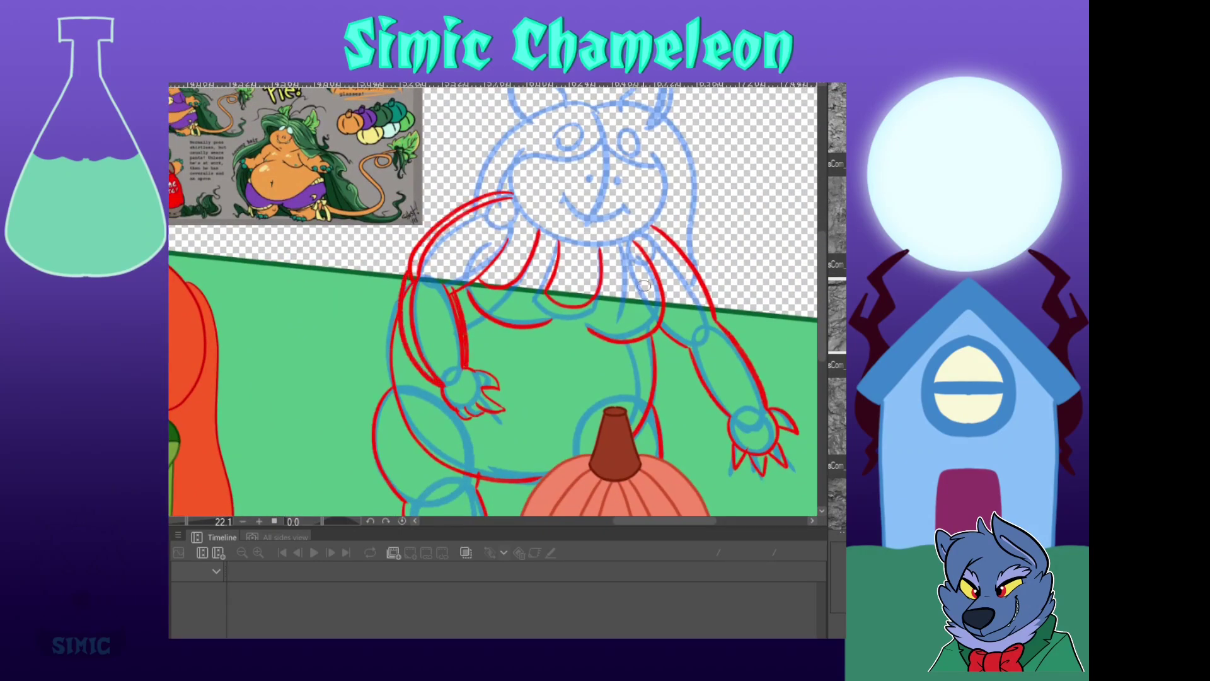
drag(712, 309, 779, 413)
drag(688, 347, 731, 421)
drag(653, 227, 716, 311)
mouse_move(653, 226)
mouse_down()
mouse_move(715, 303)
mouse_move(773, 409)
mouse_up()
mouse_move(505, 190)
mouse_down()
mouse_move(635, 490)
mouse_move(549, 314)
mouse_up()
scroll(514, 376, down, 3)
drag(772, 436, 814, 420)
mouse_move(725, 435)
mouse_down()
mouse_move(640, 380)
mouse_move(667, 396)
mouse_up()
mouse_move(427, 367)
mouse_down()
mouse_move(445, 396)
mouse_move(502, 392)
mouse_up()
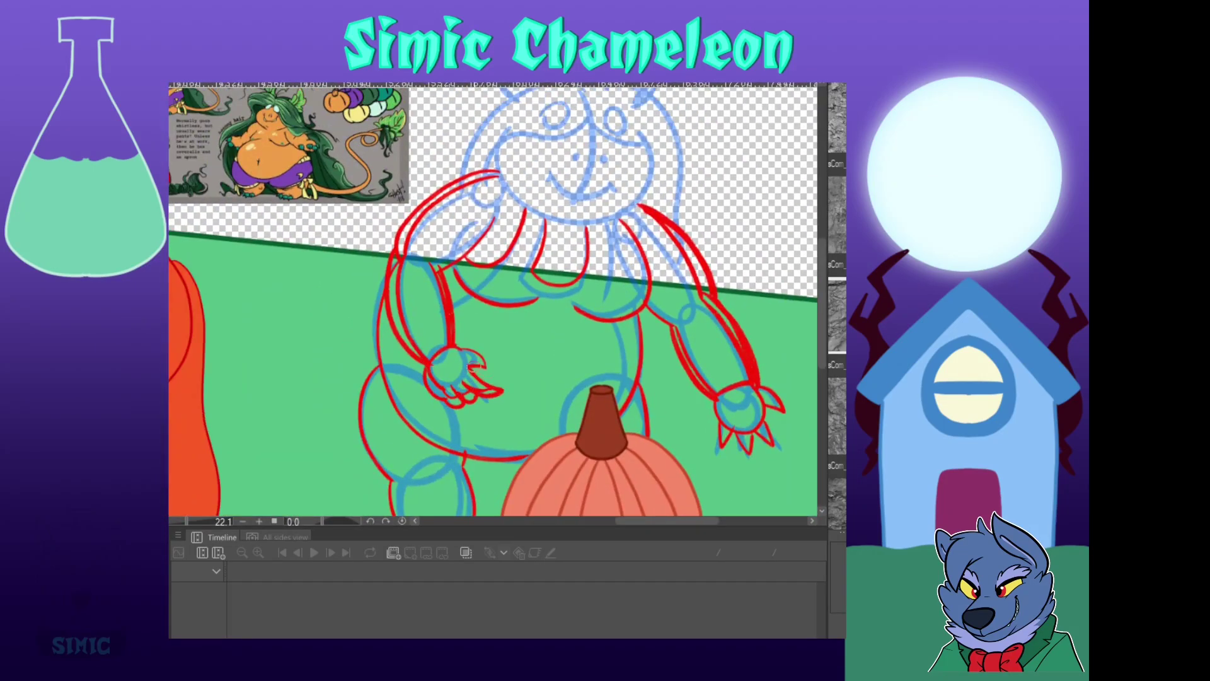
Sketch the pumpkin character's face in red with eyes, dot nostrils, a wide smile and parted hair framing the head
scroll(502, 386, down, 3)
scroll(631, 368, up, 4)
drag(424, 357, 640, 370)
click(525, 406)
click(570, 409)
mouse_move(494, 436)
mouse_down()
mouse_move(539, 455)
mouse_move(593, 445)
mouse_up()
drag(504, 366, 508, 368)
mouse_move(577, 364)
mouse_down()
mouse_move(586, 367)
mouse_move(423, 359)
mouse_up()
drag(542, 282, 557, 333)
mouse_move(540, 276)
mouse_down()
mouse_move(365, 411)
mouse_move(694, 482)
mouse_up()
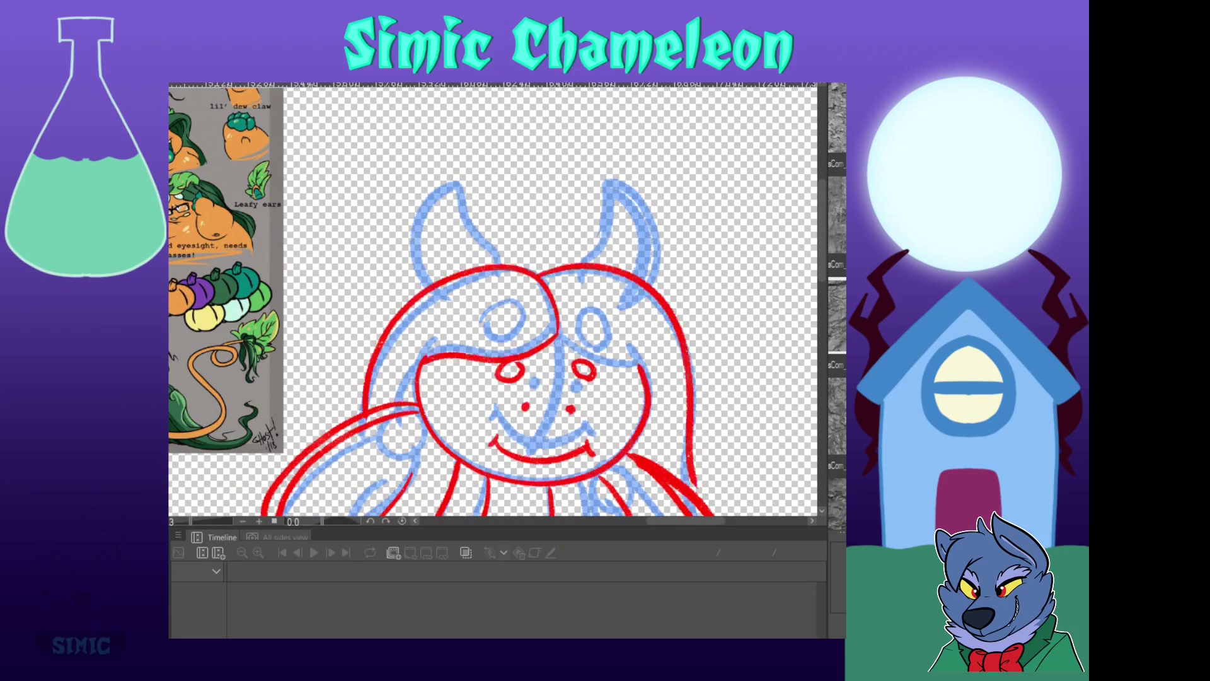
Sketch the character's long hair in red, flowing from the head down behind the arms to the legs
drag(783, 380, 740, 166)
scroll(472, 273, down, 3)
mouse_move(574, 263)
mouse_down()
mouse_move(595, 391)
mouse_move(578, 493)
mouse_up()
mouse_move(390, 226)
mouse_down()
mouse_move(385, 208)
mouse_move(368, 416)
mouse_move(414, 498)
mouse_up()
key(ctrl+z)
mouse_move(754, 438)
mouse_down()
mouse_move(784, 328)
mouse_move(908, 607)
mouse_up()
mouse_move(567, 441)
mouse_down()
mouse_move(533, 201)
mouse_move(607, 423)
mouse_move(517, 167)
mouse_up()
drag(481, 106, 508, 406)
mouse_move(567, 189)
mouse_down()
mouse_move(509, 426)
mouse_move(521, 496)
mouse_up()
Sketch two pointed leaf ears with jagged edges in red on top of the pumpkin character's head
drag(469, 341, 464, 314)
drag(466, 325, 499, 266)
mouse_move(500, 266)
mouse_down()
mouse_move(498, 307)
mouse_move(518, 329)
mouse_up()
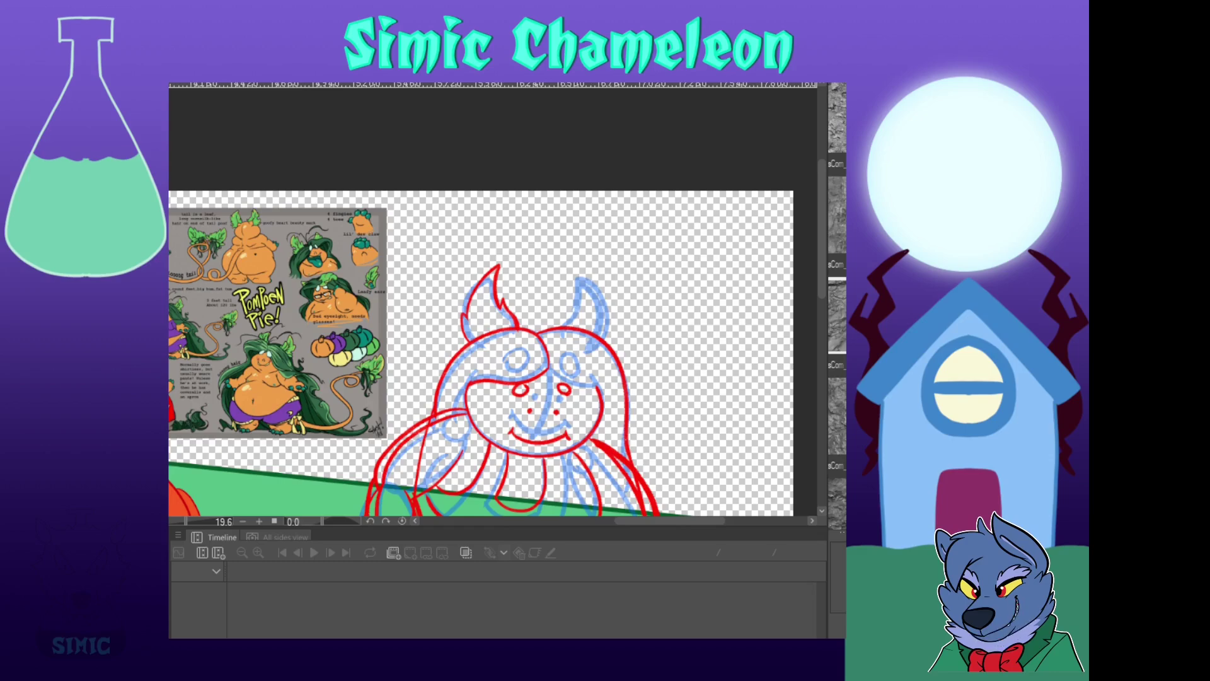
scroll(585, 134, down, 5)
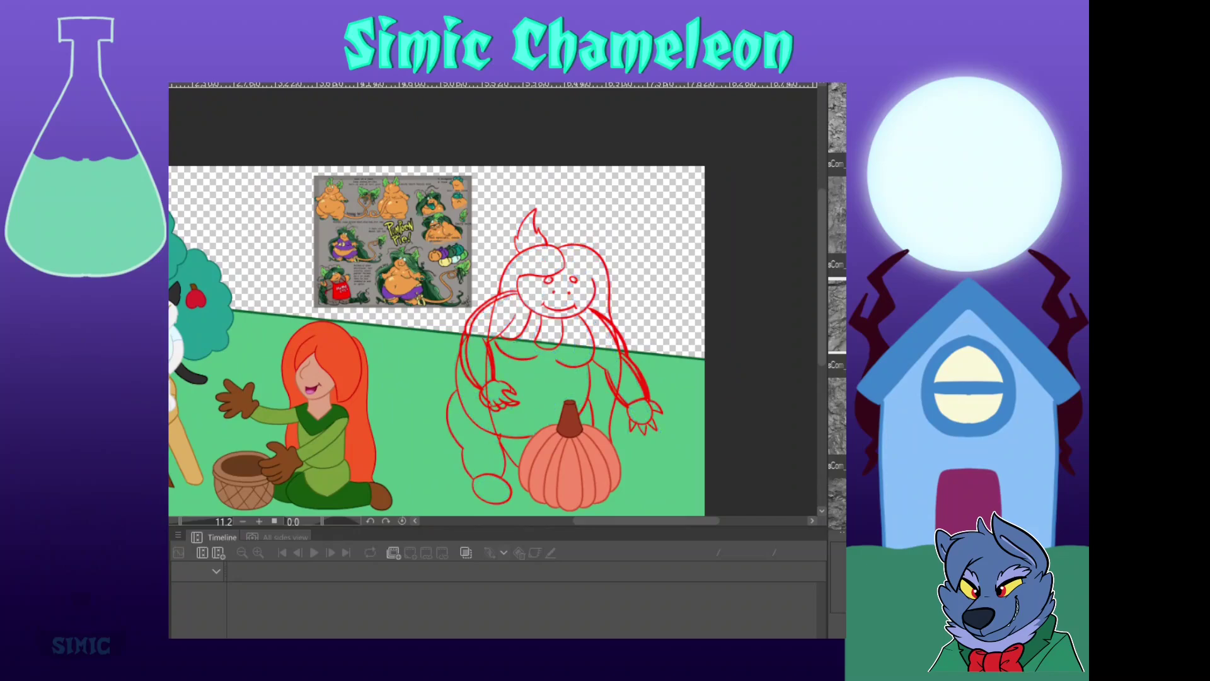
scroll(566, 246, up, 7)
mouse_move(581, 240)
mouse_down()
mouse_move(607, 203)
mouse_move(673, 178)
mouse_up()
drag(556, 325, 652, 362)
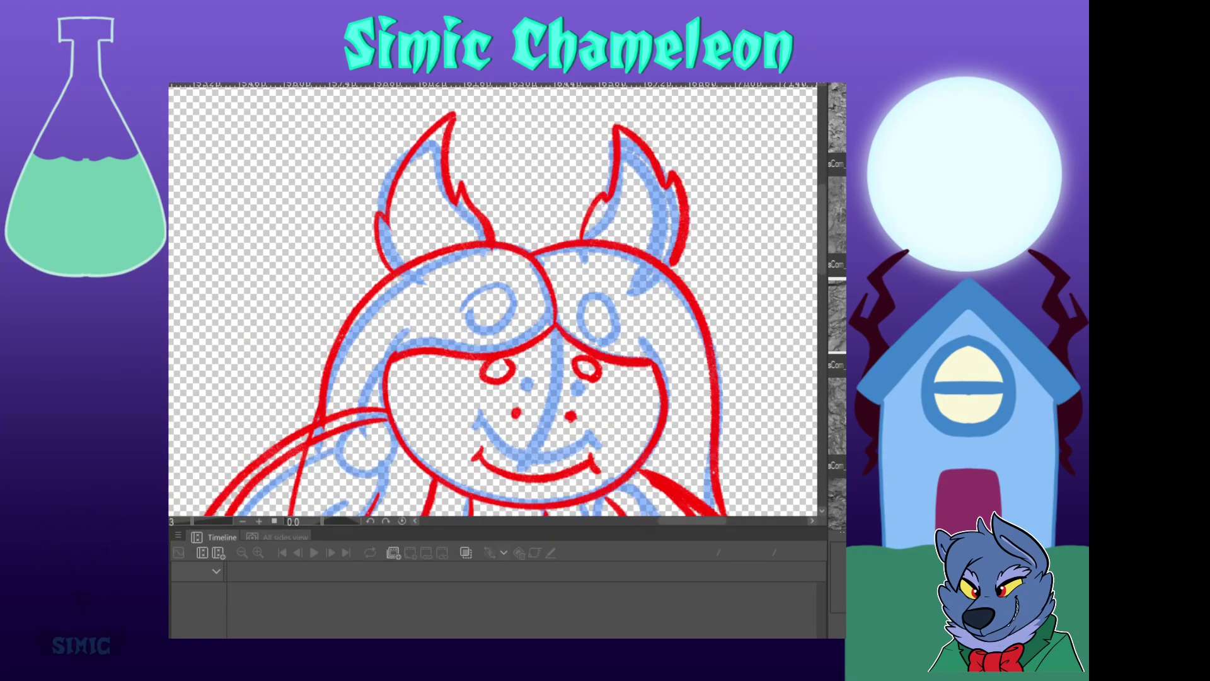
Fade the red sketch and hide the blue sketch, the green ground and the reference images
scroll(527, 355, down, 3)
scroll(520, 357, up, 1)
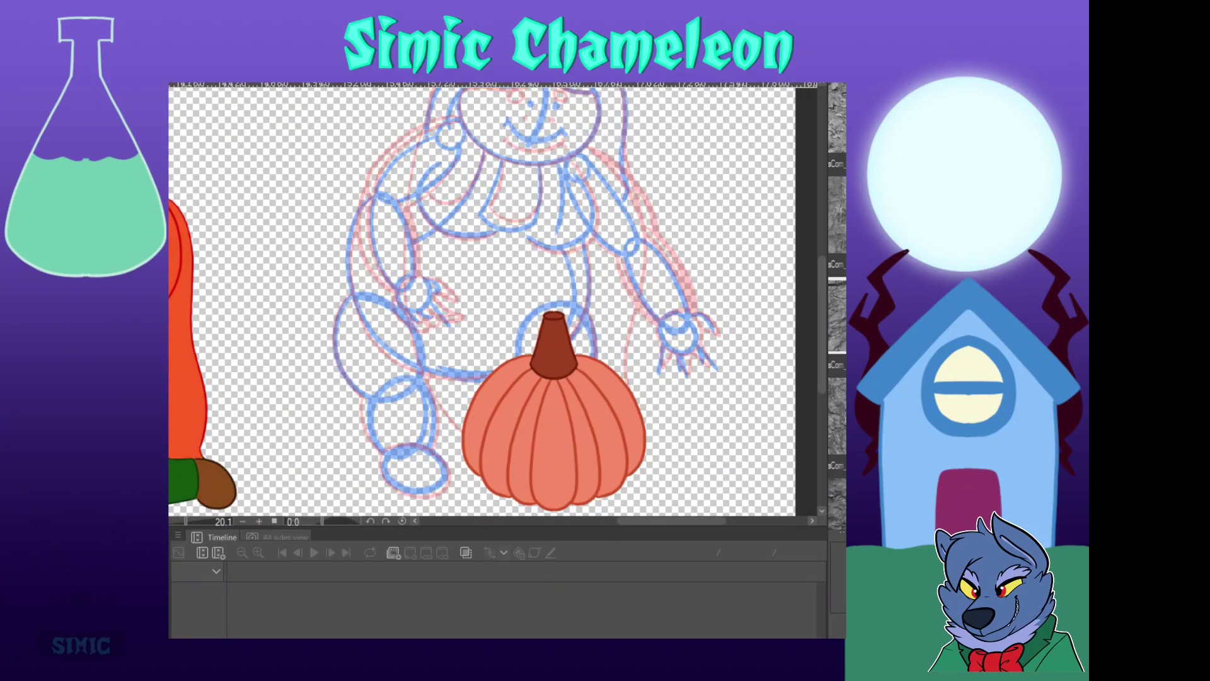
scroll(507, 278, down, 2)
scroll(491, 239, up, 2)
scroll(532, 252, down, 2)
scroll(528, 200, up, 4)
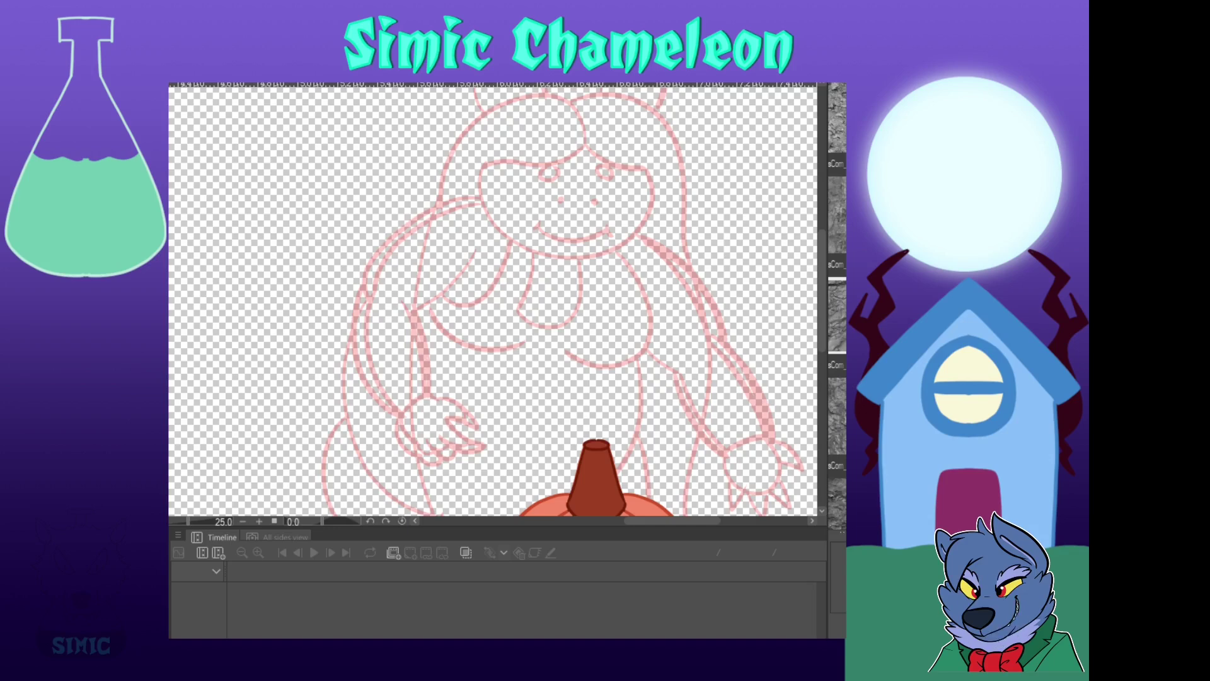
scroll(542, 296, down, 5)
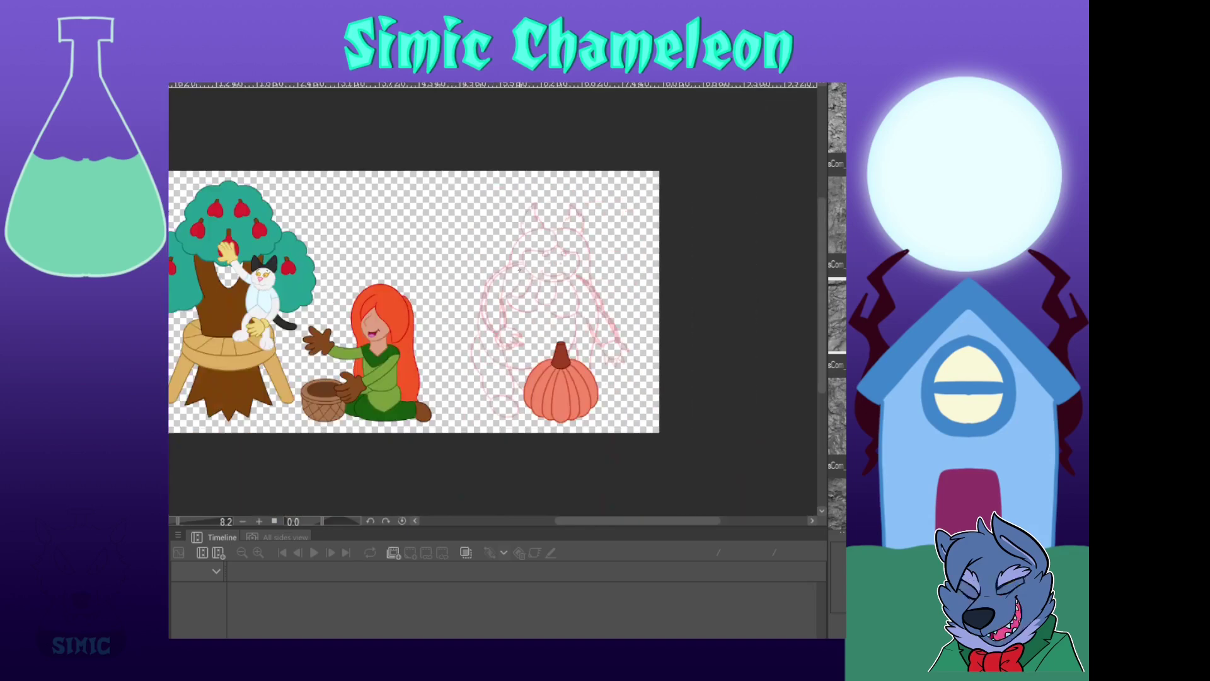
scroll(309, 173, up, 3)
scroll(315, 173, down, 3)
scroll(349, 197, up, 4)
scroll(555, 277, down, 2)
scroll(566, 288, up, 2)
scroll(558, 271, down, 3)
scroll(567, 290, up, 2)
scroll(573, 297, down, 3)
scroll(572, 297, up, 4)
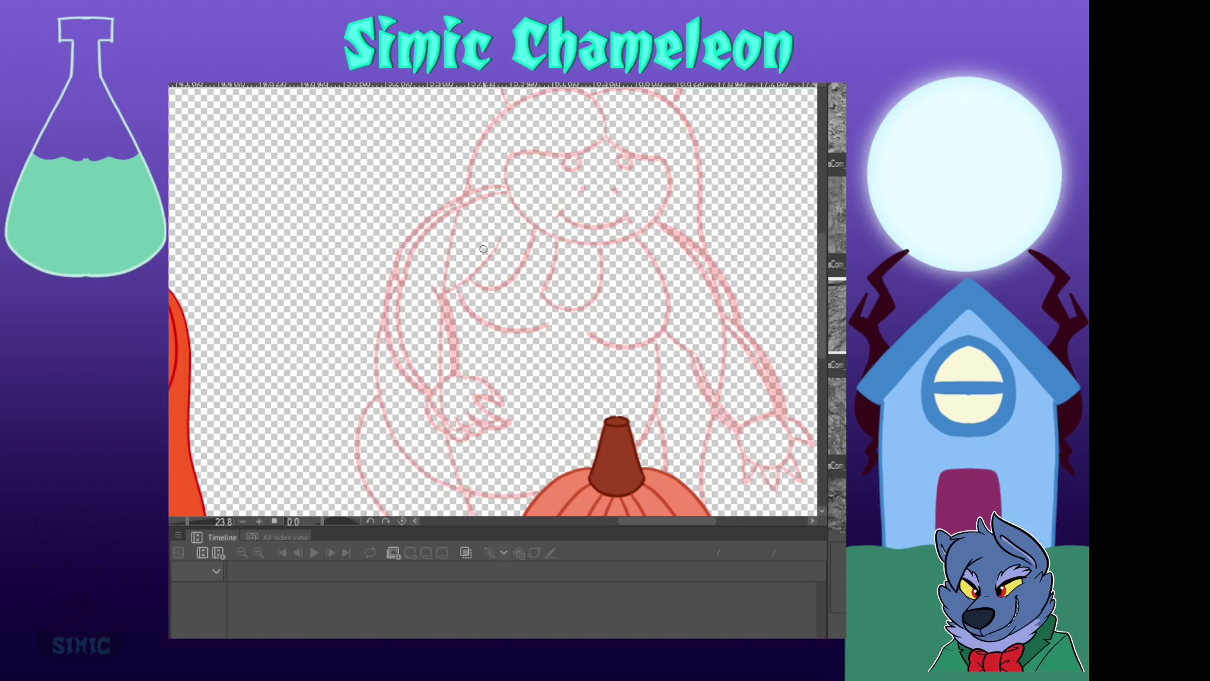
scroll(410, 214, down, 3)
scroll(422, 306, up, 3)
scroll(419, 309, down, 3)
scroll(385, 410, up, 3)
scroll(384, 403, down, 3)
scroll(435, 283, up, 3)
Ink the pumpkin character's left-side arm in black, with the shoulder curve and armpit fold
mouse_move(465, 169)
mouse_down()
mouse_move(341, 260)
mouse_move(376, 395)
mouse_up()
drag(399, 274, 417, 371)
scroll(402, 307, up, 1)
drag(403, 307, 476, 237)
scroll(520, 237, down, 7)
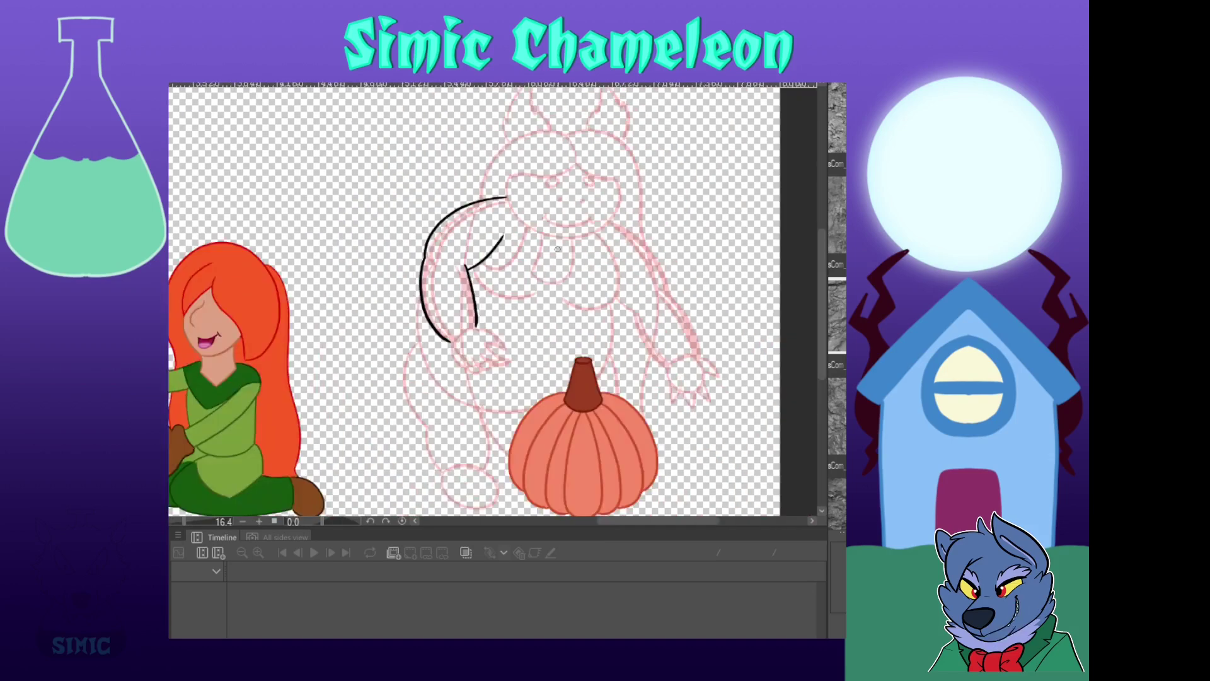
scroll(475, 347, up, 7)
scroll(473, 346, down, 5)
scroll(429, 214, up, 4)
mouse_move(417, 187)
mouse_down()
mouse_move(491, 210)
mouse_move(504, 245)
mouse_up()
Ink the left-side hand in black with its curled fingers and pointed claws
drag(490, 370, 549, 415)
mouse_move(549, 415)
mouse_down()
mouse_move(511, 406)
mouse_move(555, 433)
mouse_up()
mouse_move(555, 433)
mouse_down()
mouse_move(493, 424)
mouse_move(518, 445)
mouse_up()
mouse_move(443, 398)
mouse_down()
mouse_move(496, 455)
mouse_move(566, 352)
mouse_up()
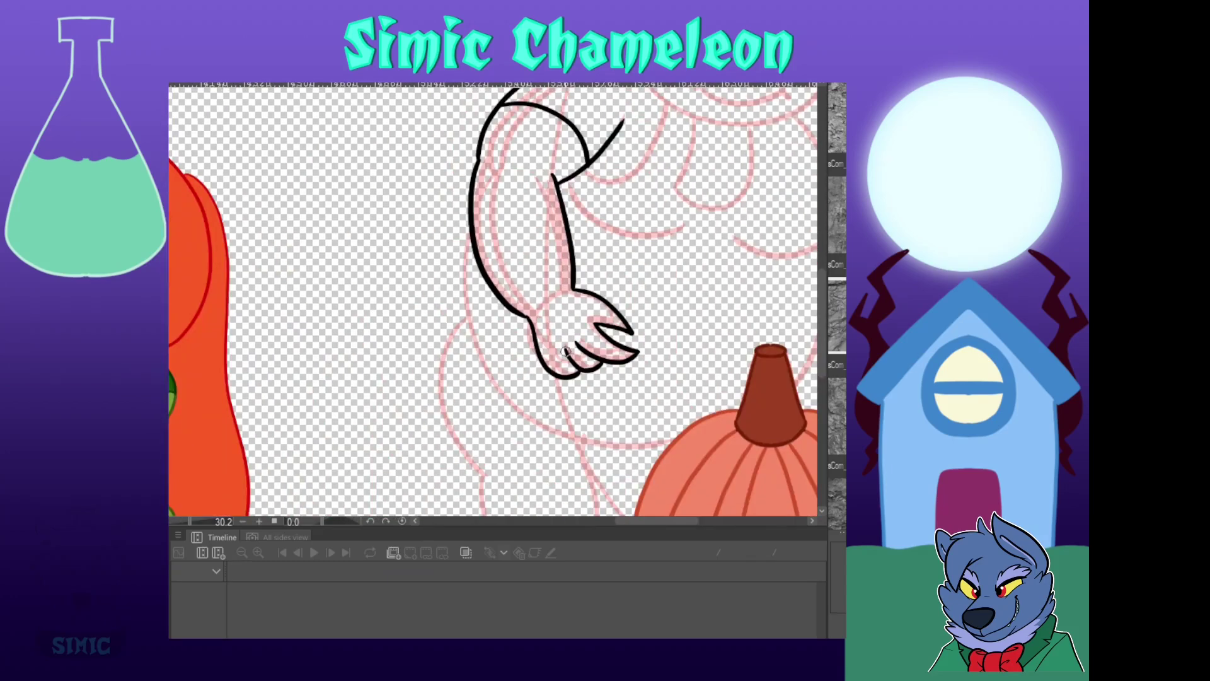
Ink the right-side hand in black with its spread, pointed claws
drag(594, 292, 279, 272)
drag(671, 323, 713, 361)
mouse_move(713, 361)
mouse_down()
mouse_move(682, 355)
mouse_move(698, 408)
mouse_up()
mouse_move(698, 408)
mouse_down()
mouse_move(668, 389)
mouse_move(659, 422)
mouse_up()
drag(658, 422, 668, 390)
drag(607, 345, 638, 386)
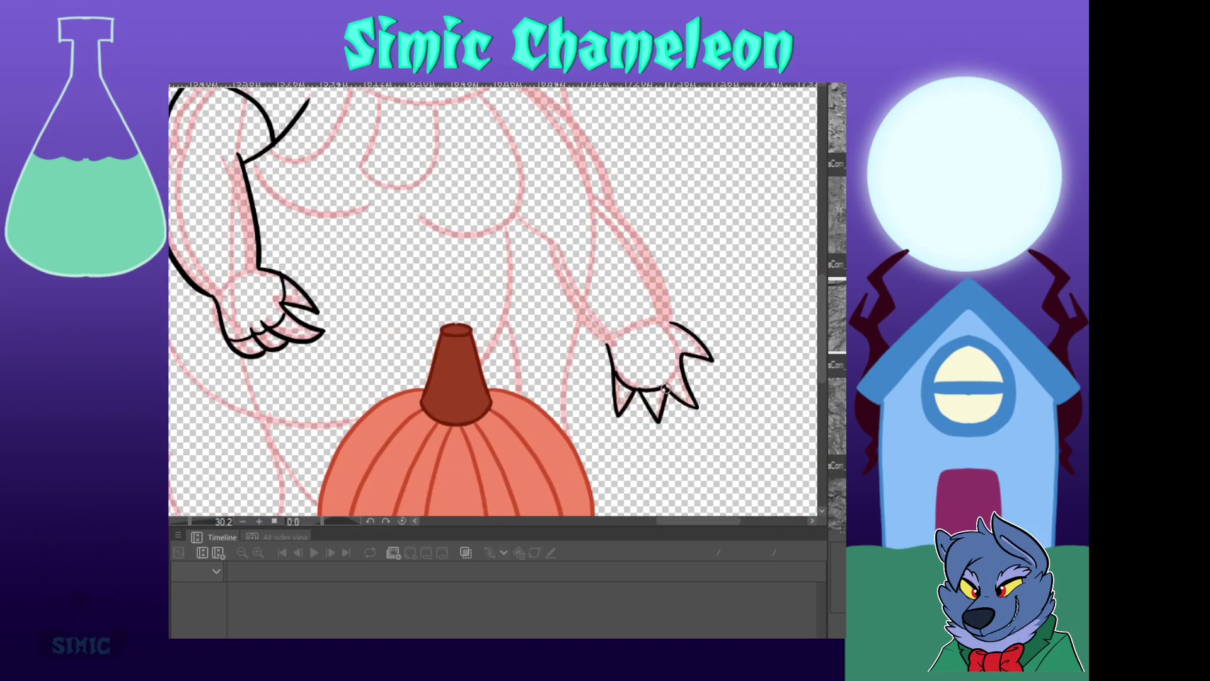
Ink the outer and inner contours of the right-side arm in black from shoulder to wrist
drag(542, 252, 551, 390)
drag(522, 199, 626, 332)
drag(625, 332, 682, 463)
drag(558, 382, 619, 483)
drag(523, 359, 558, 378)
key(ctrl+z)
Ink the two chest curves in black and undo the rounded leaf inked between them
mouse_move(491, 246)
mouse_down()
mouse_move(644, 276)
mouse_move(585, 389)
mouse_move(405, 336)
mouse_move(501, 259)
mouse_move(459, 286)
mouse_up()
mouse_move(542, 265)
mouse_down()
mouse_move(530, 303)
mouse_move(594, 274)
mouse_up()
scroll(606, 266, down, 3)
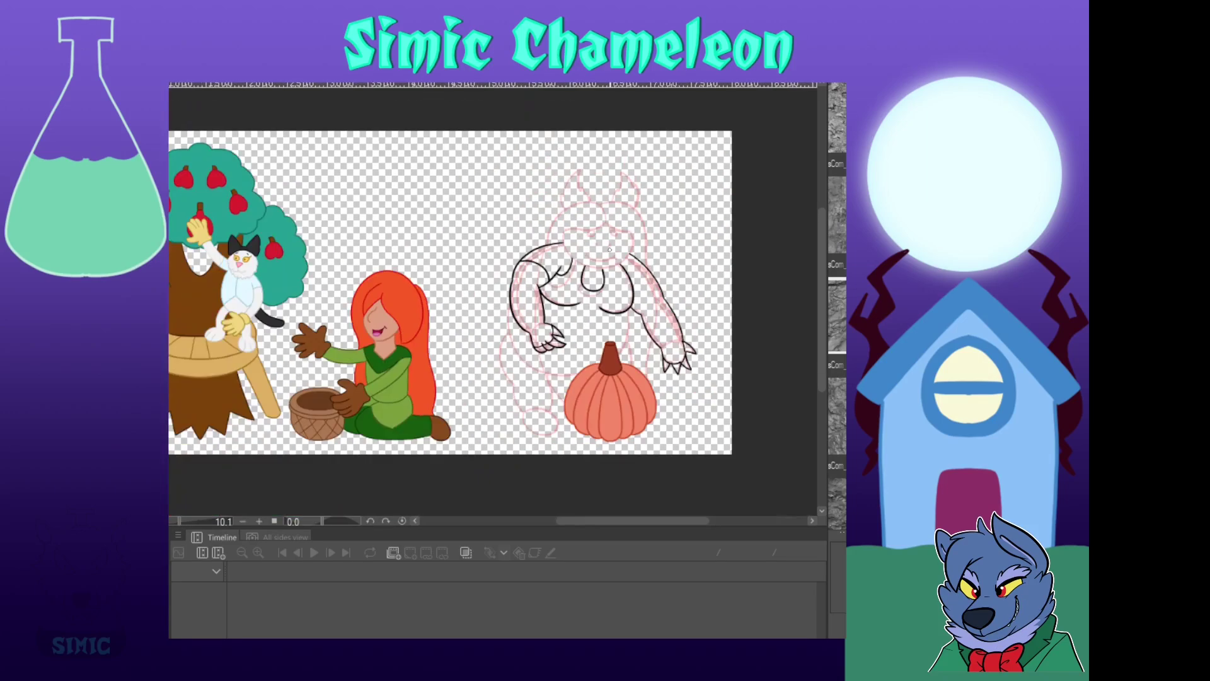
key(ctrl+z)
key(ctrl+z)
scroll(599, 295, down, 1)
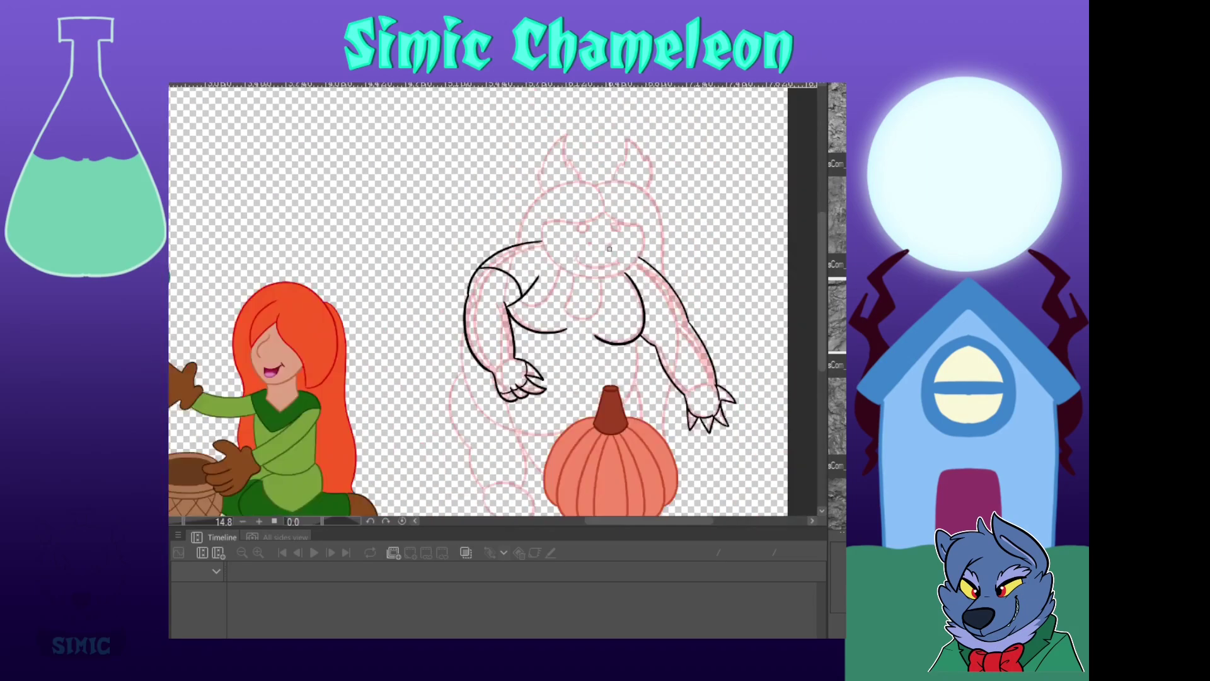
Ink the pumpkin character's round belly and the left-side thigh and lower leg in black down to the ankle
scroll(600, 317, up, 2)
mouse_move(712, 257)
mouse_down()
mouse_move(675, 358)
mouse_move(773, 256)
mouse_move(743, 387)
mouse_up()
mouse_move(471, 244)
mouse_down()
mouse_move(718, 386)
mouse_move(471, 249)
mouse_up()
key(ctrl+z)
drag(475, 365, 388, 288)
mouse_move(384, 176)
mouse_down()
mouse_move(351, 308)
mouse_move(397, 369)
mouse_up()
drag(396, 369, 399, 411)
drag(479, 347, 490, 428)
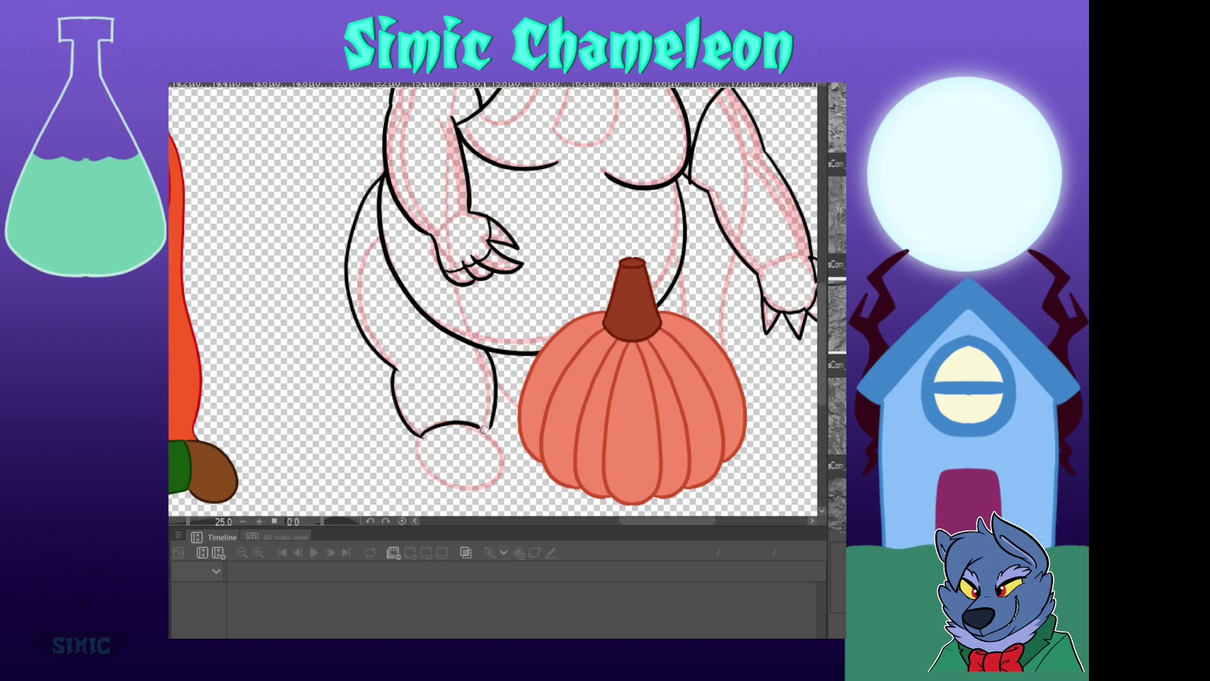
Ink the rounded left-side foot and the short body lines beside the pumpkin in black
drag(417, 463, 491, 429)
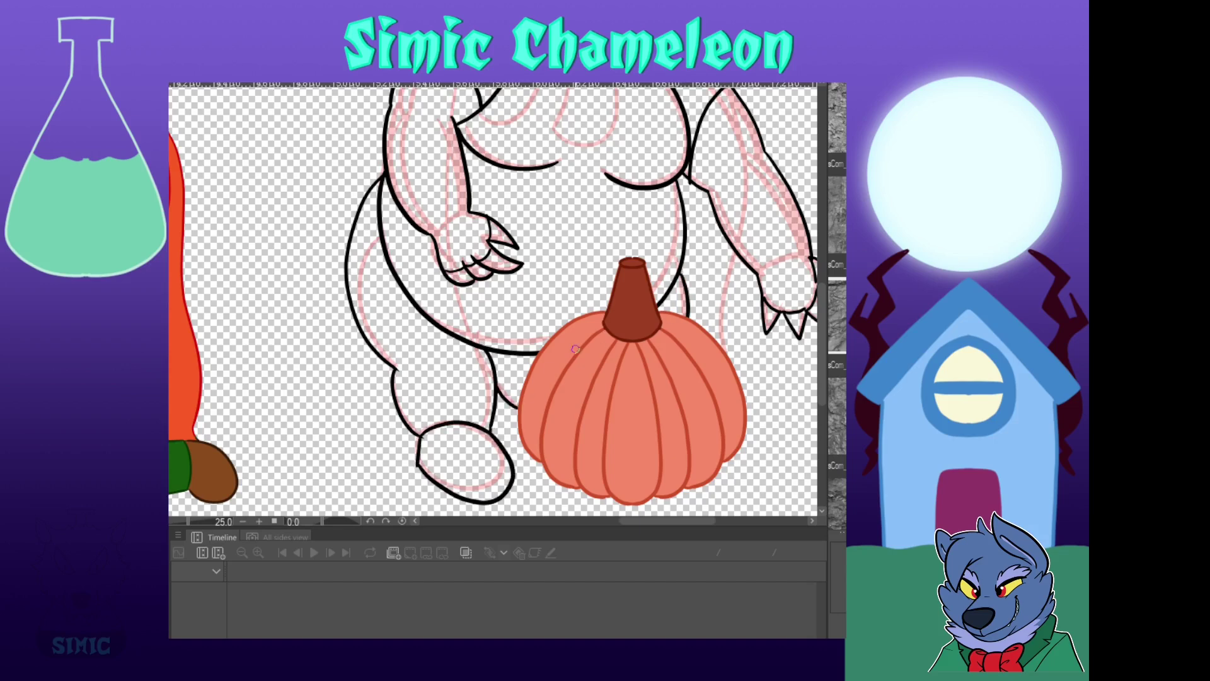
scroll(638, 313, down, 4)
scroll(583, 175, up, 3)
scroll(583, 175, down, 3)
scroll(578, 197, up, 5)
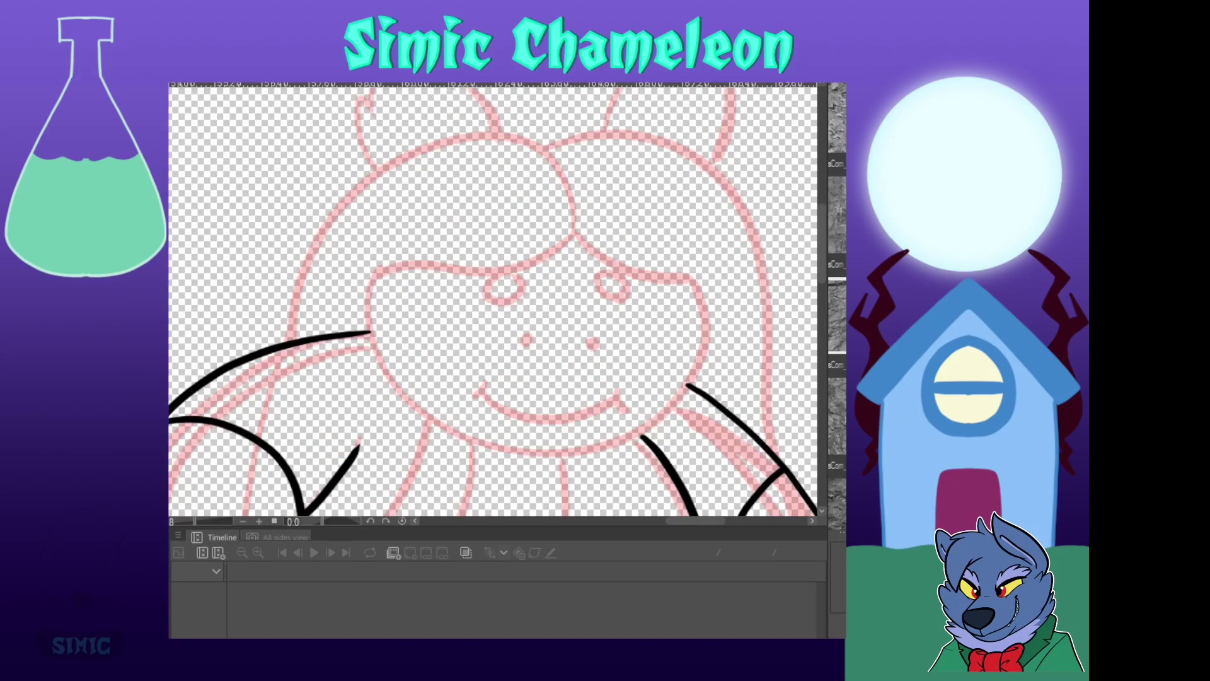
Ink the pumpkin character's parted hair, face contour and two slanted oval eyes in black
drag(577, 197, 595, 232)
mouse_move(607, 330)
mouse_down()
mouse_move(408, 271)
mouse_move(316, 436)
mouse_up()
drag(607, 330, 399, 426)
mouse_move(631, 435)
mouse_down()
mouse_move(357, 208)
mouse_move(502, 350)
mouse_up()
mouse_move(438, 164)
mouse_down()
mouse_move(600, 165)
mouse_move(697, 483)
mouse_up()
mouse_move(479, 247)
mouse_down()
mouse_move(602, 366)
mouse_move(268, 355)
mouse_move(271, 343)
mouse_up()
drag(523, 290, 520, 287)
drag(419, 287, 417, 285)
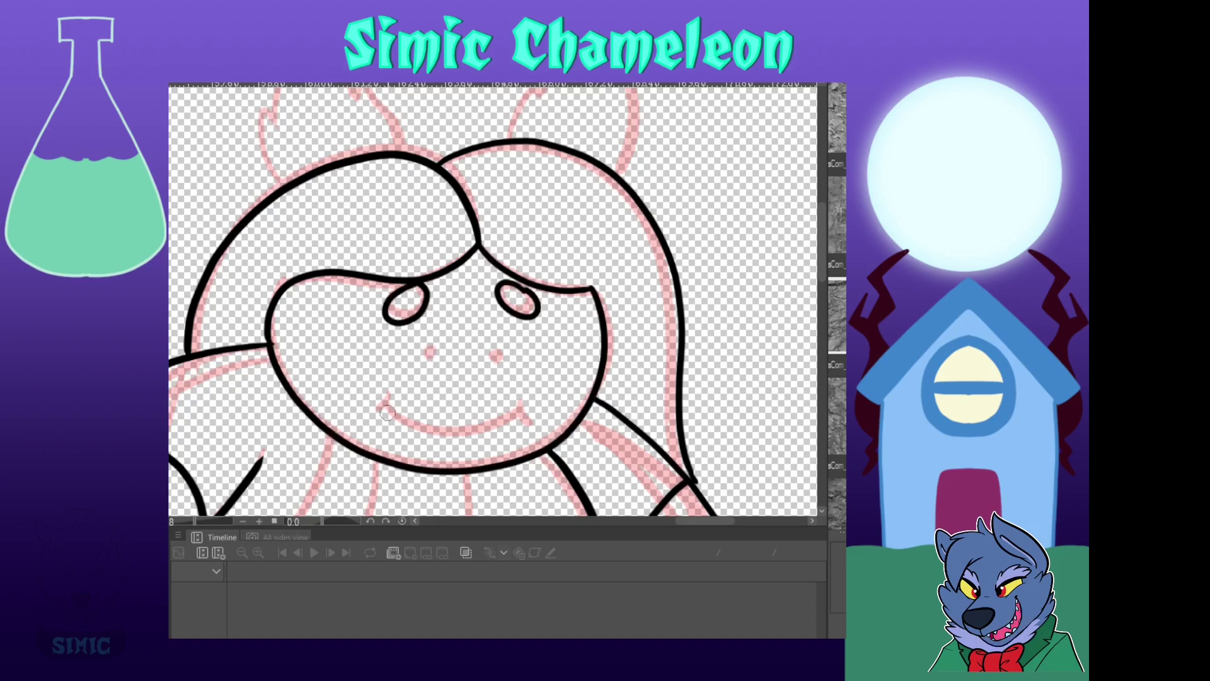
Ink the smile and nostrils, plus the hair strand hanging between the belly and the right-side arm
drag(386, 415, 503, 430)
scroll(493, 335, down, 9)
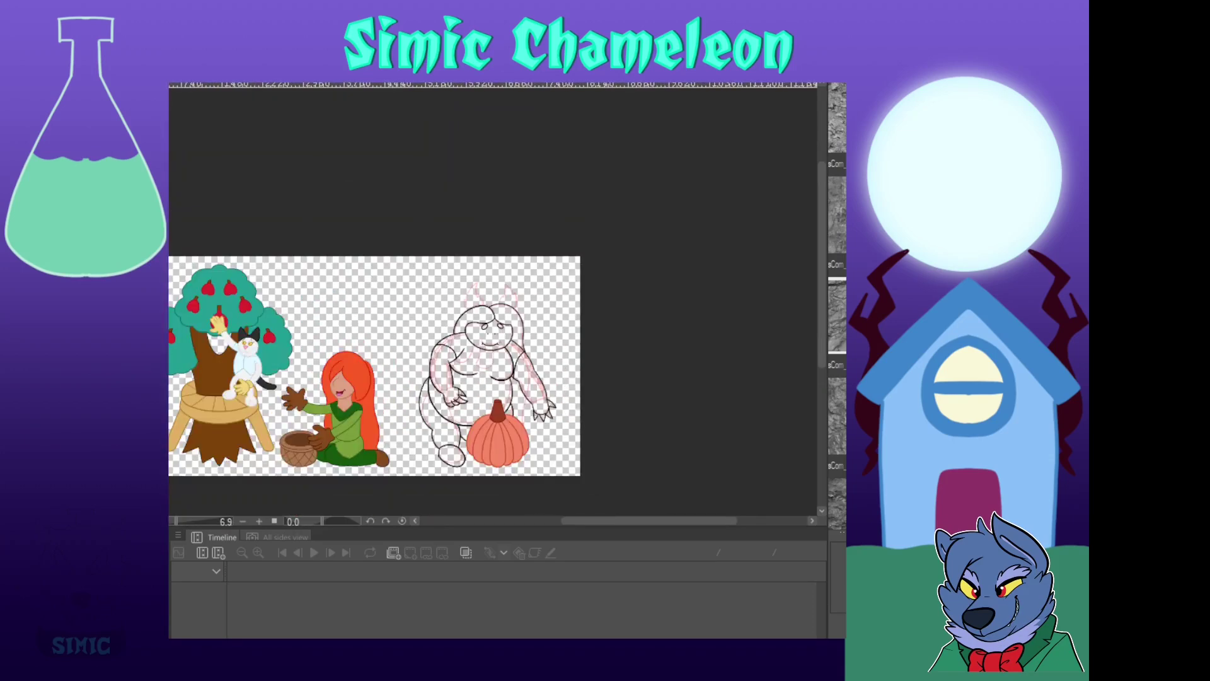
scroll(433, 276, up, 5)
scroll(436, 337, down, 2)
scroll(548, 444, up, 8)
drag(479, 340, 482, 347)
mouse_move(614, 342)
mouse_down()
mouse_move(611, 314)
mouse_move(610, 396)
mouse_up()
Show the pumpkin character's reference sheet on the canvas between the kneeling figure and the inked drawing
scroll(621, 311, down, 8)
scroll(579, 249, down, 5)
scroll(630, 383, up, 5)
scroll(632, 361, down, 5)
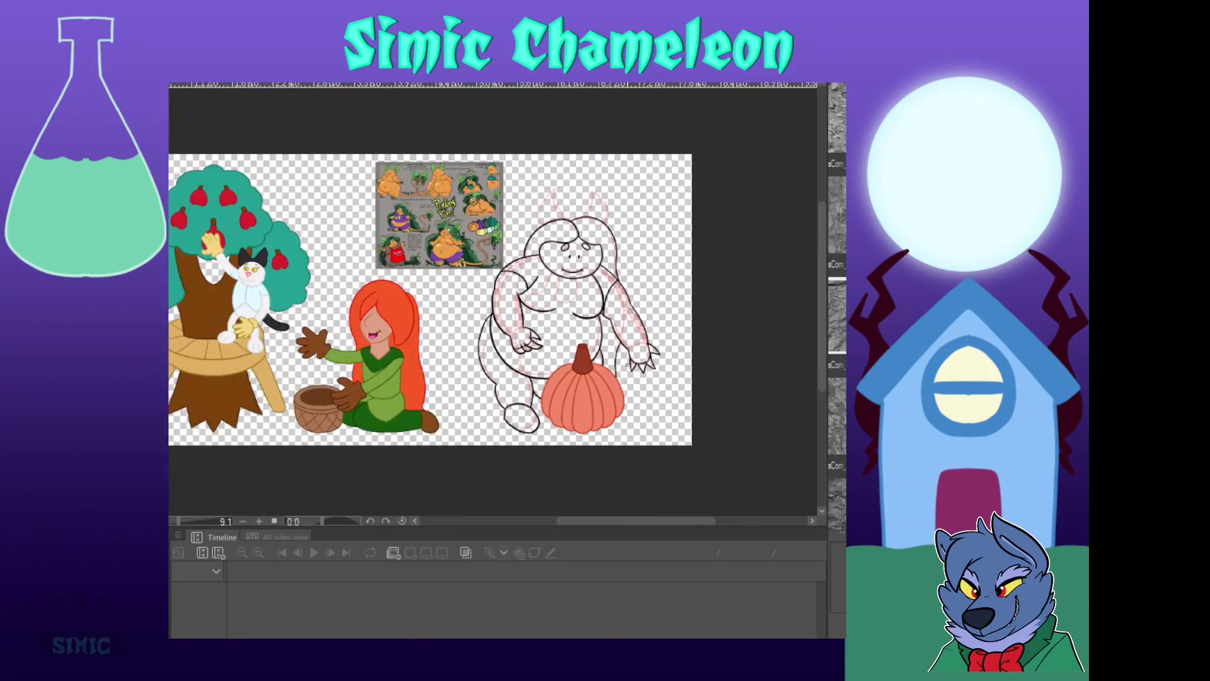
Ink the two pointed leafy ears on the head in black and hide the pink sketch
scroll(626, 362, up, 9)
scroll(592, 402, down, 9)
scroll(567, 284, up, 8)
scroll(685, 363, up, 8)
mouse_move(550, 407)
mouse_down()
mouse_move(528, 329)
mouse_move(656, 292)
mouse_move(708, 360)
mouse_up()
mouse_move(699, 353)
mouse_down()
mouse_move(575, 296)
mouse_move(438, 353)
mouse_up()
key(ctrl+z)
mouse_move(393, 292)
mouse_down()
mouse_move(415, 295)
mouse_move(444, 353)
mouse_up()
mouse_move(577, 347)
mouse_down()
mouse_move(627, 265)
mouse_move(731, 341)
mouse_move(718, 394)
mouse_up()
scroll(718, 394, down, 3)
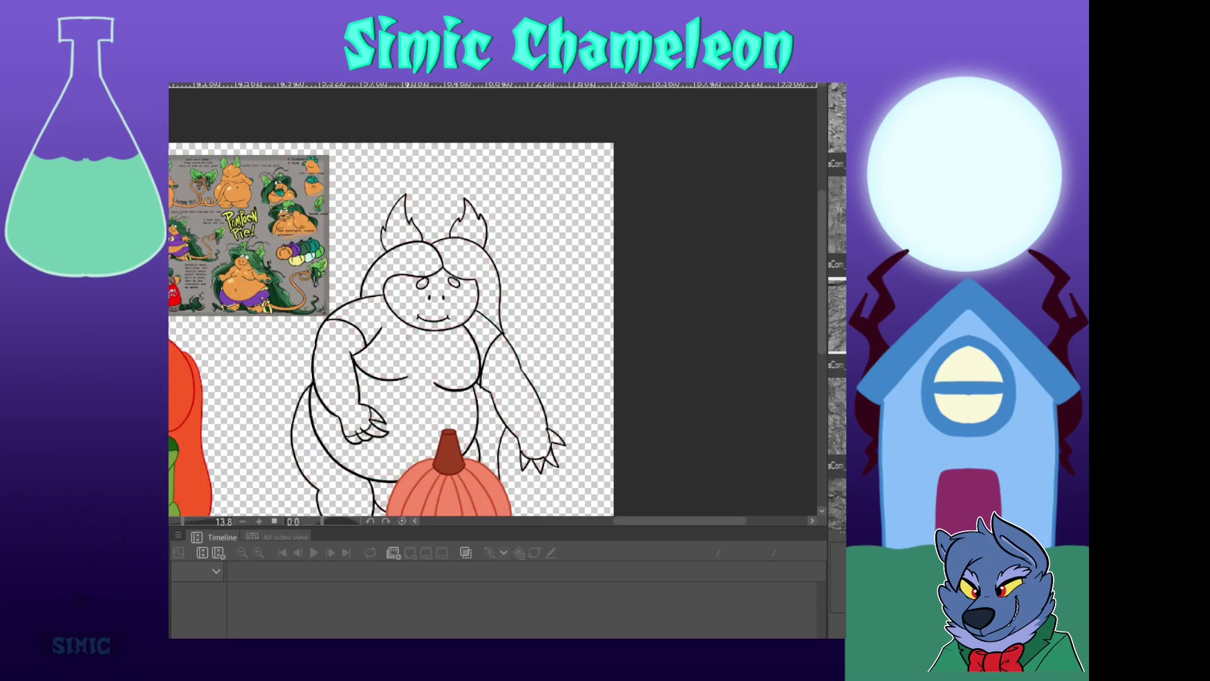
Fill the pumpkin character's face and both arms with orange matching the reference sheet
scroll(465, 431, up, 4)
scroll(428, 280, down, 5)
scroll(318, 233, up, 6)
scroll(342, 160, down, 2)
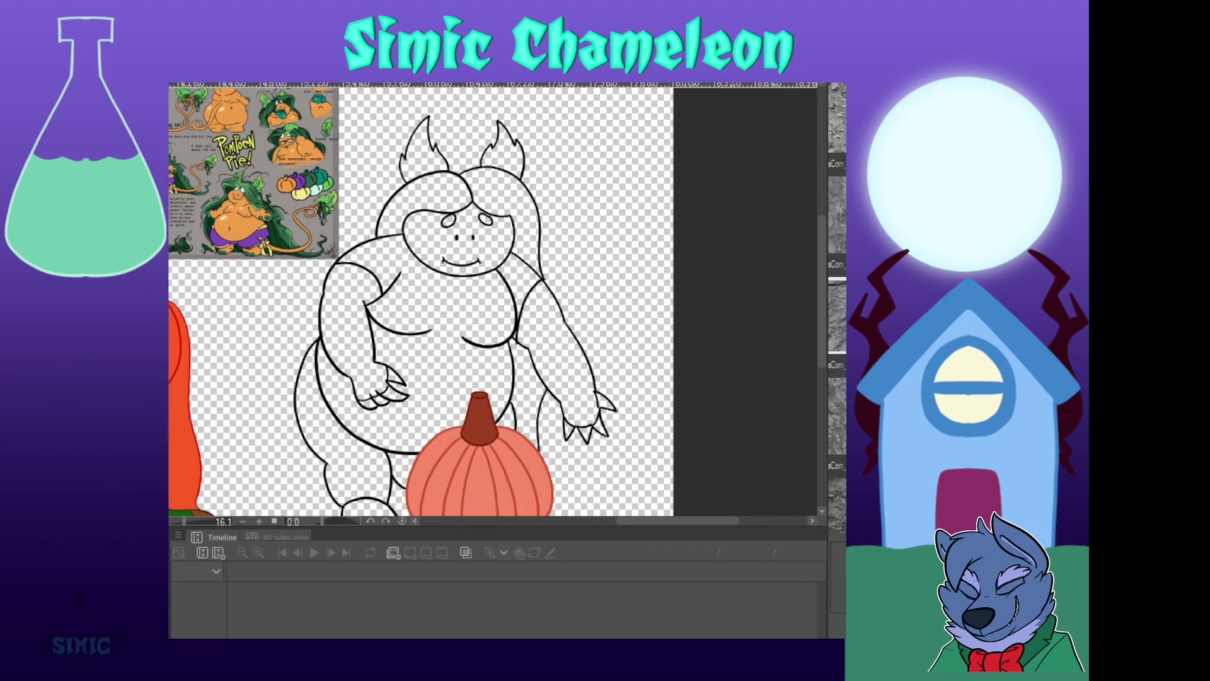
click(433, 247)
click(348, 305)
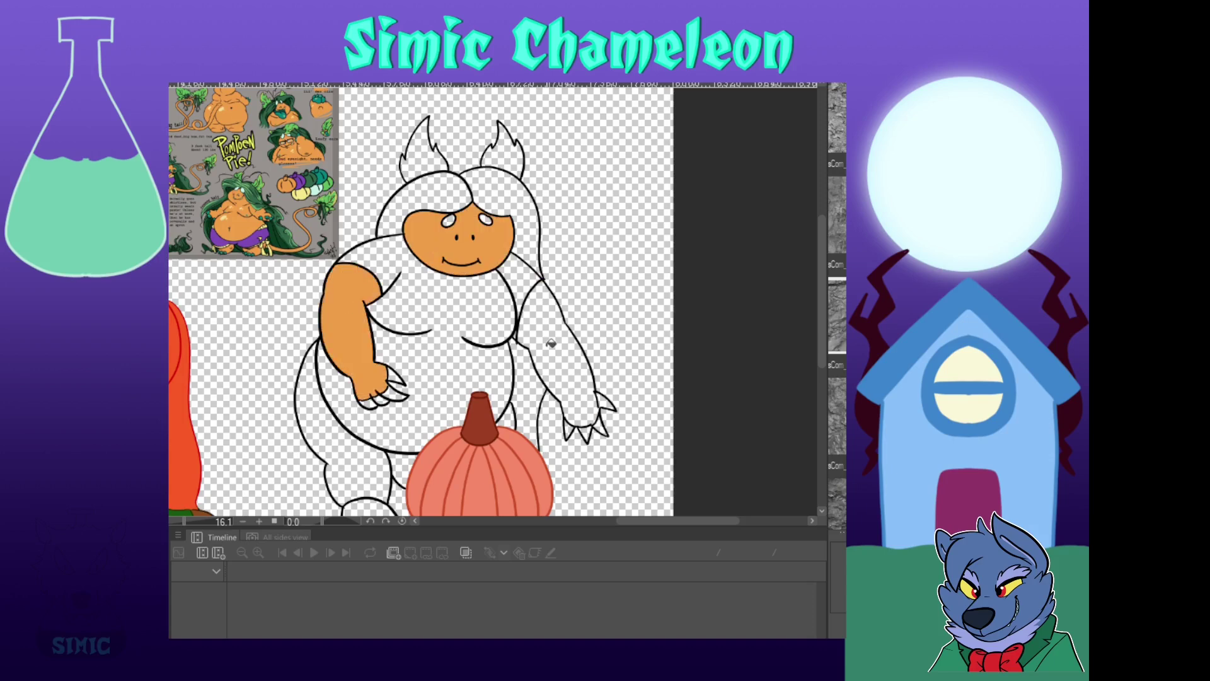
click(551, 342)
Fill the pumpkin character's shirt with purple and the trousers with dark purple
click(518, 276)
scroll(519, 275, up, 3)
scroll(518, 328, down, 4)
scroll(386, 429, up, 2)
click(394, 429)
click(562, 374)
Fill the hair on both sides of the parting and the strands behind the body with dark green
scroll(396, 320, down, 3)
scroll(351, 126, up, 5)
scroll(340, 140, down, 6)
scroll(298, 169, up, 6)
scroll(305, 160, down, 4)
click(469, 165)
click(556, 169)
click(574, 323)
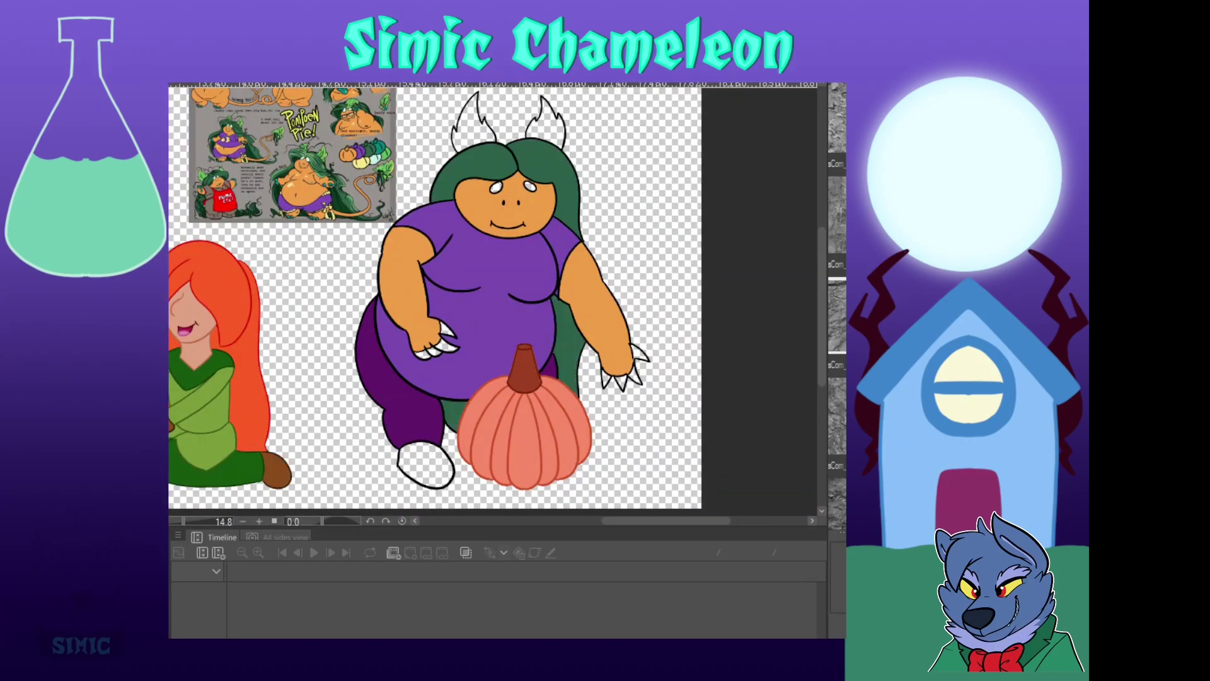
Fill the claws on both hands with teal
scroll(573, 365, up, 3)
scroll(572, 392, down, 2)
click(695, 435)
click(721, 438)
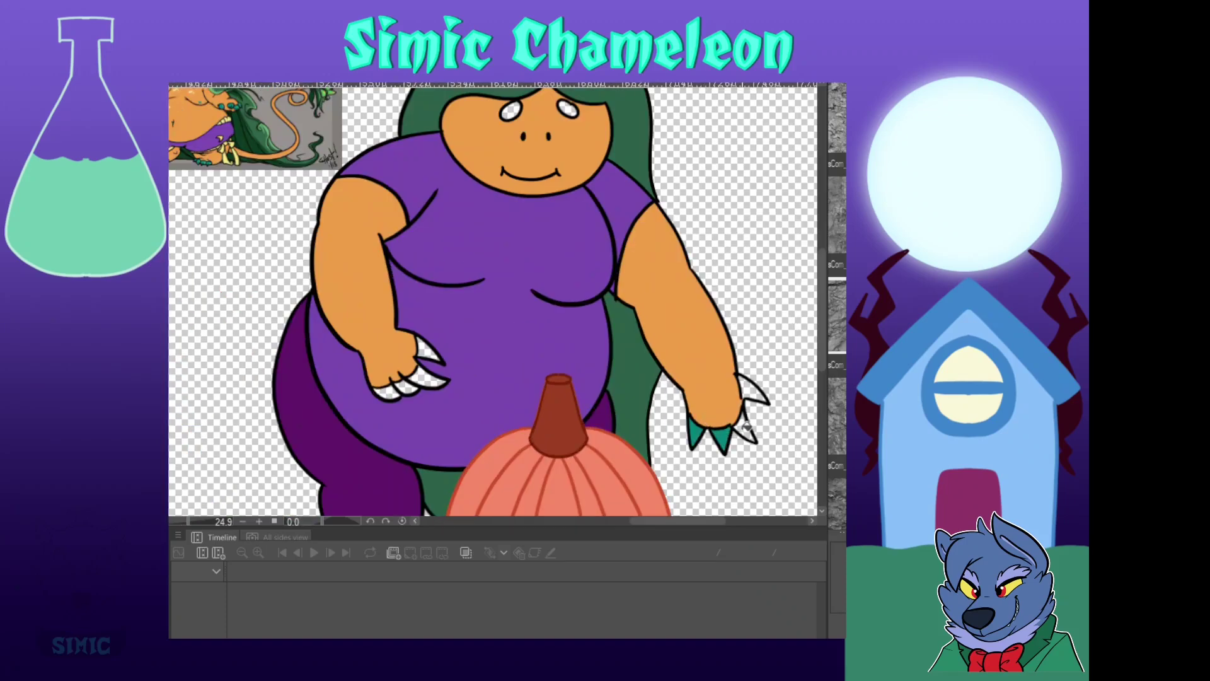
click(747, 428)
click(751, 389)
click(427, 350)
click(430, 378)
Fill the eyes with a pale tint and both leafy ears with bright green
scroll(432, 367, down, 3)
scroll(336, 151, up, 5)
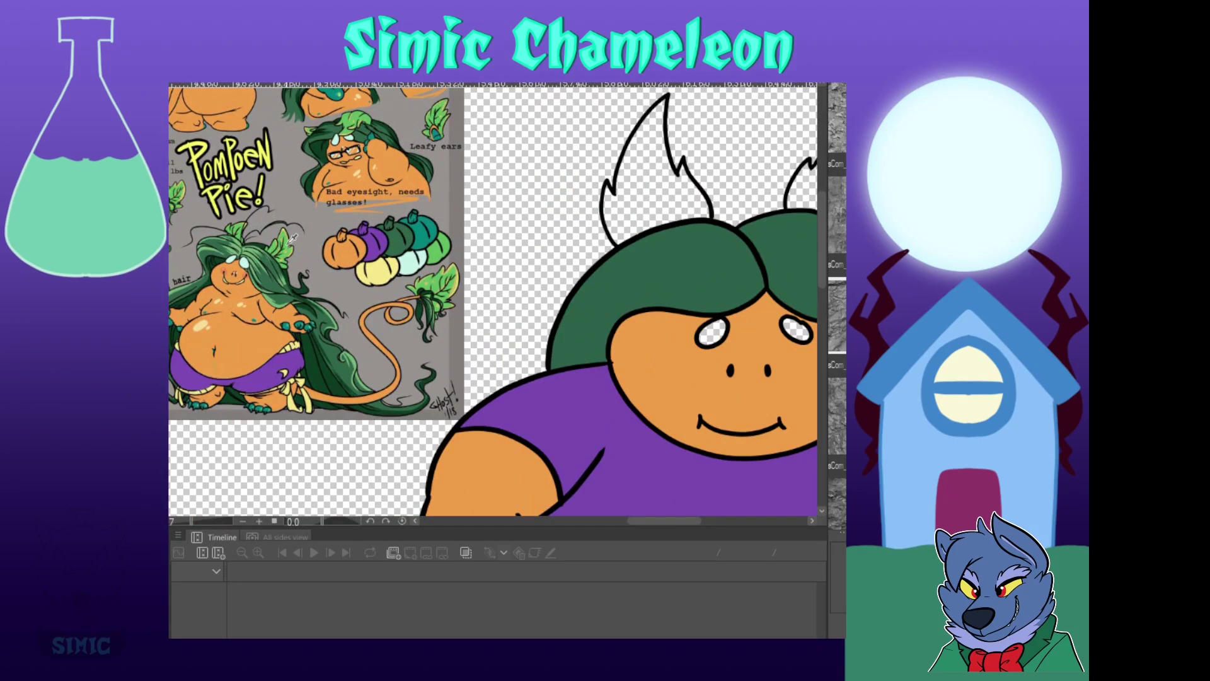
scroll(517, 287, down, 3)
scroll(517, 287, up, 2)
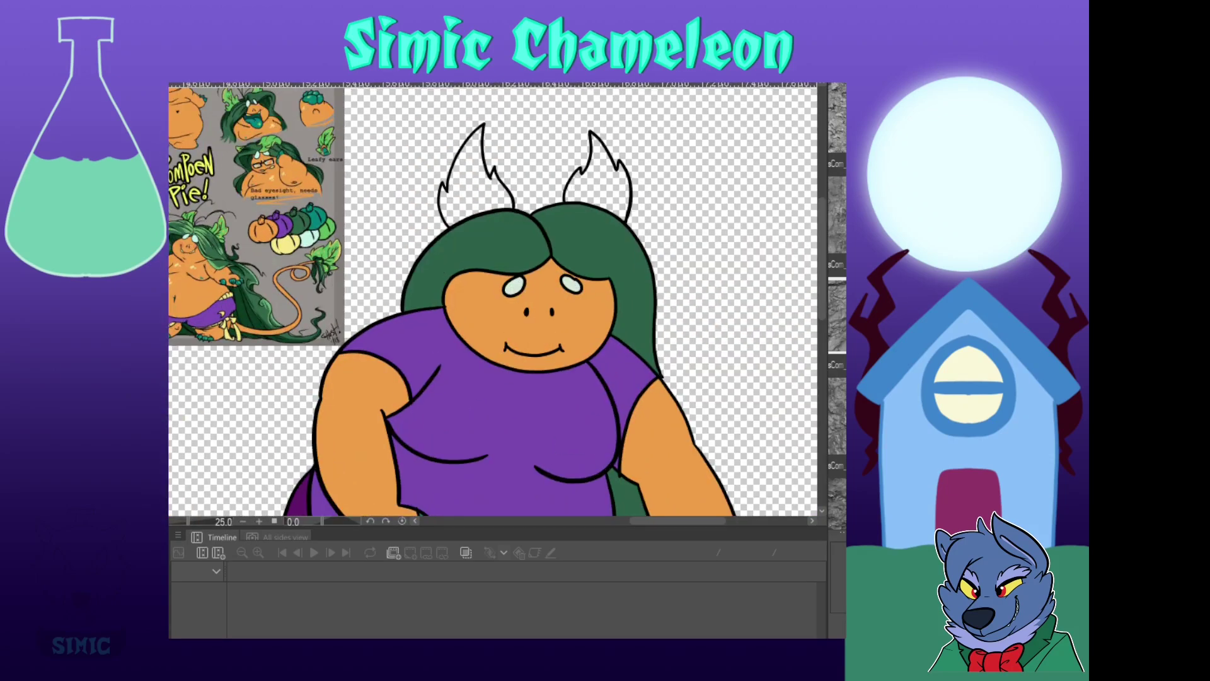
click(483, 178)
click(592, 174)
Fill the pumpkin character's shoe with dark maroon
scroll(592, 175, down, 3)
scroll(672, 206, up, 1)
click(467, 414)
scroll(467, 414, down, 2)
scroll(245, 228, up, 3)
scroll(245, 228, down, 1)
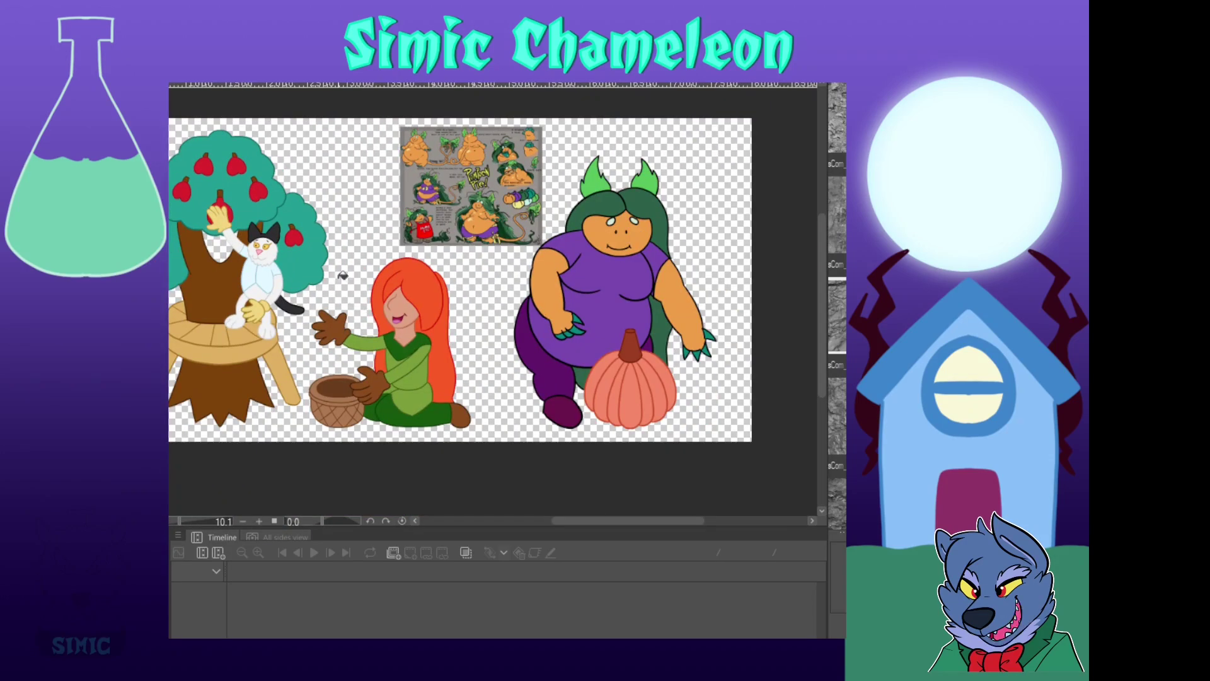
Fill the ground below the slanted horizon with green and the sky with a vertical pale-to-medium blue gradient
click(317, 280)
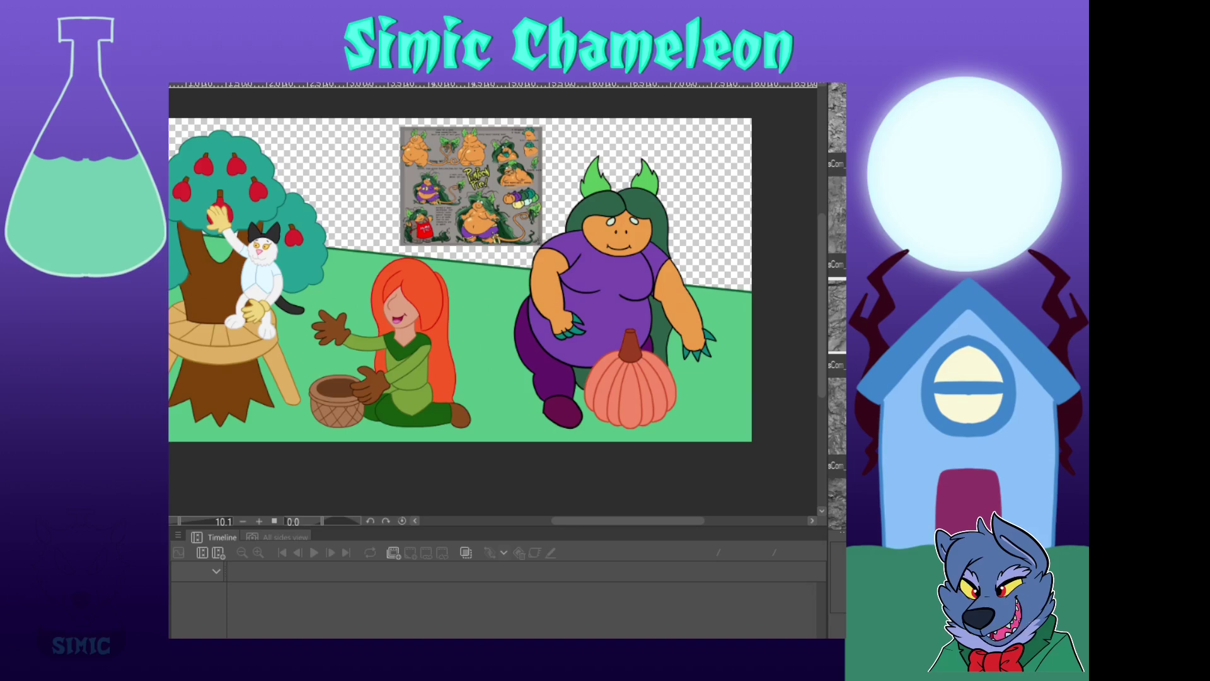
drag(428, 442, 429, 118)
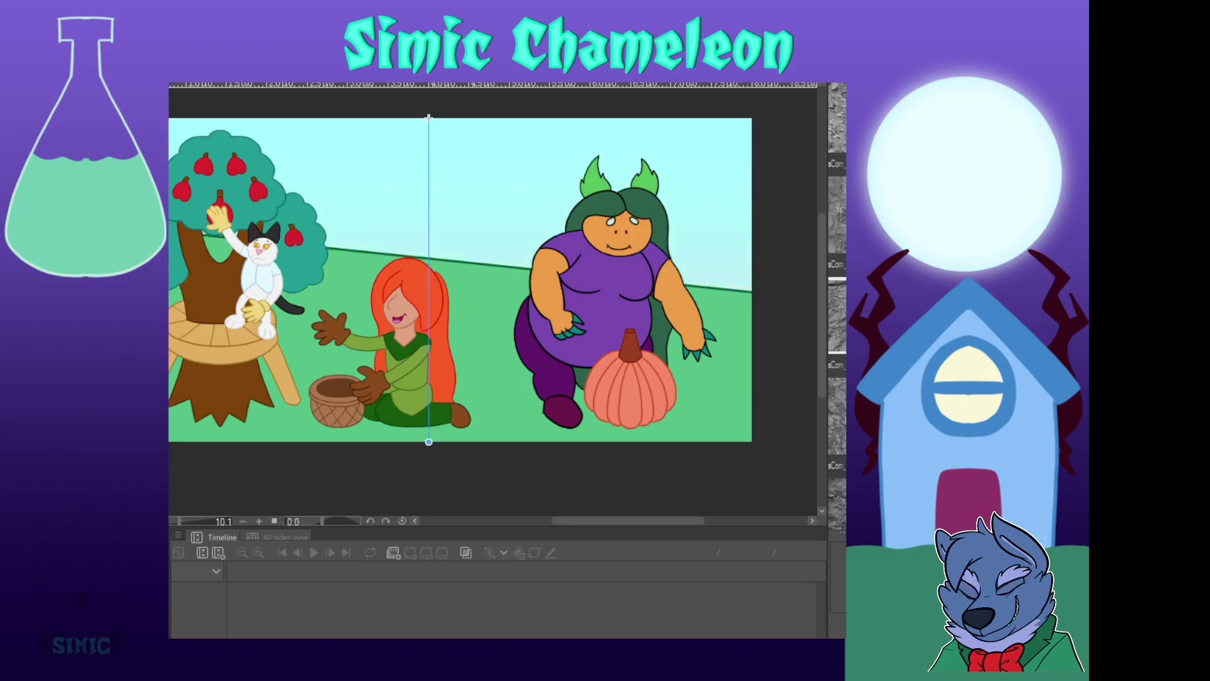
scroll(387, 284, down, 2)
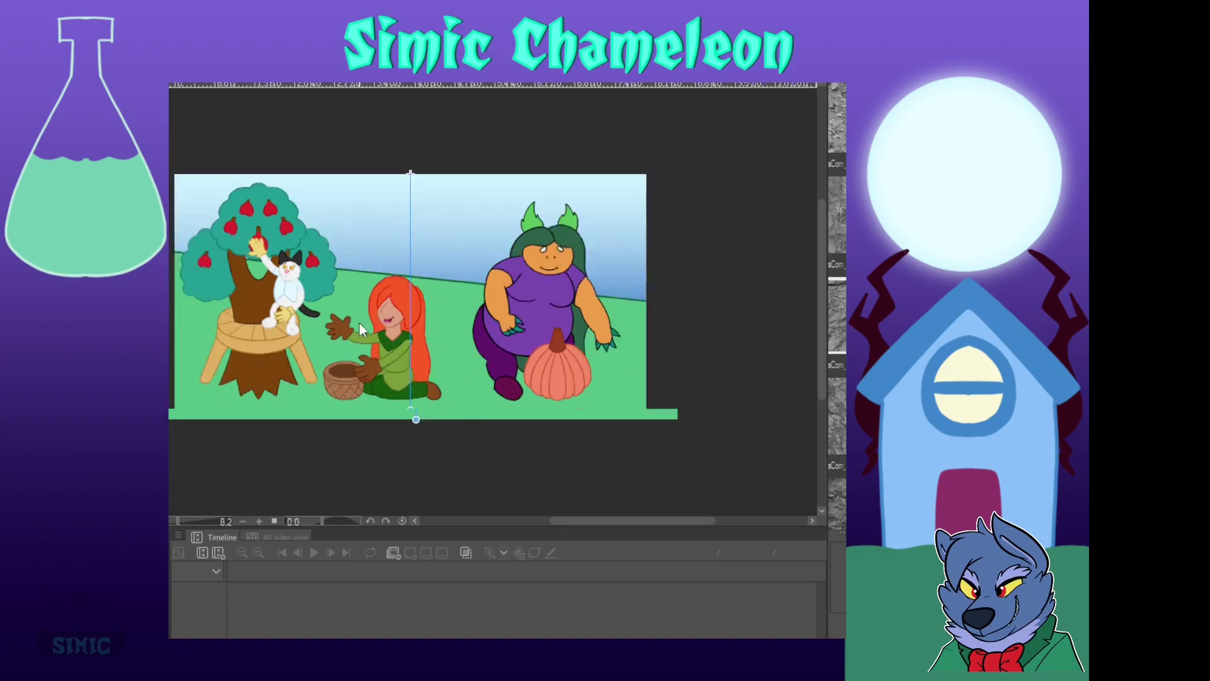
scroll(377, 226, up, 3)
scroll(500, 331, down, 1)
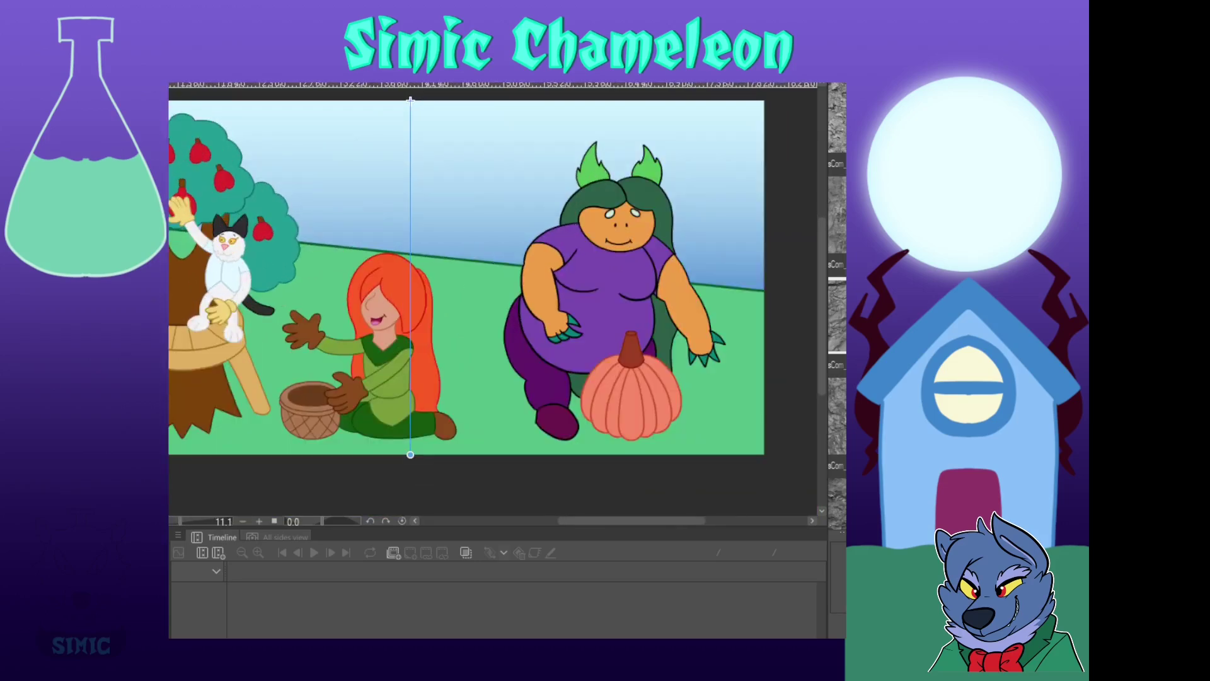
scroll(500, 331, up, 4)
scroll(501, 331, down, 3)
Recolour the pumpkin character's black outlines dark purple
key(p)
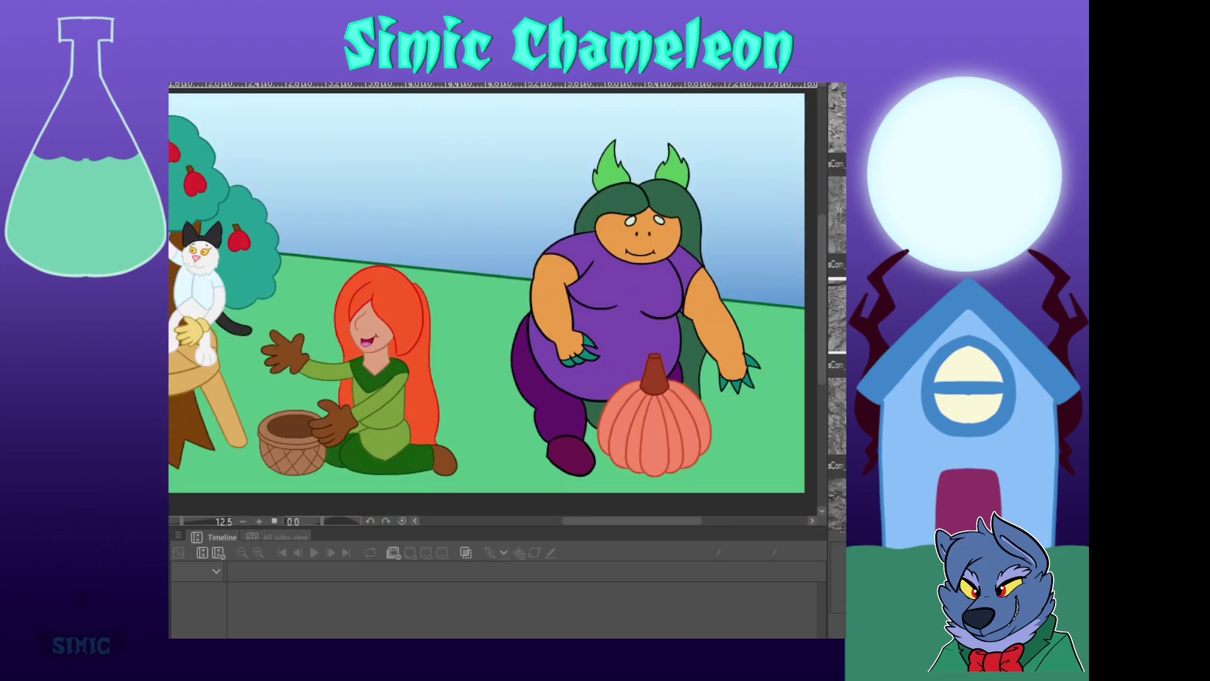
click(704, 234)
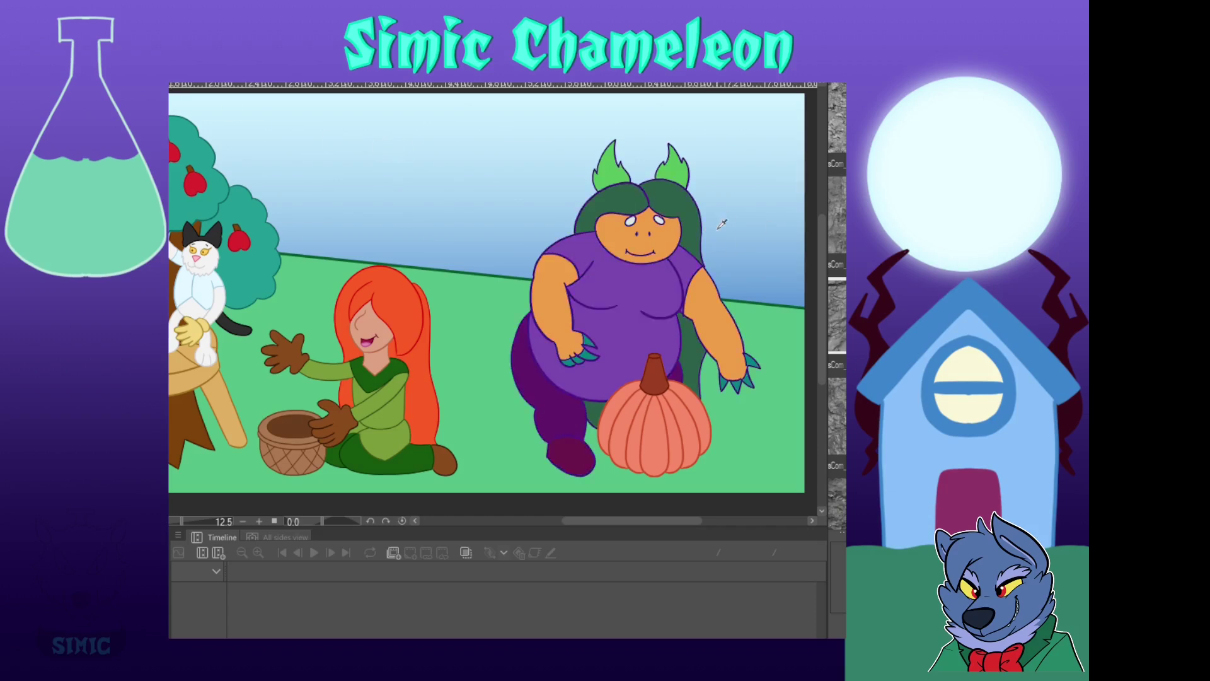
scroll(660, 403, up, 3)
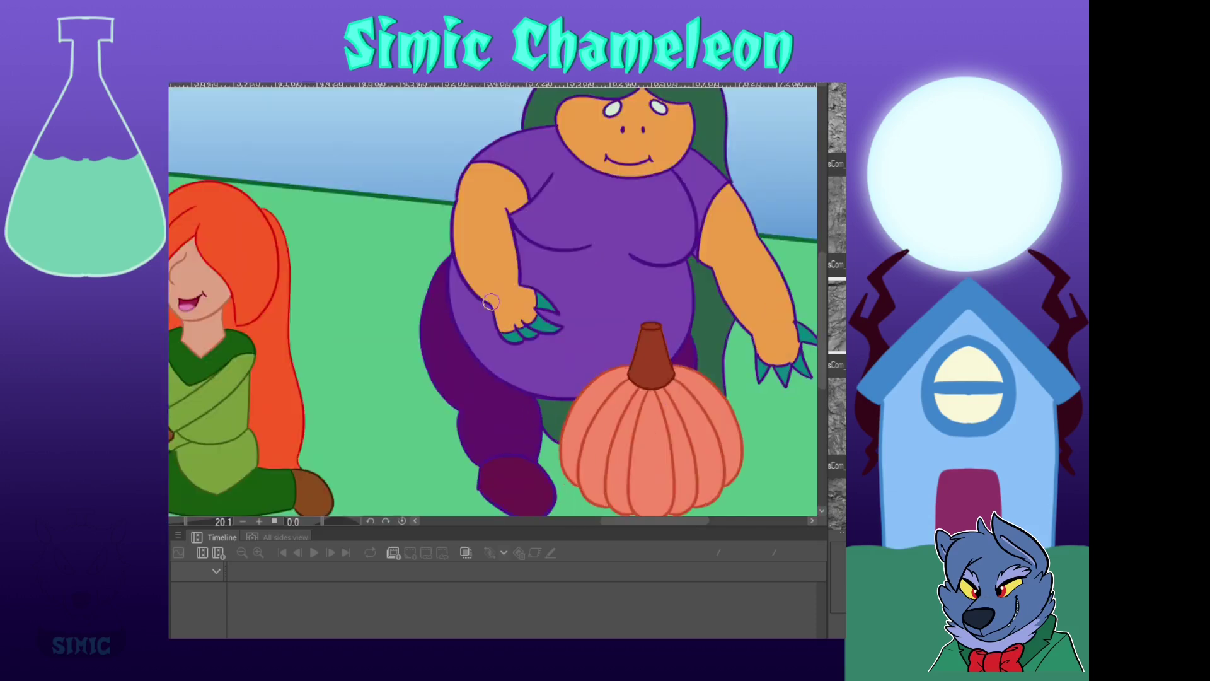
Recolour the outlines of the trousers and shoe in darker shades of their fill colours
scroll(777, 439, up, 1)
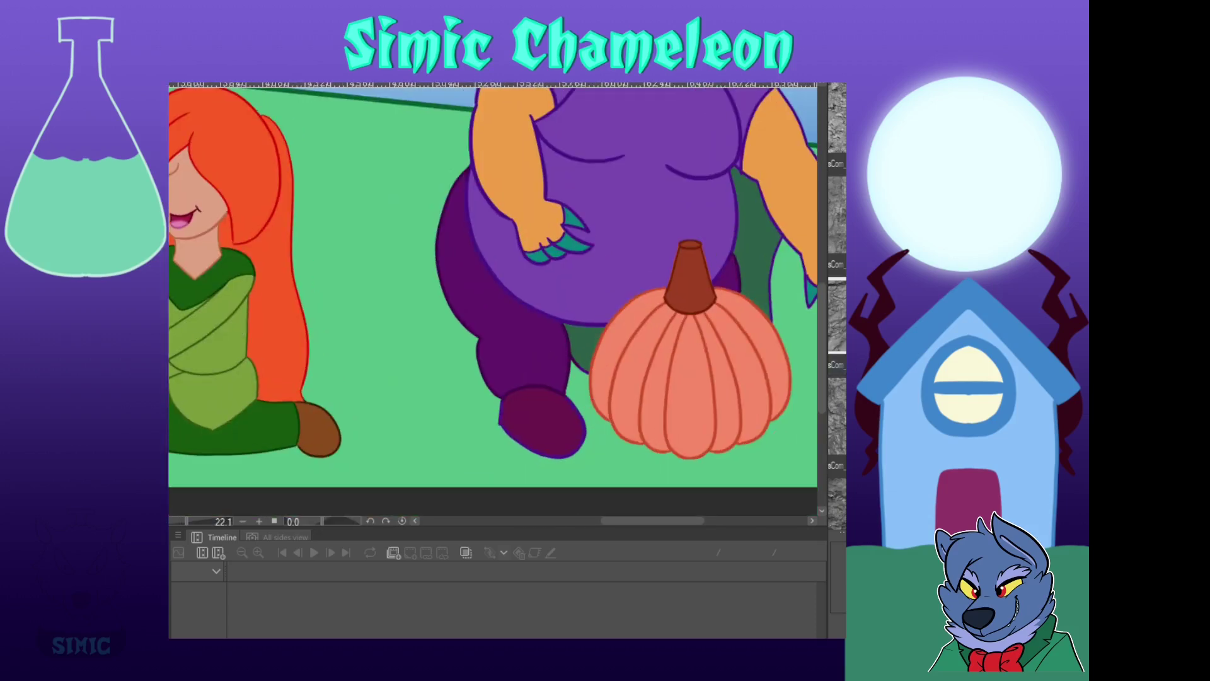
click(520, 392)
scroll(520, 393, down, 2)
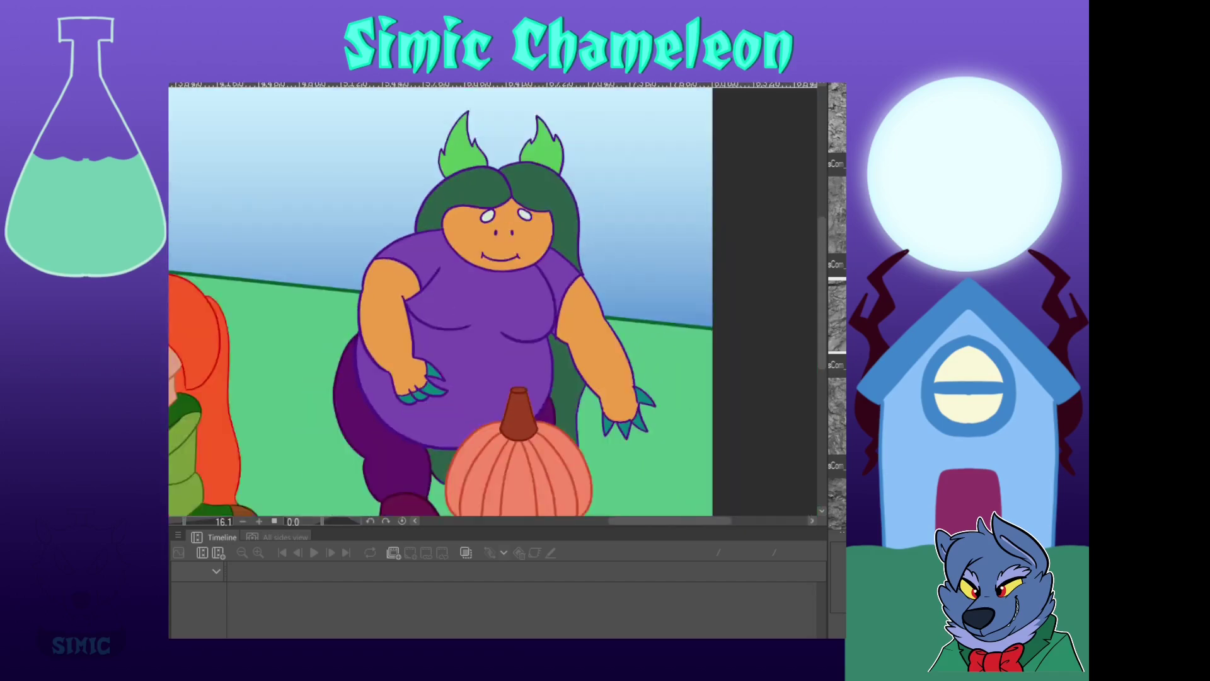
scroll(765, 445, down, 1)
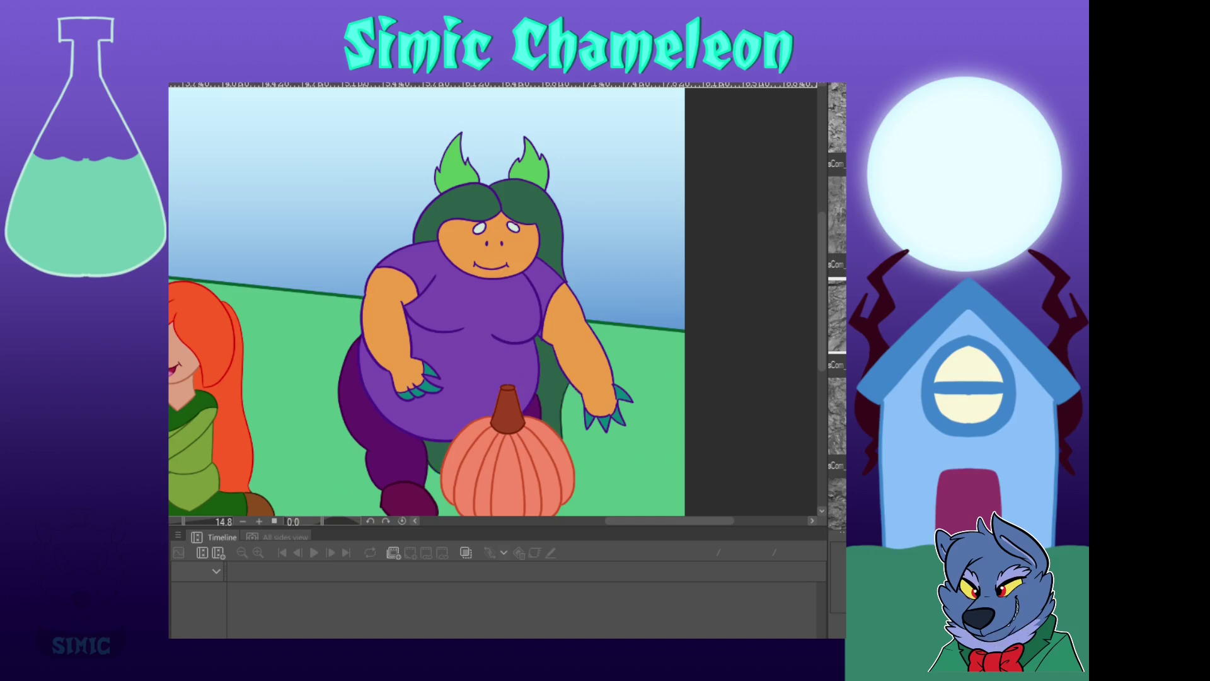
Recolour the hair outlines dark green and the leafy ear outlines medium green
scroll(542, 400, up, 3)
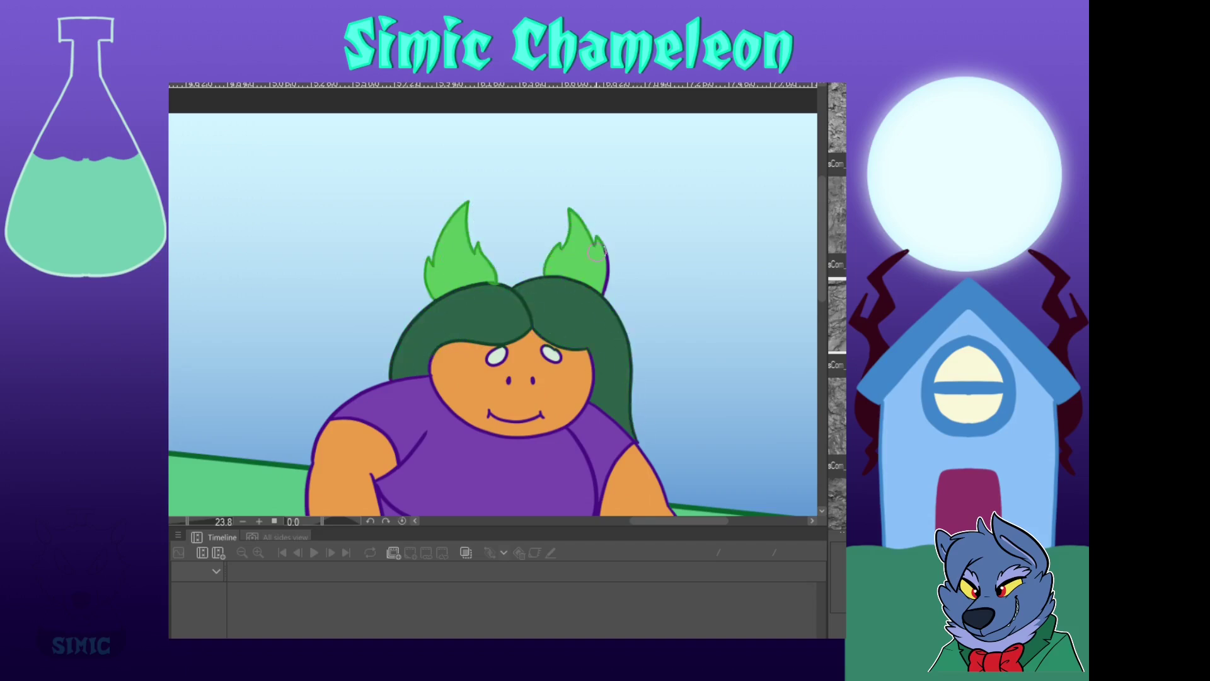
scroll(495, 204, down, 3)
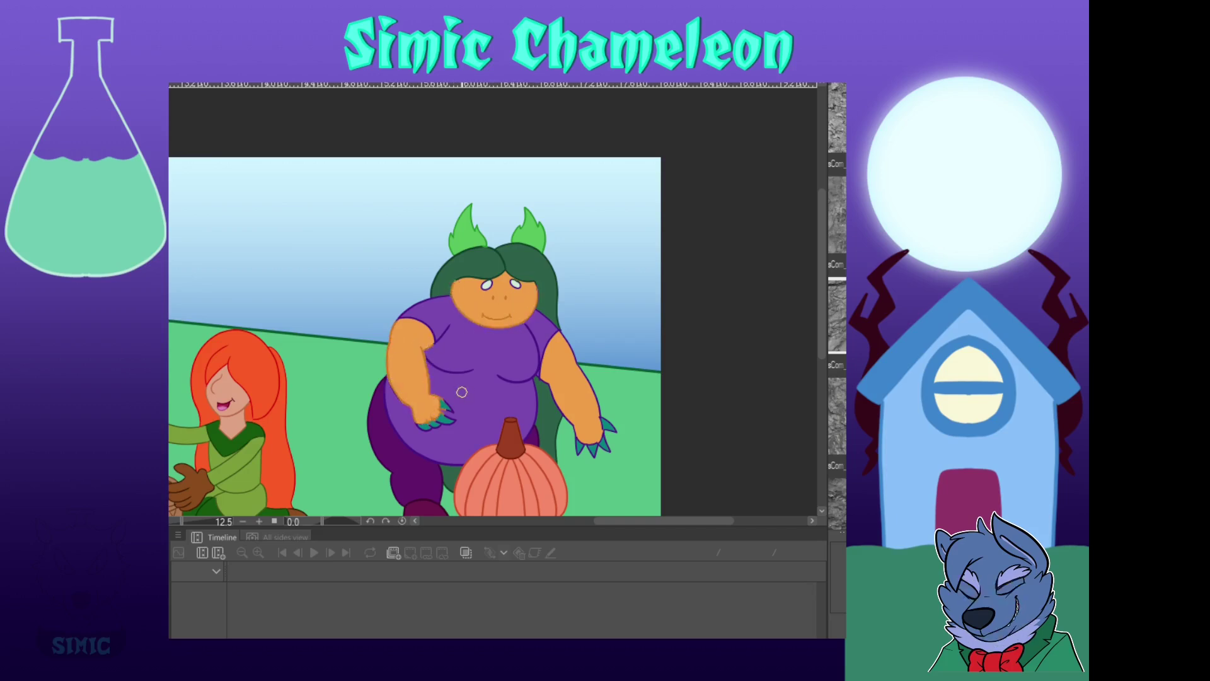
Recolour the outlines of the face, arms and hands orange-brown
scroll(462, 392, up, 4)
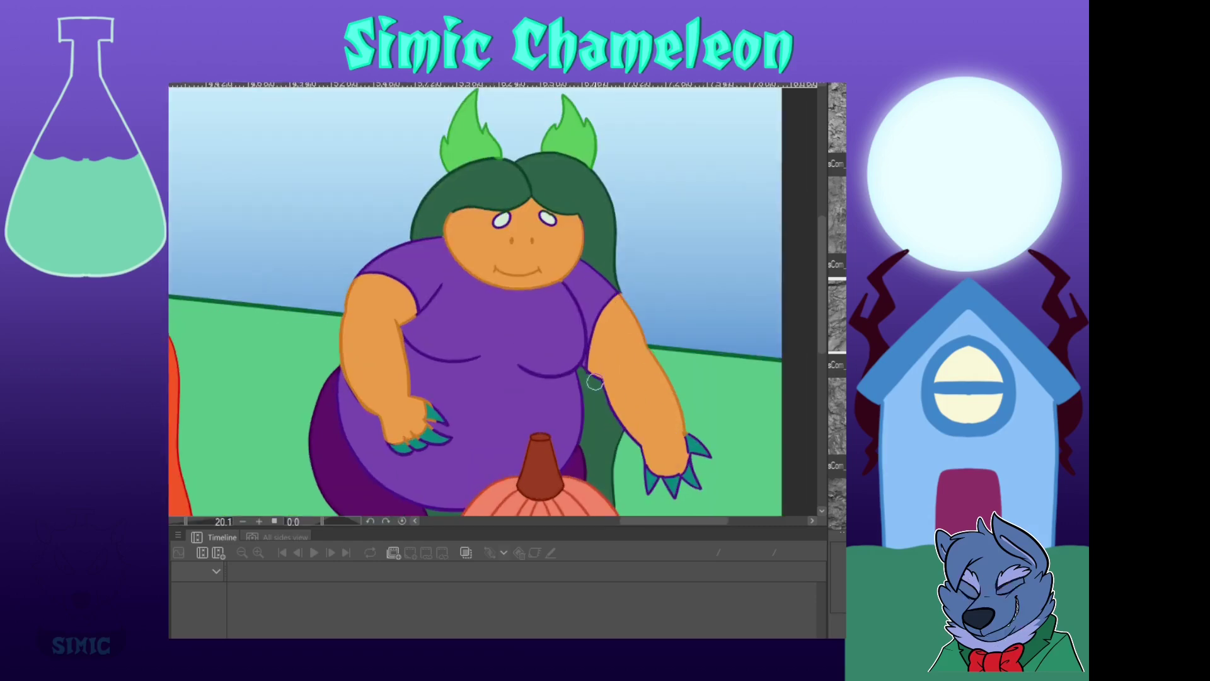
scroll(655, 410, down, 5)
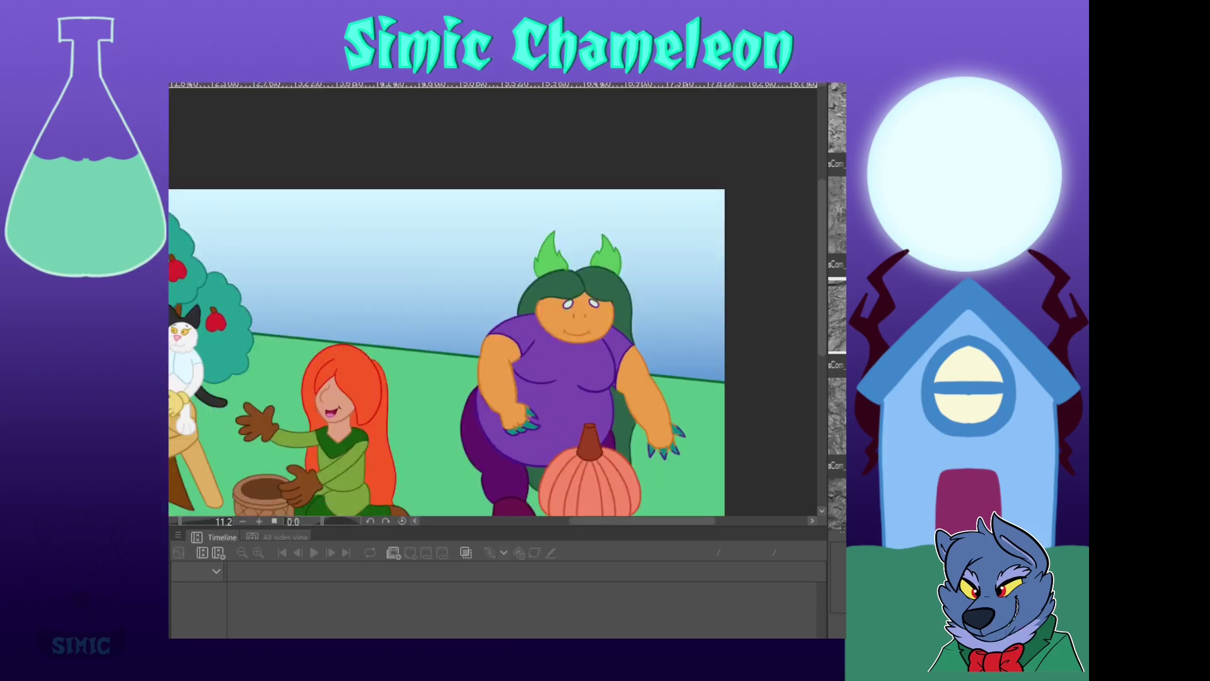
scroll(538, 418, up, 3)
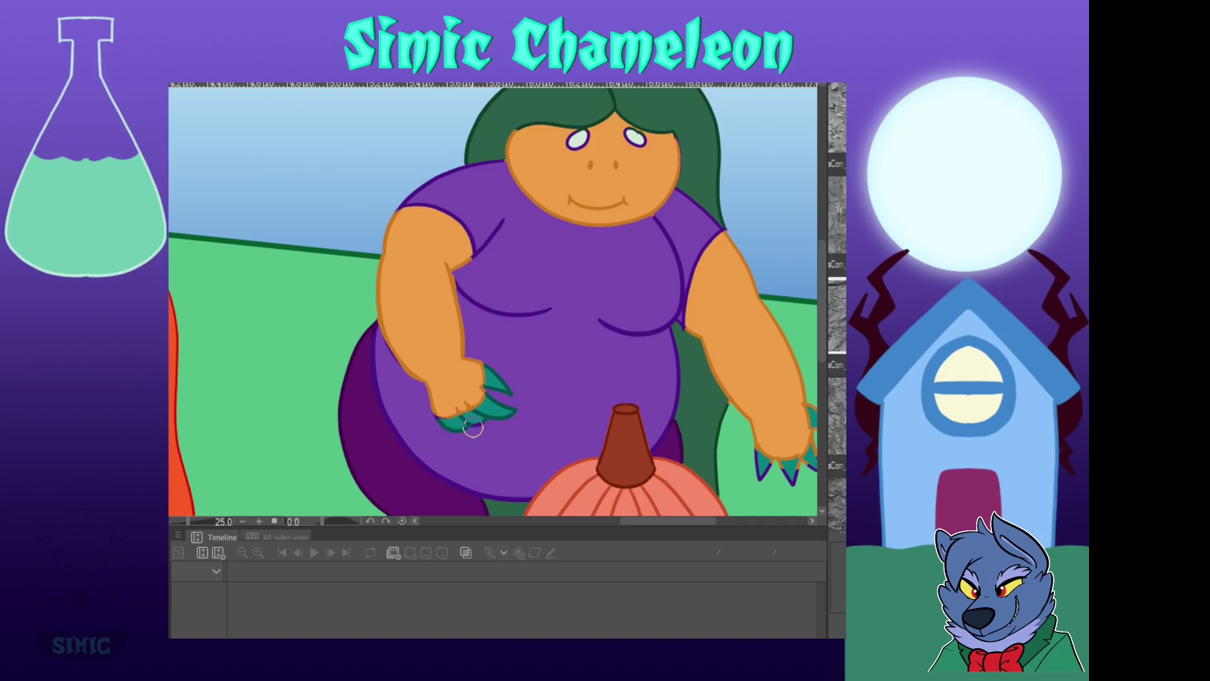
Recolour the claw outlines on both hands dark teal
drag(708, 338, 529, 256)
drag(582, 378, 645, 389)
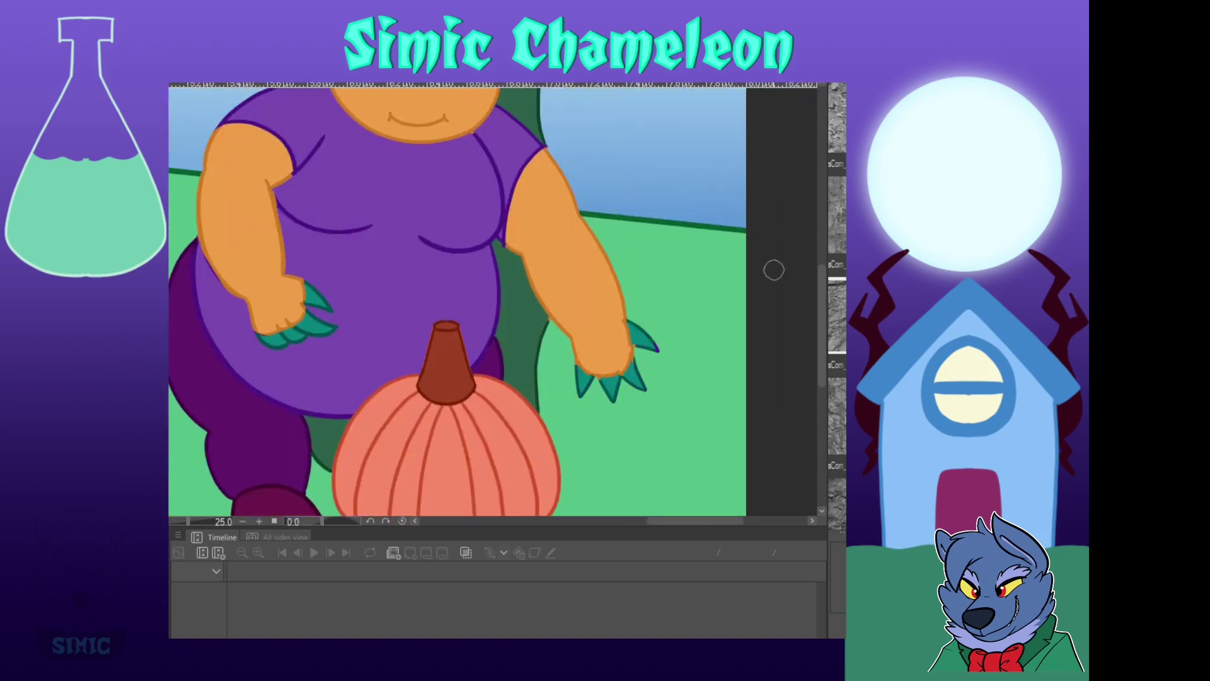
drag(637, 340, 667, 643)
Recolour the eye outlines and darken the nostrils and smile
mouse_move(439, 357)
mouse_down()
mouse_move(425, 364)
mouse_move(493, 364)
mouse_up()
click(443, 387)
click(468, 385)
drag(478, 421, 423, 417)
scroll(496, 313, down, 3)
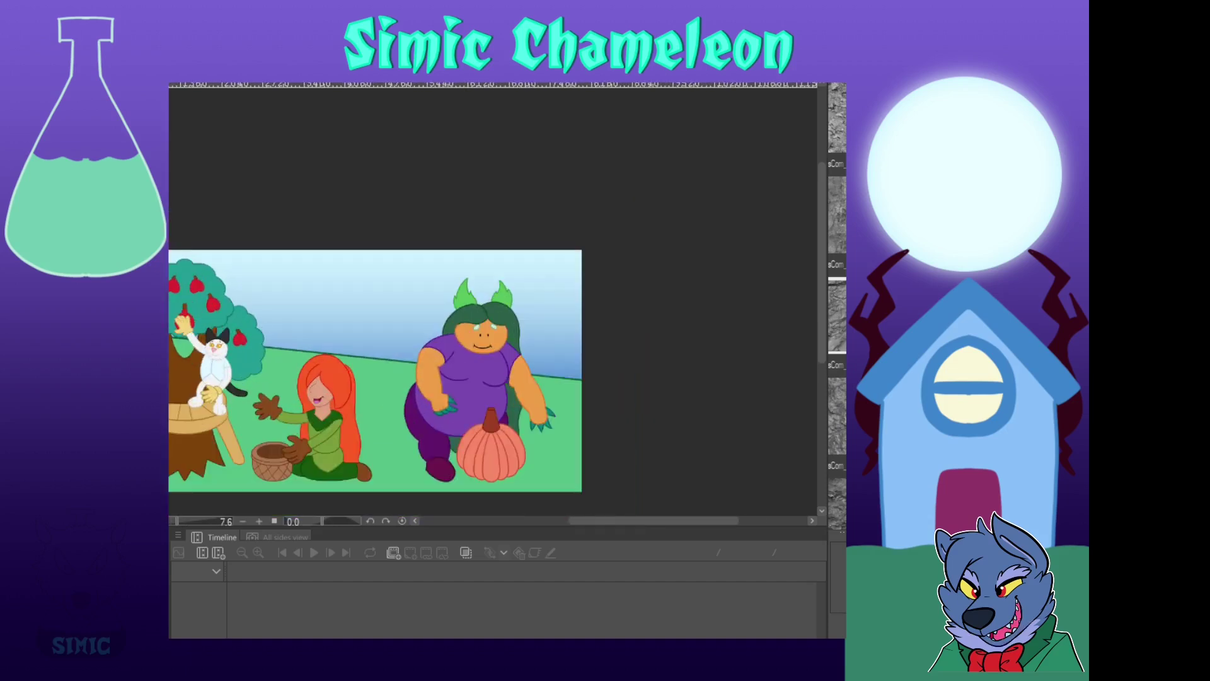
Paste the horned-head logo into the upper-left corner of the sky and fade it to a faint watermark
drag(442, 375, 543, 313)
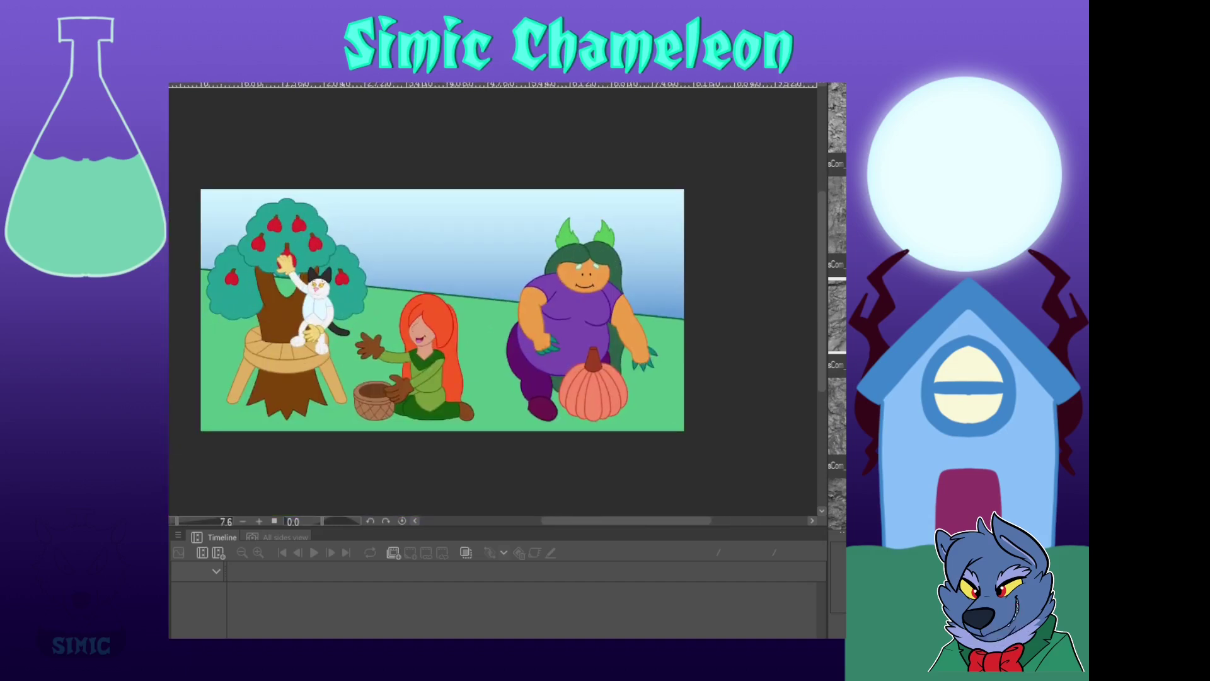
scroll(424, 290, up, 2)
scroll(520, 311, down, 2)
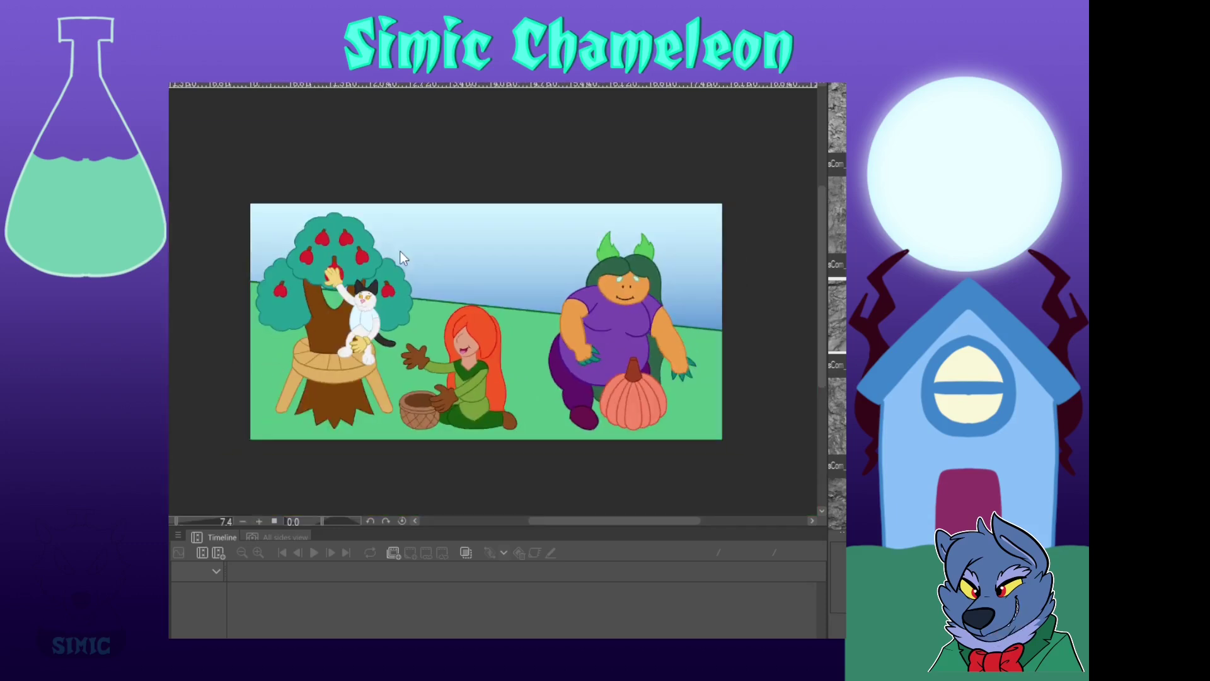
key(ctrl+v)
drag(501, 306, 223, 252)
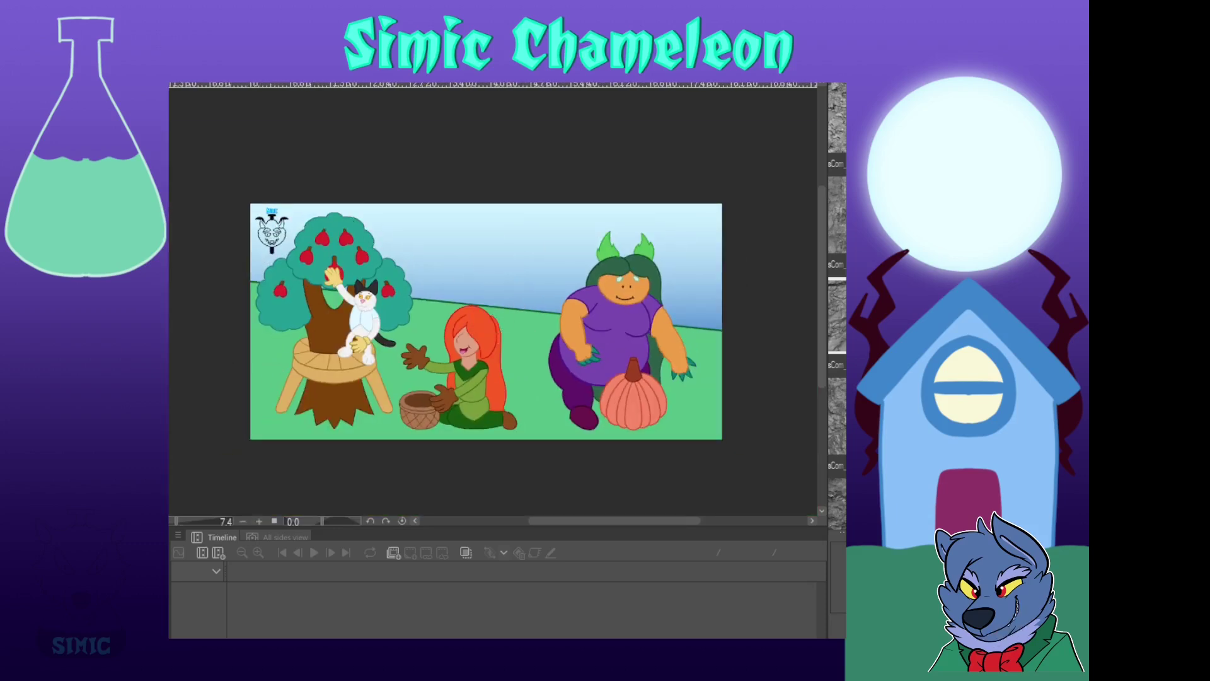
scroll(421, 315, up, 3)
scroll(422, 315, down, 3)
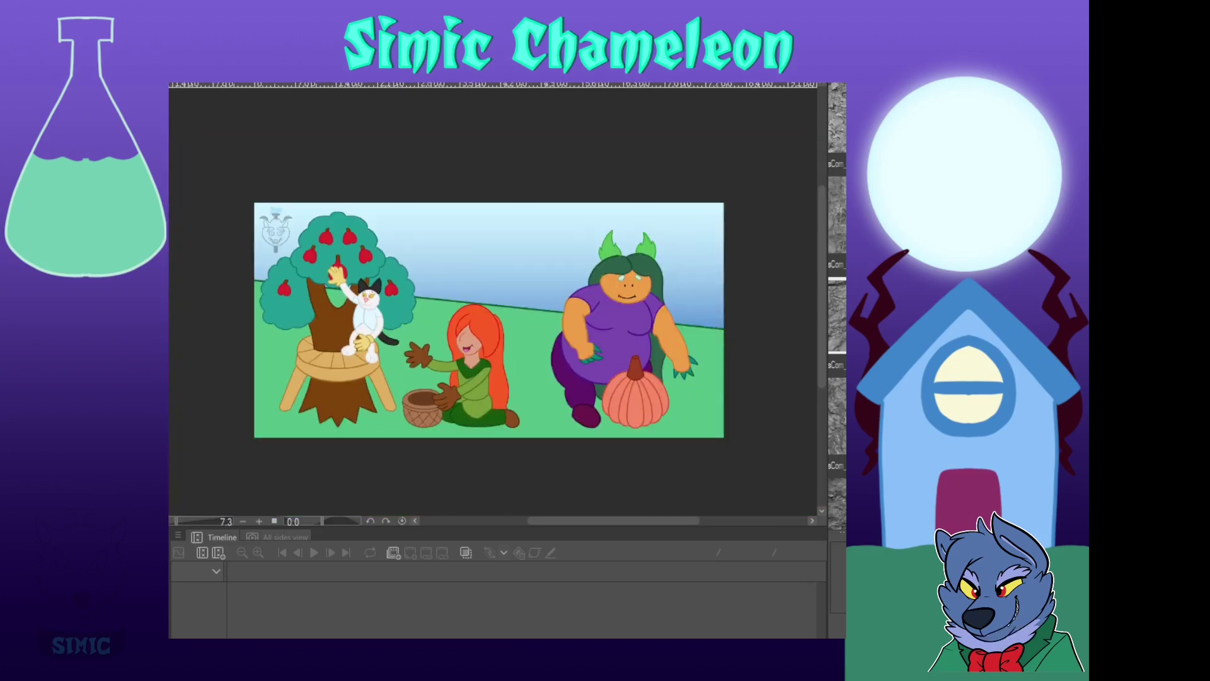